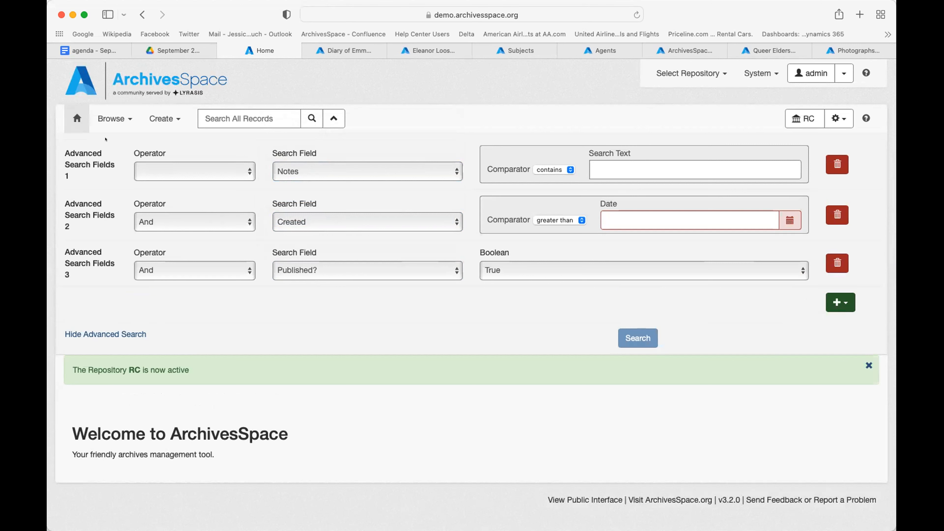
Step: Browse to Resources to list the 14 collection records sorted by title, reviewing the subject facets
click(98, 117)
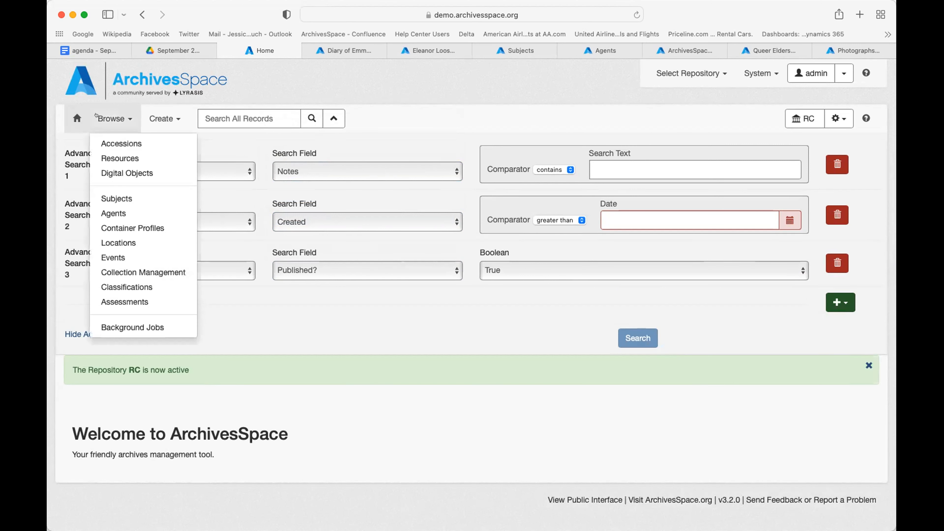
click(122, 152)
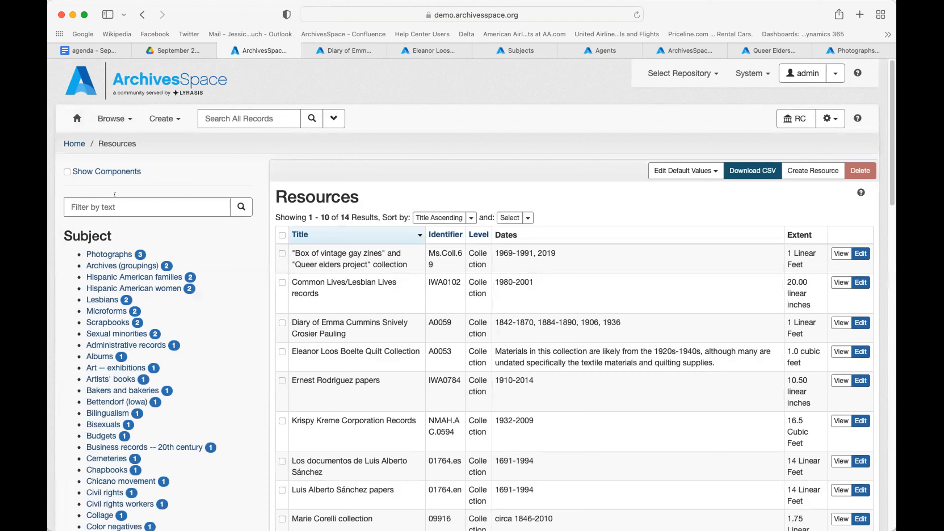
scroll(114, 195, down, 6)
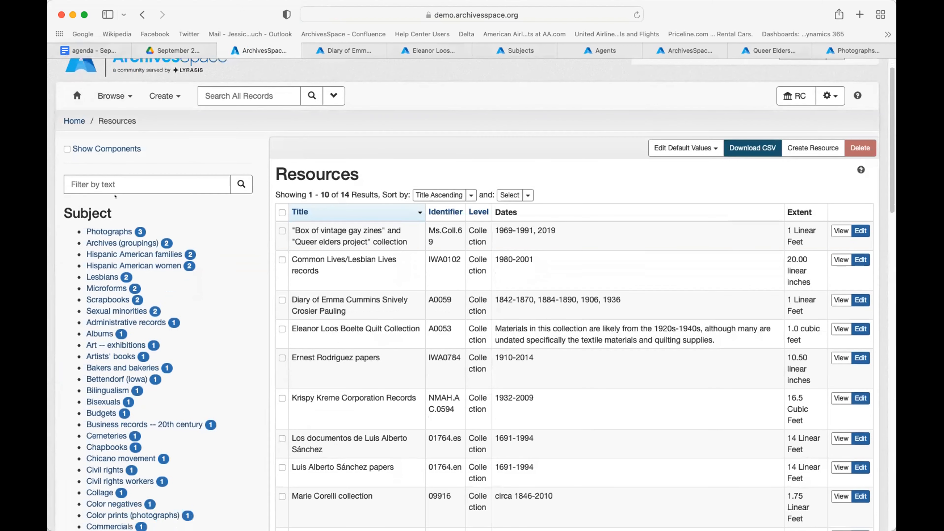
scroll(115, 197, down, 20)
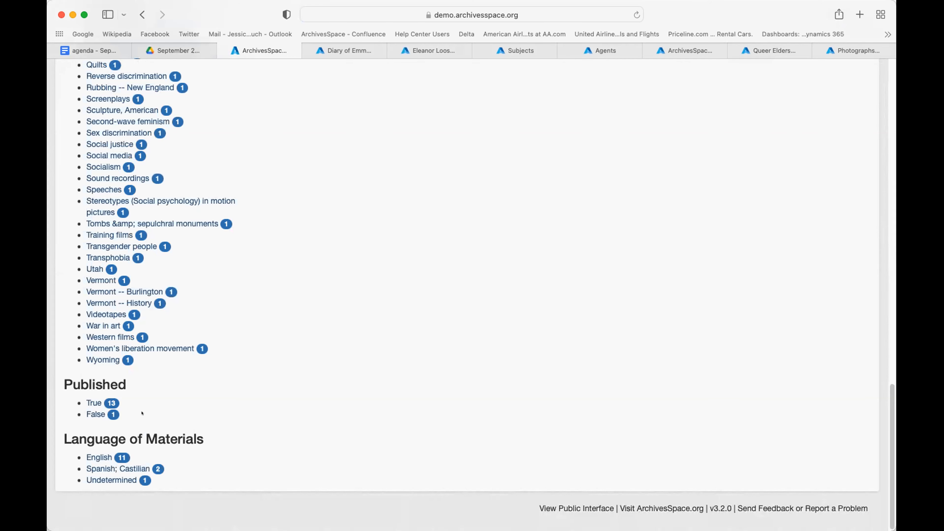
scroll(170, 368, up, 20)
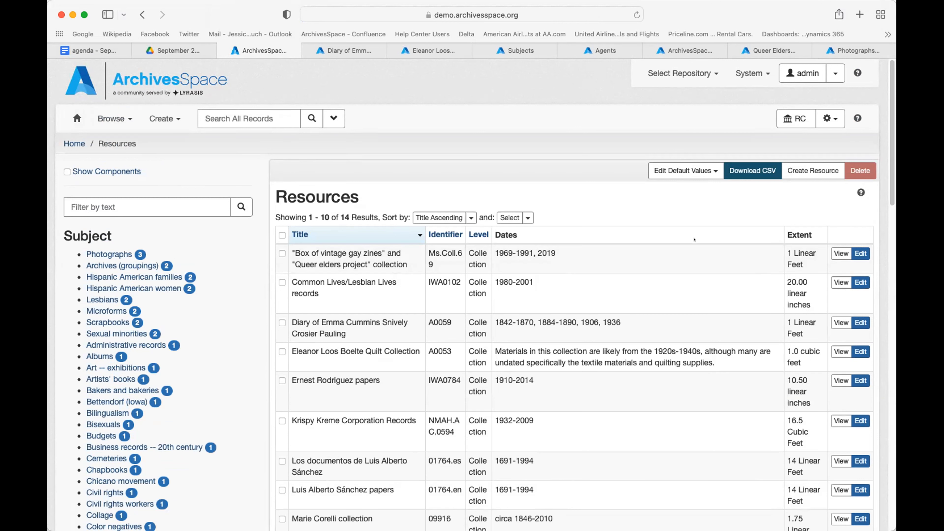
Step: Edit the 'Box of vintage gay zines' record (Ms.Coll.69), reviewing its Basic Information, Languages and Dates
click(860, 250)
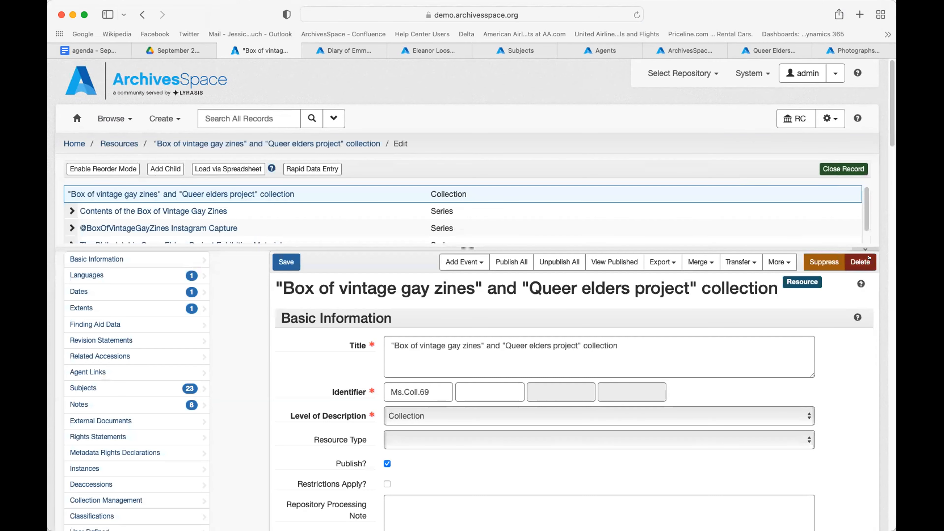
scroll(278, 302, down, 1)
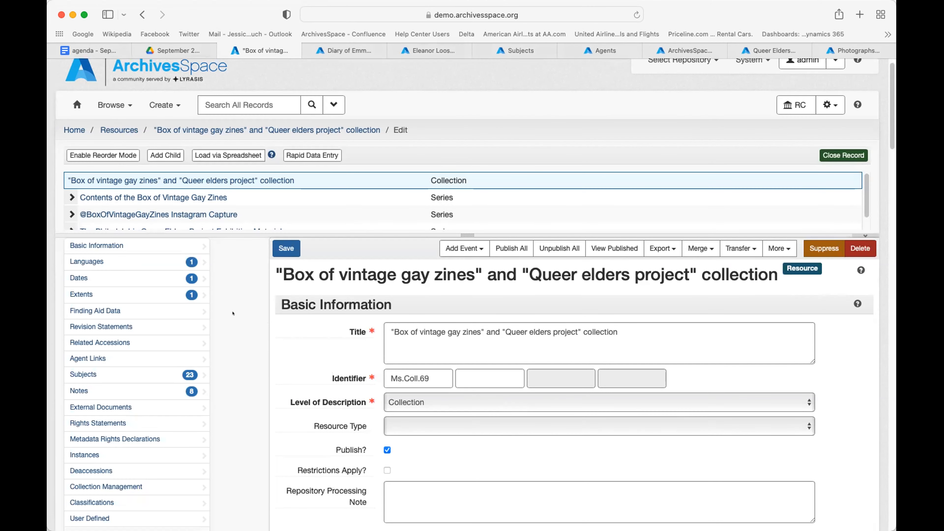
scroll(232, 313, up, 1)
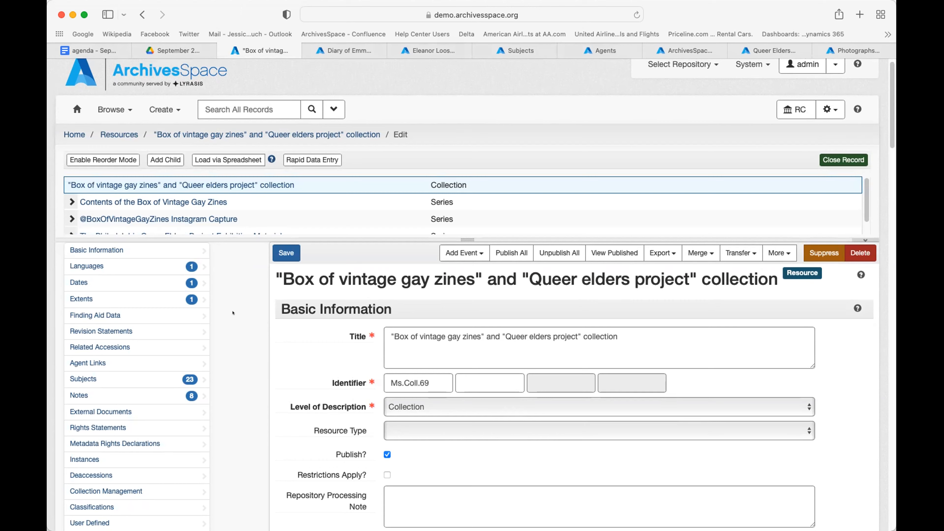
scroll(233, 313, up, 1)
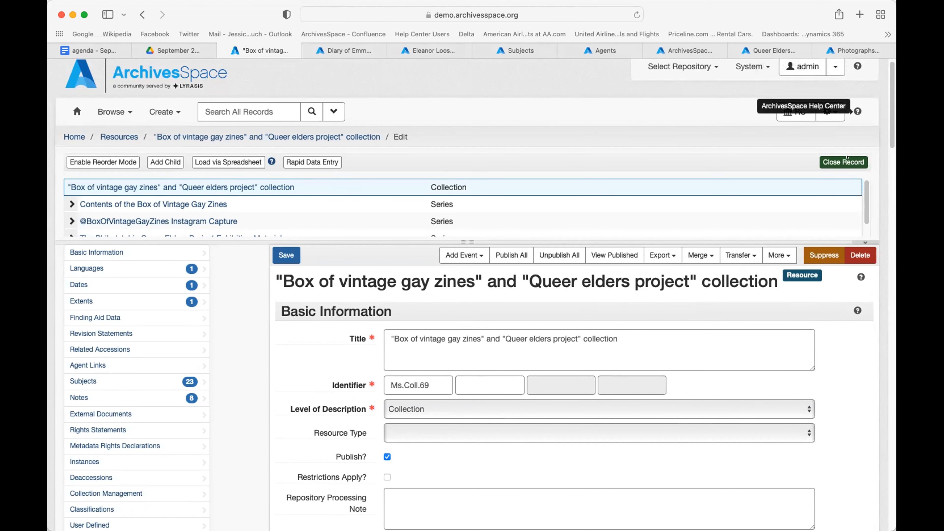
scroll(856, 311, down, 3)
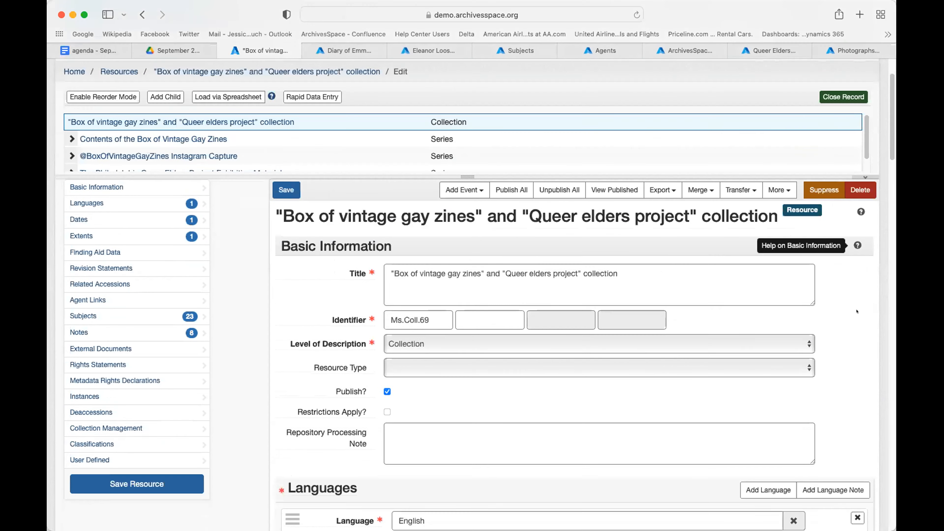
scroll(856, 311, down, 10)
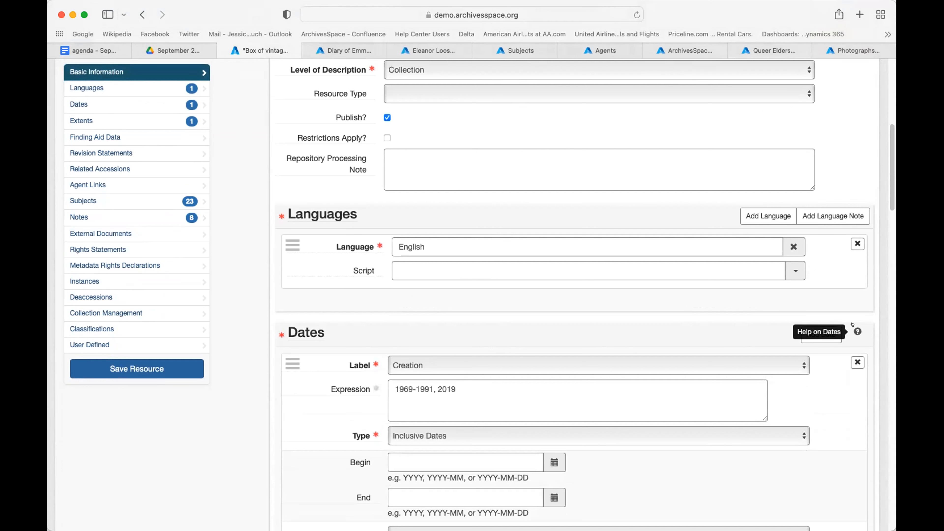
scroll(450, 312, up, 12)
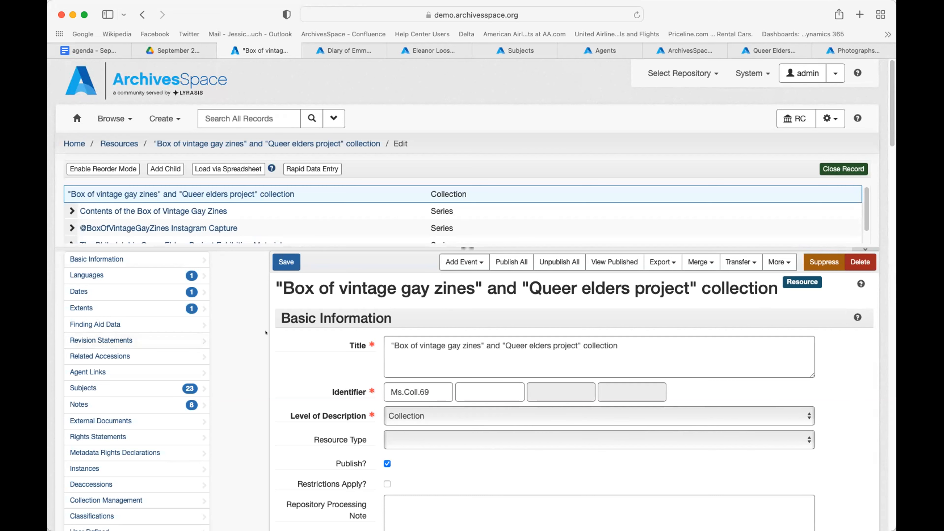
scroll(266, 332, down, 3)
scroll(266, 332, down, 2)
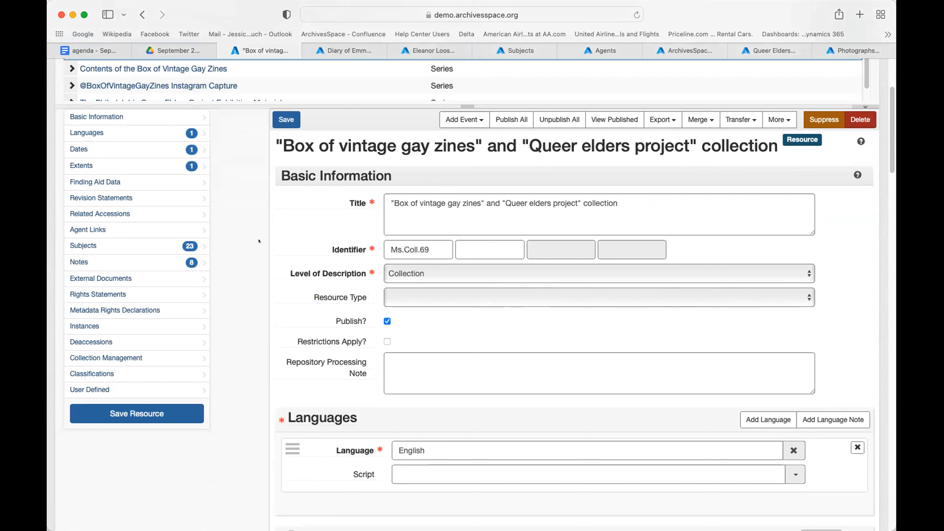
mouse_move(341, 248)
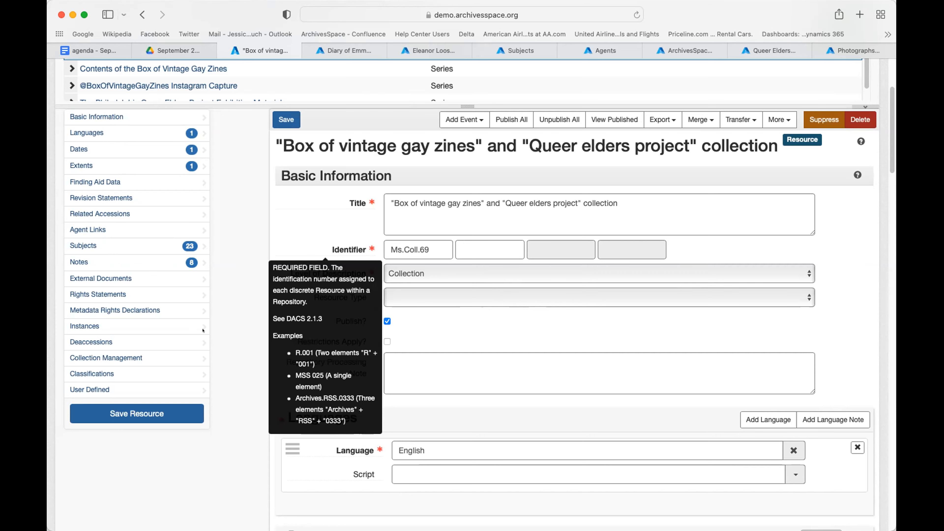
scroll(223, 342, down, 1)
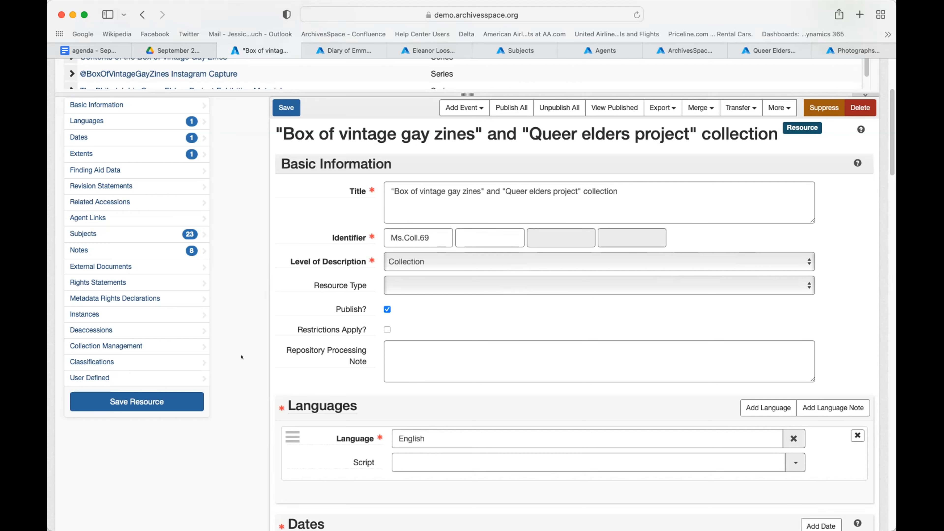
scroll(422, 338, up, 3)
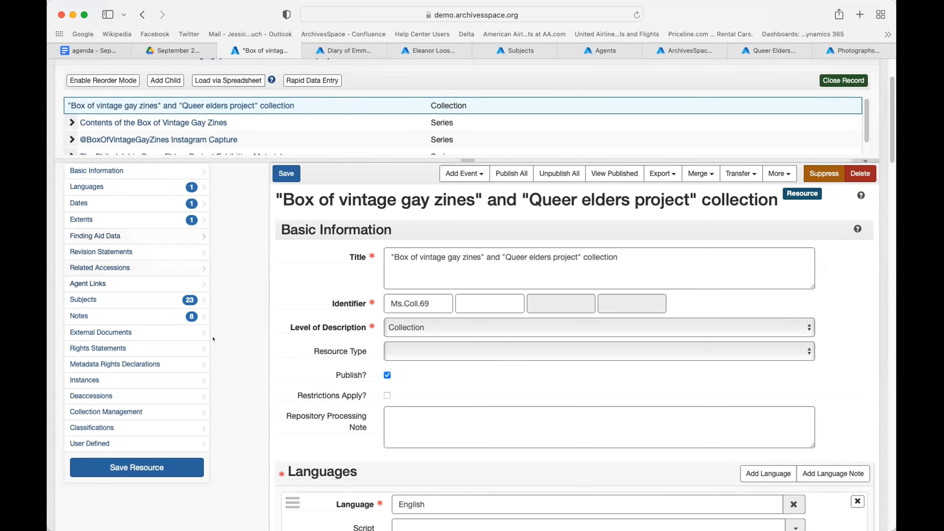
Step: Leave the Ms.Coll.69 edit form for the home page, revisit the Resources list, then return Home
scroll(267, 413, down, 15)
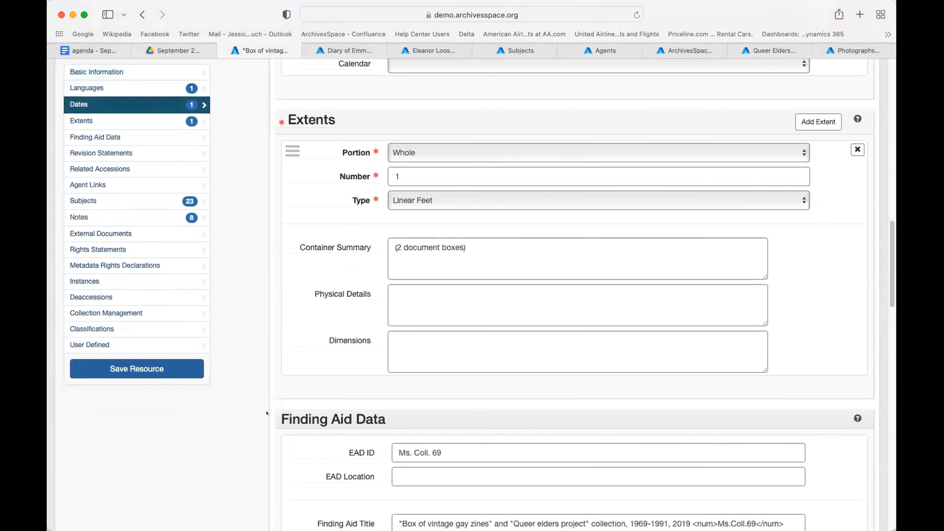
scroll(266, 413, up, 15)
click(76, 118)
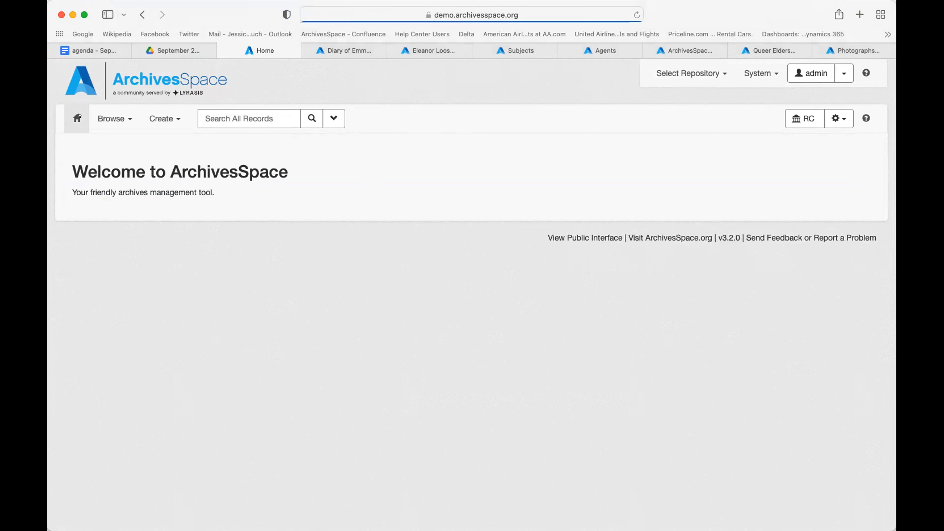
click(111, 118)
click(105, 157)
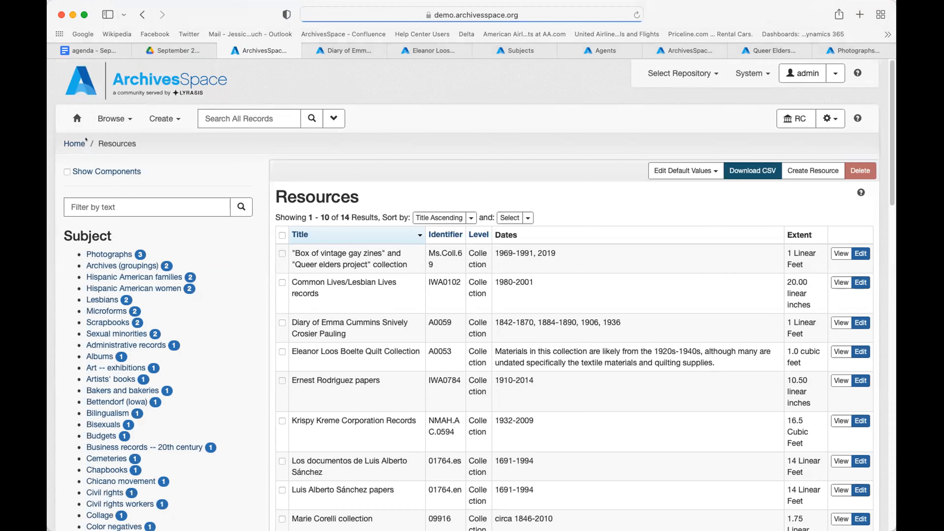
click(77, 141)
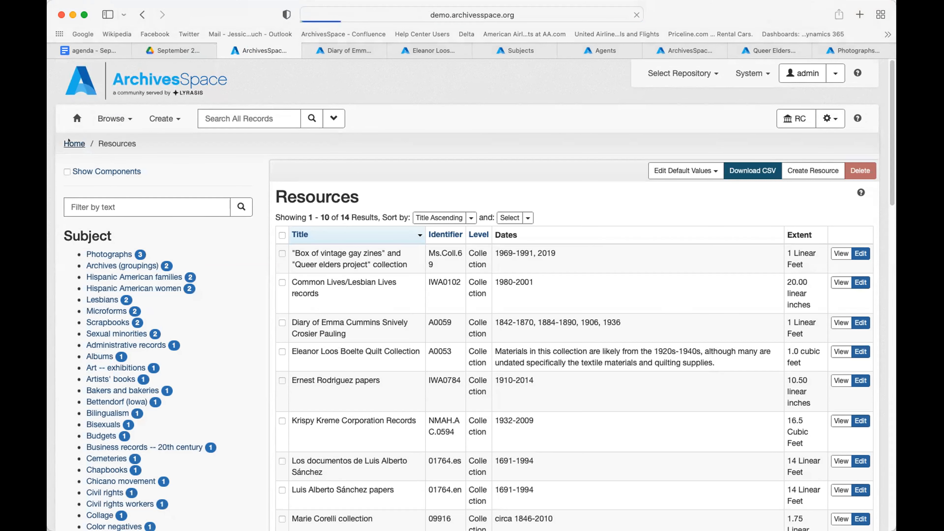
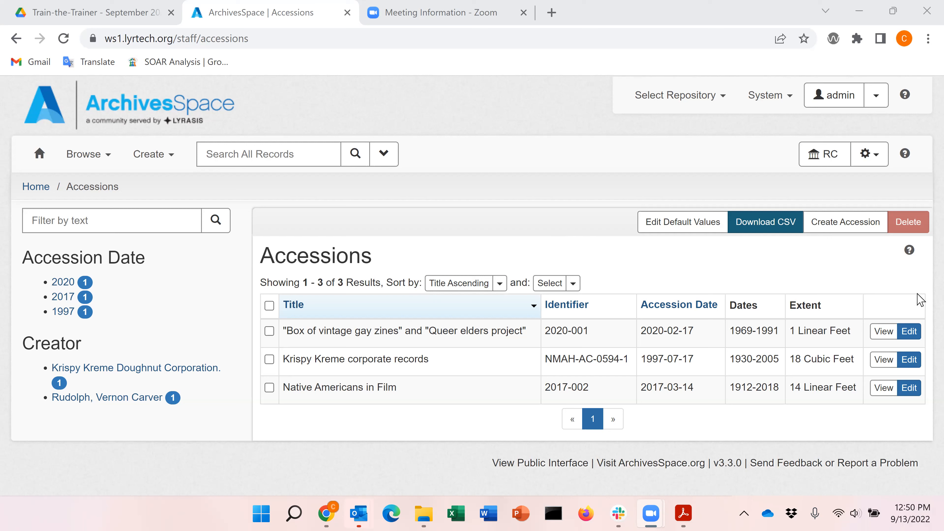
Step: Sign back in to ArchivesSpace with the admin username and its password
click(911, 335)
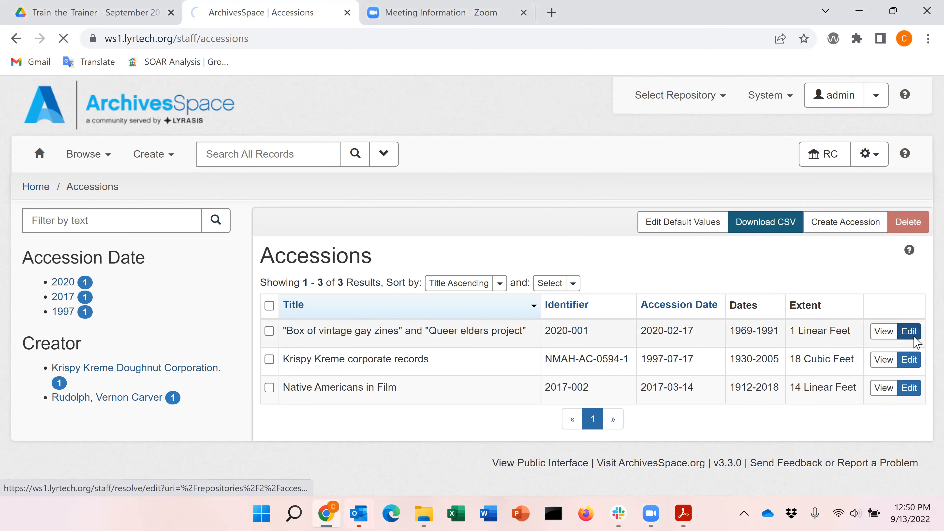
click(489, 288)
text(admin)
key(Tab)
text(admin)
key(Return)
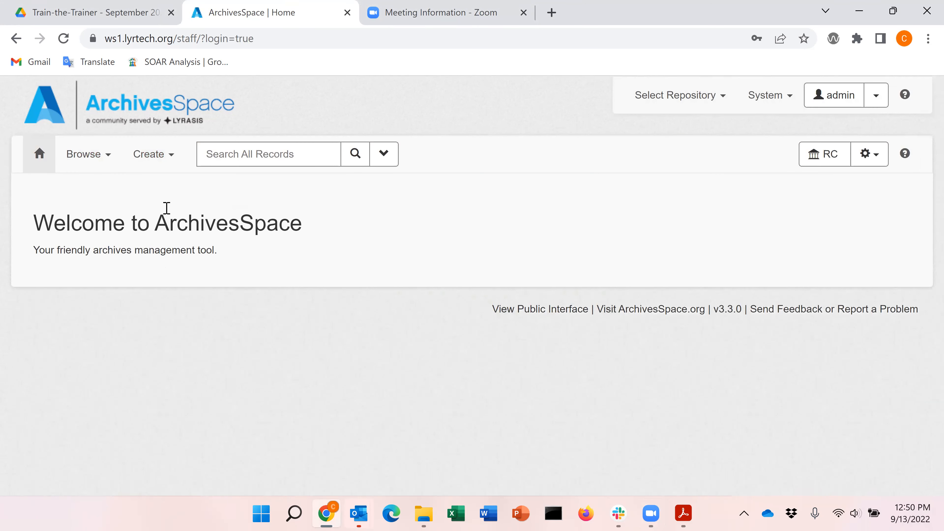
Step: Open accession 2020-001 'Box of vintage gay zines' for editing from the Accessions list
click(98, 154)
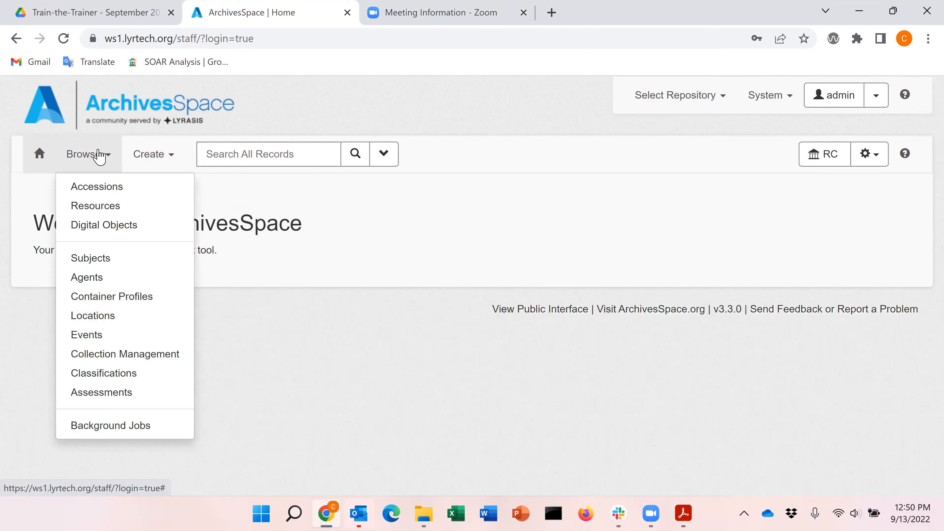
click(106, 192)
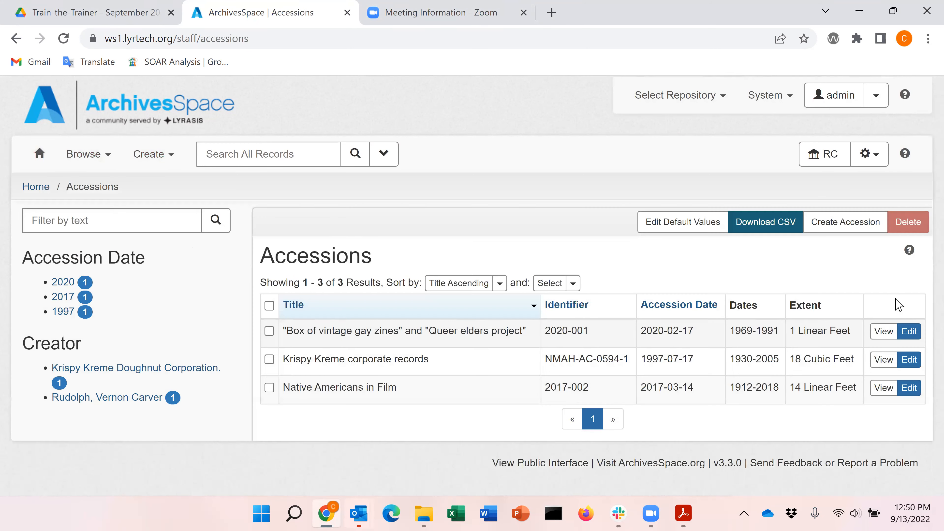
click(916, 338)
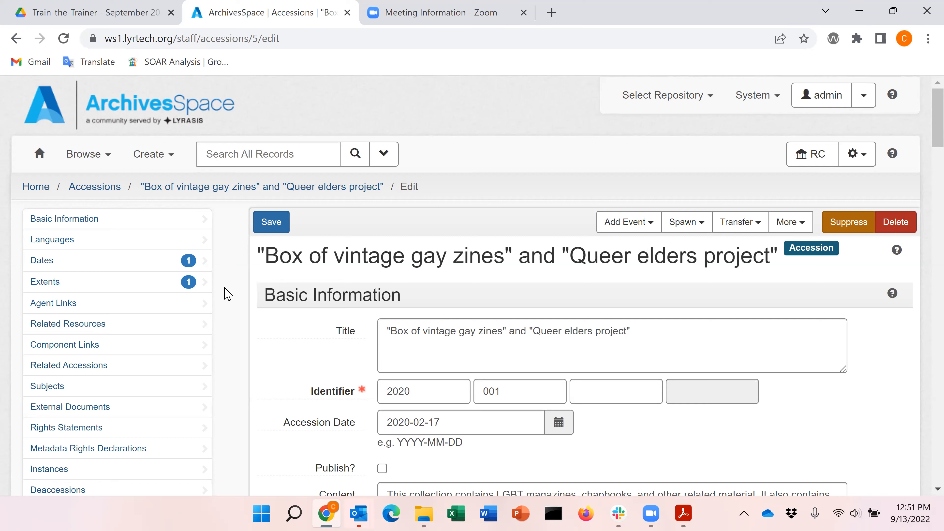
Step: Scroll down to review the Burlington roadside-find general note, acquisition type Gift and resource type Collection
scroll(228, 293, down, 3)
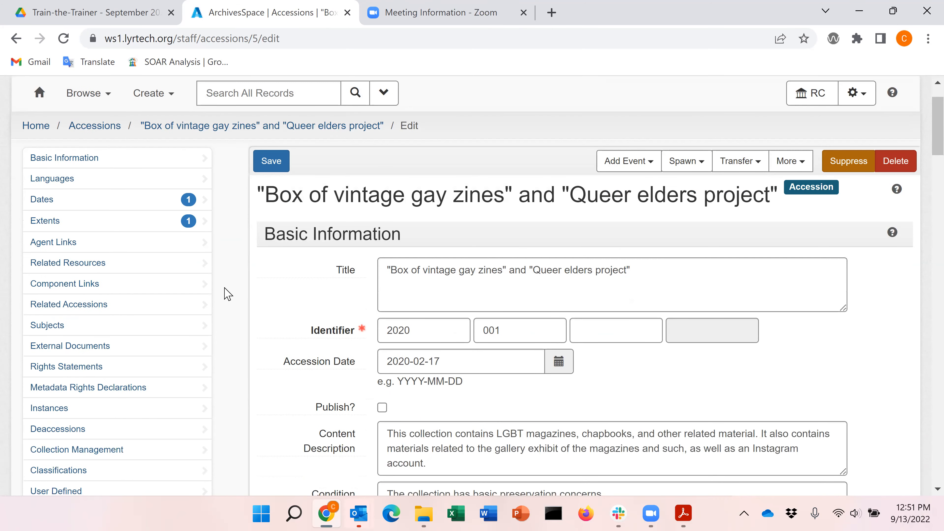
scroll(228, 294, down, 1)
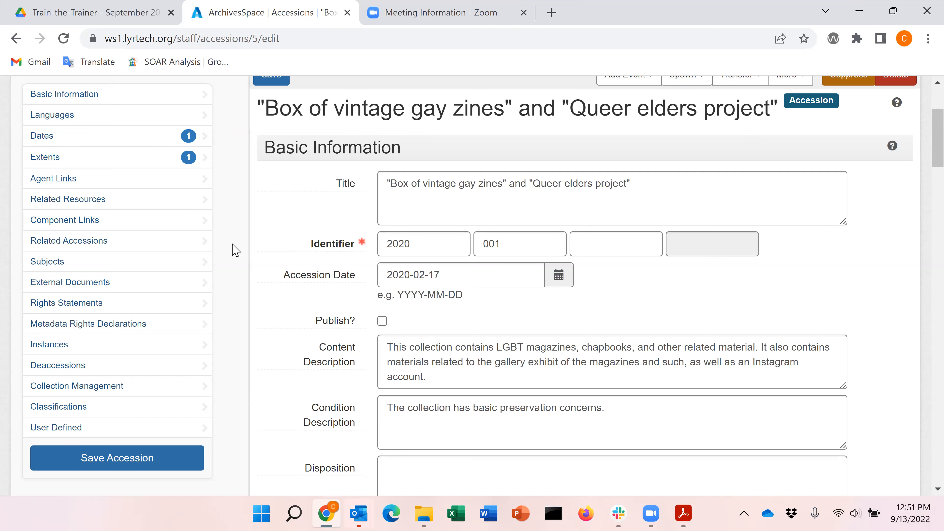
scroll(234, 250, down, 1)
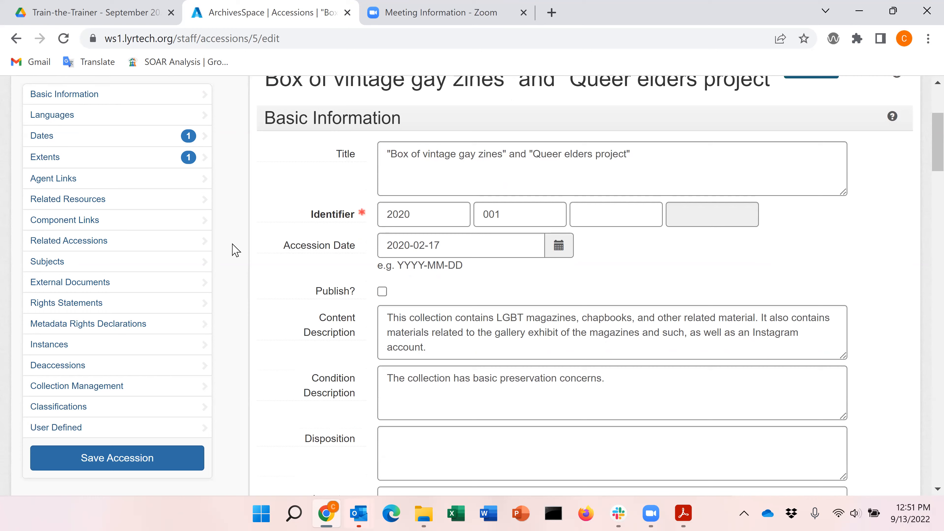
scroll(234, 249, down, 1)
scroll(234, 250, down, 5)
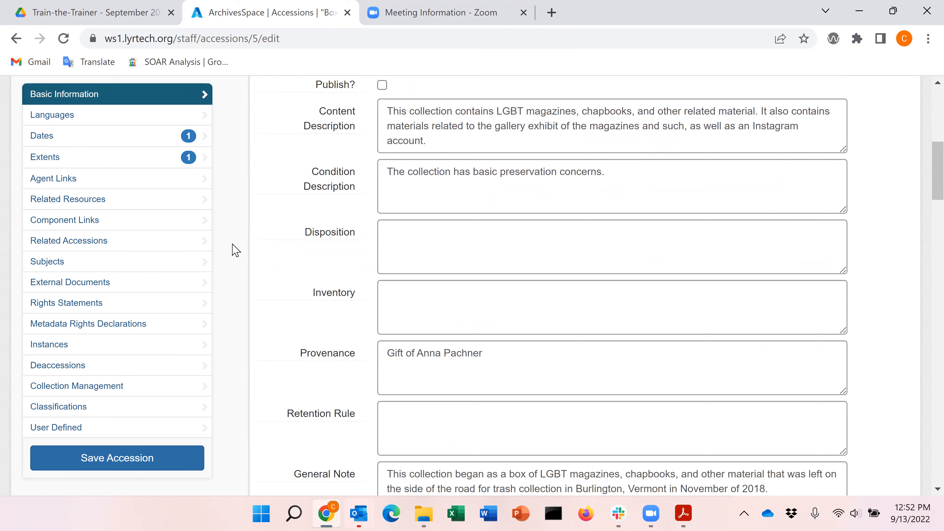
scroll(235, 250, down, 3)
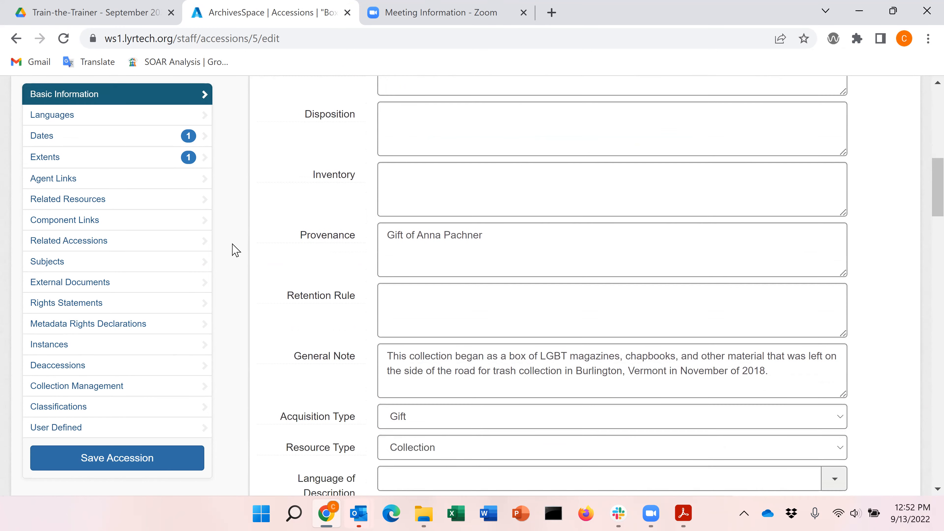
scroll(235, 250, down, 2)
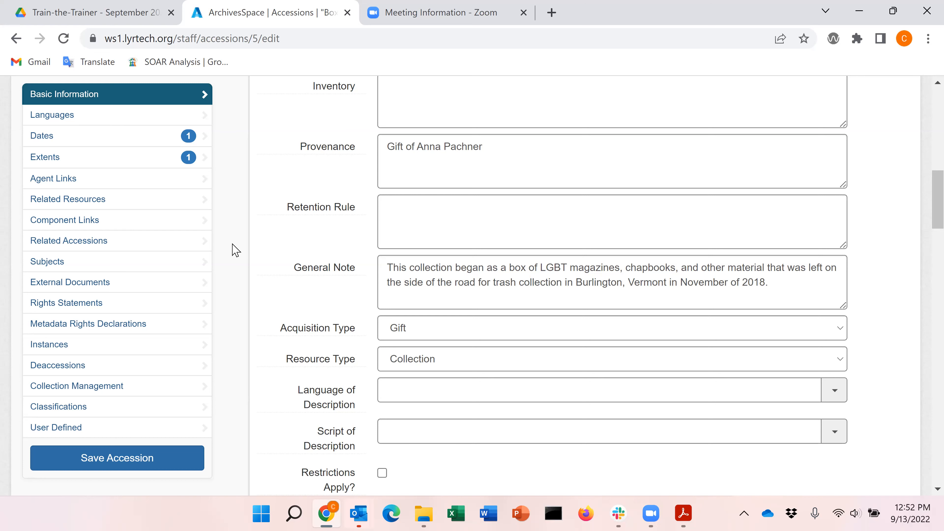
scroll(235, 250, down, 3)
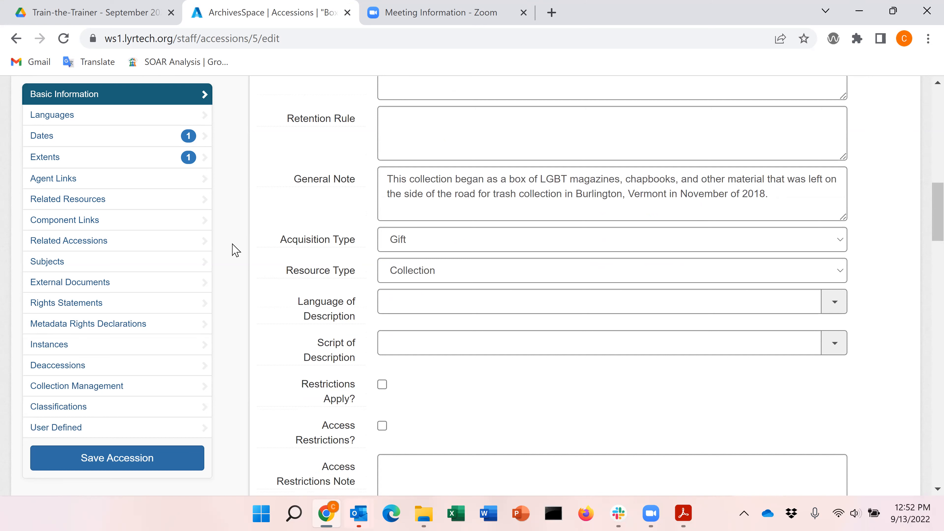
scroll(234, 250, down, 1)
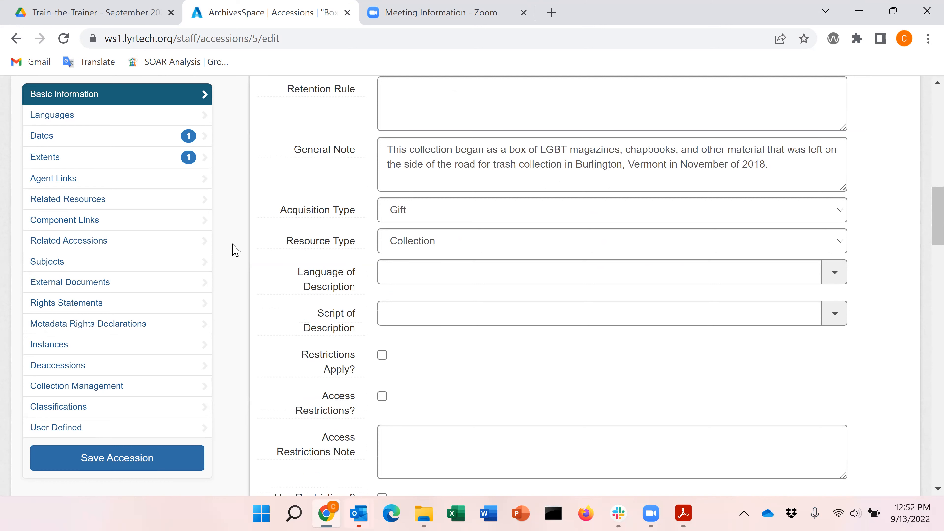
scroll(235, 250, down, 2)
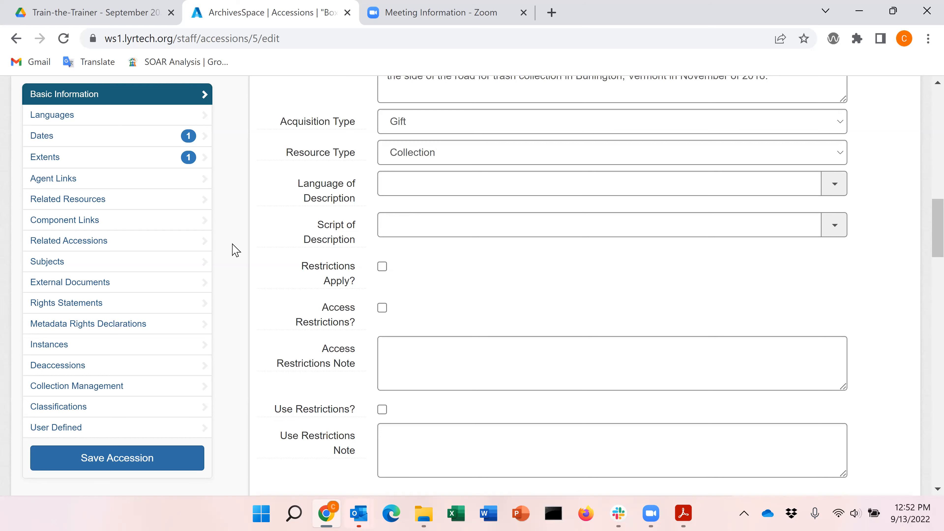
scroll(235, 250, down, 2)
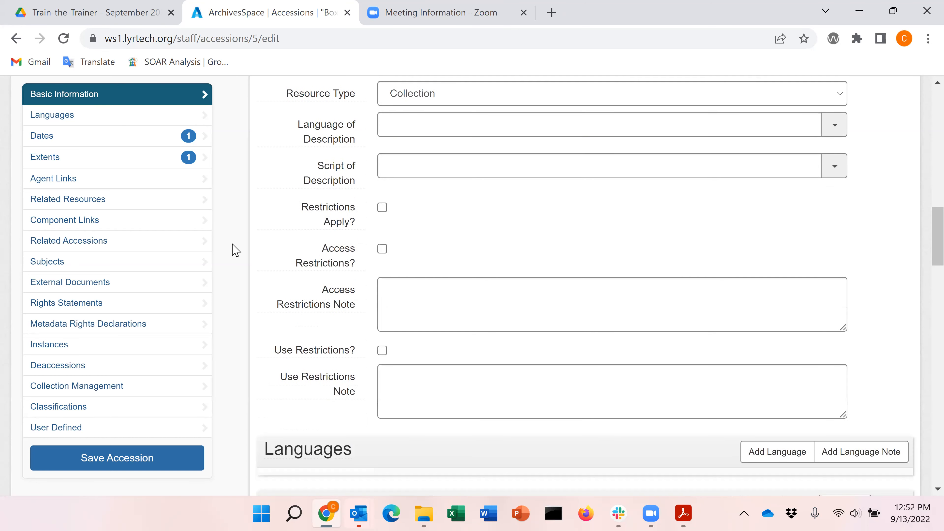
scroll(235, 250, down, 1)
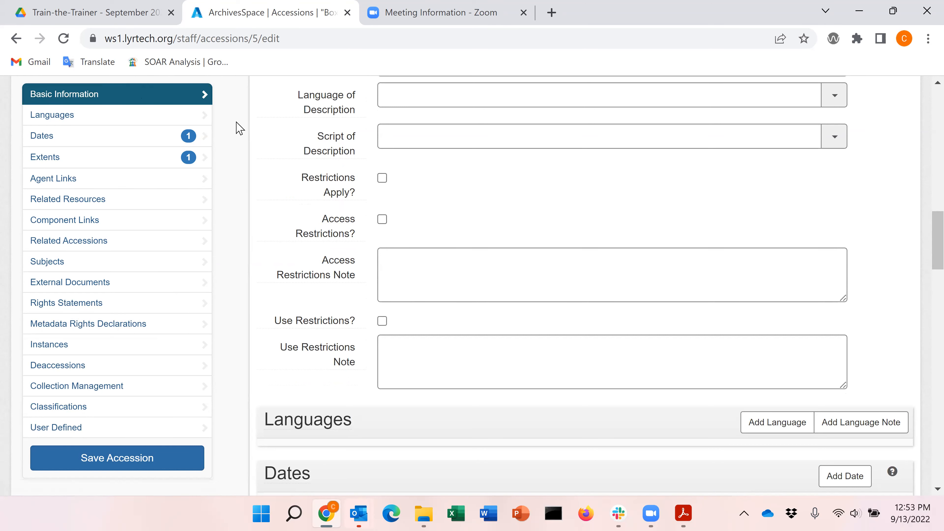
scroll(239, 128, up, 6)
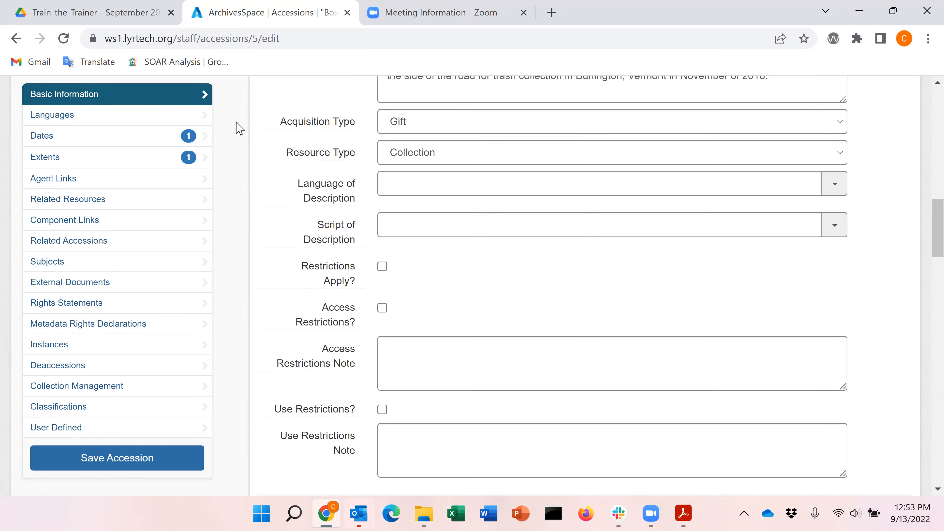
scroll(239, 129, up, 6)
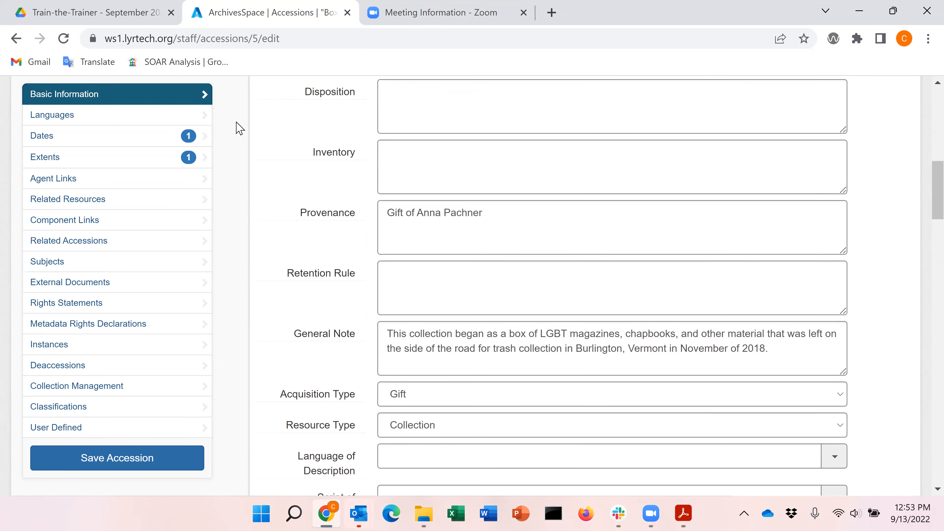
scroll(239, 128, up, 6)
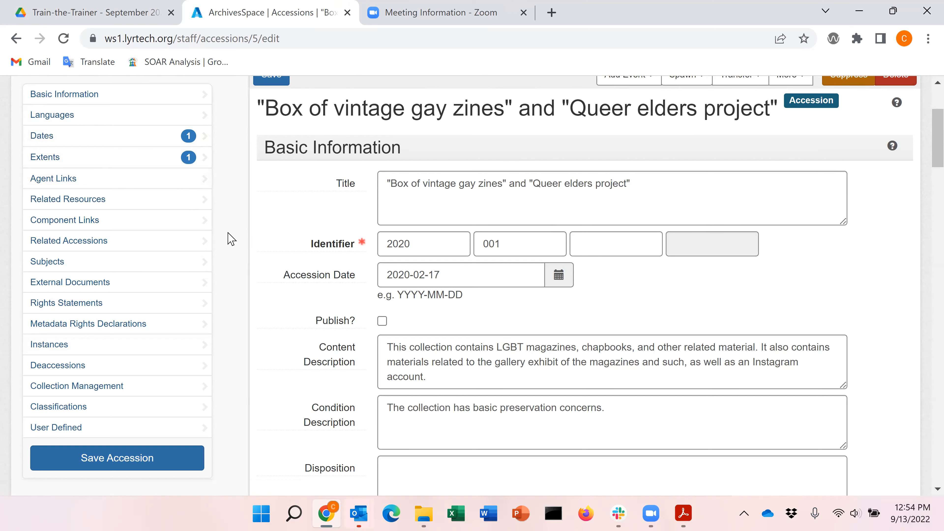
Step: Scroll the accession form and jump to its Deaccessions section from the sidebar
scroll(231, 239, down, 3)
scroll(231, 239, down, 1)
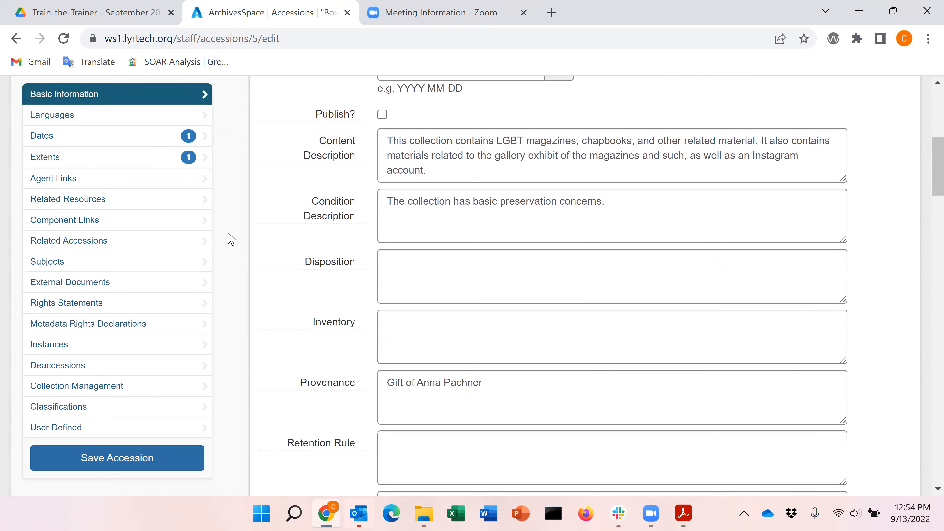
click(80, 368)
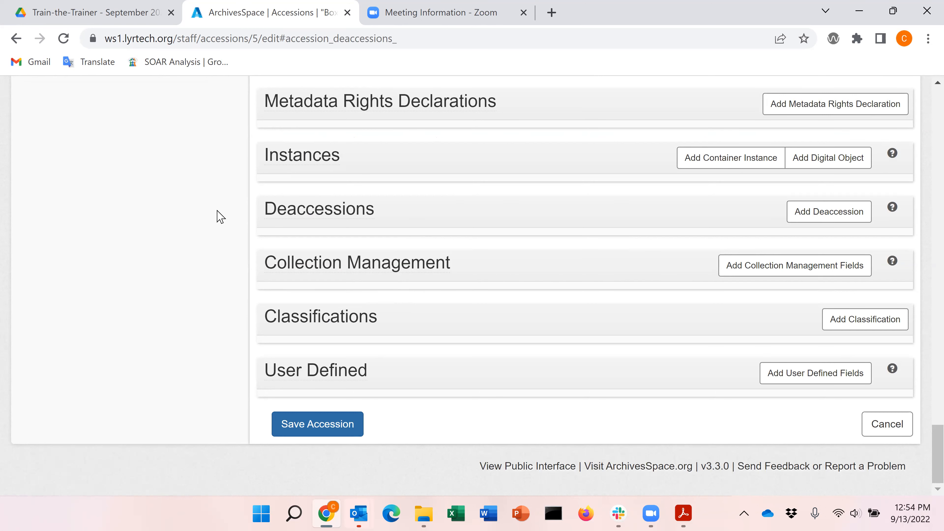
Step: Jump to the Agent Links section, then scroll back up toward the General Note and restrictions
scroll(221, 216, up, 5)
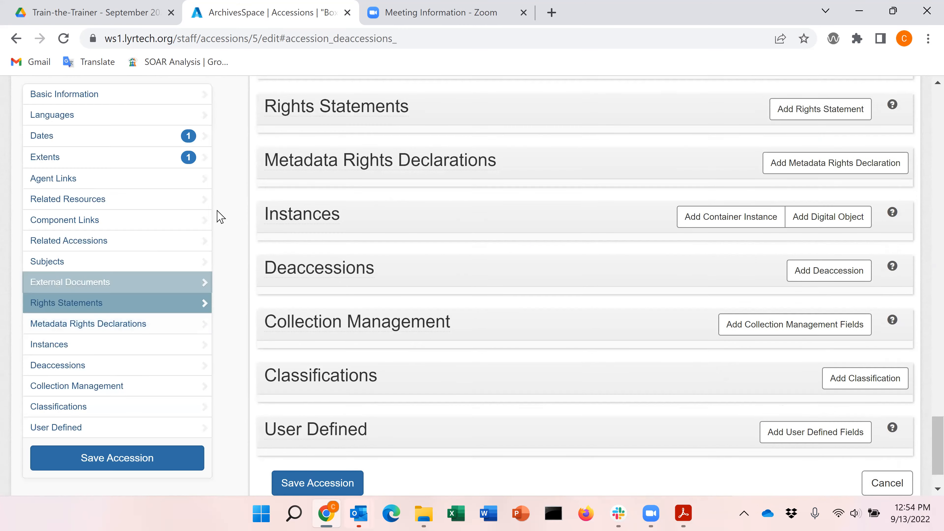
scroll(220, 216, up, 4)
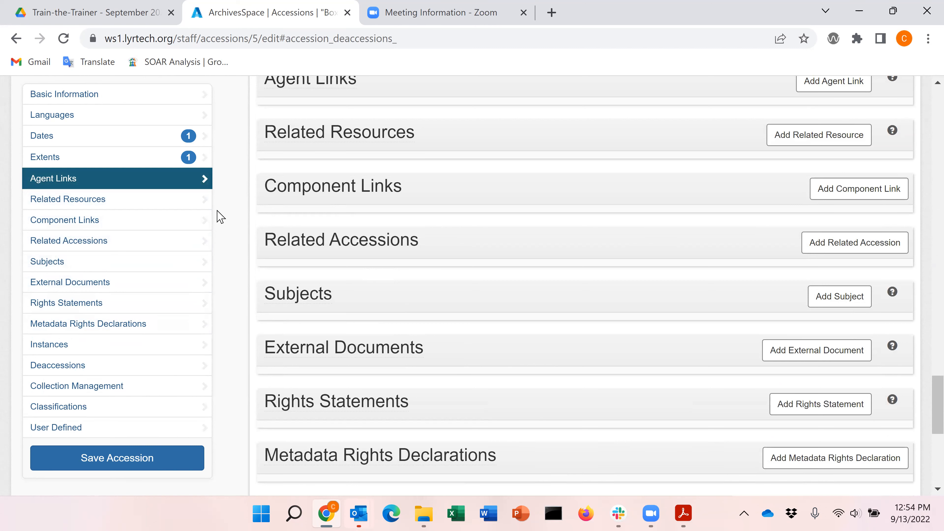
click(206, 182)
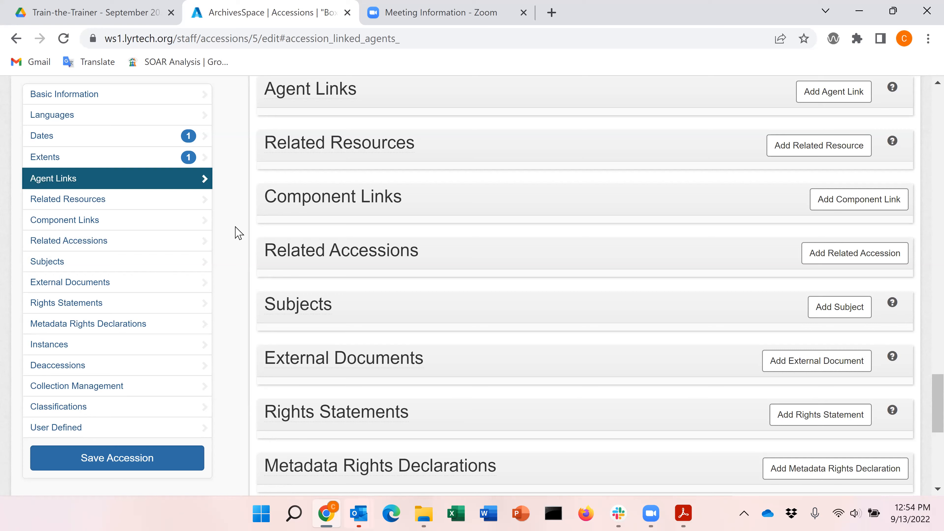
scroll(238, 233, up, 20)
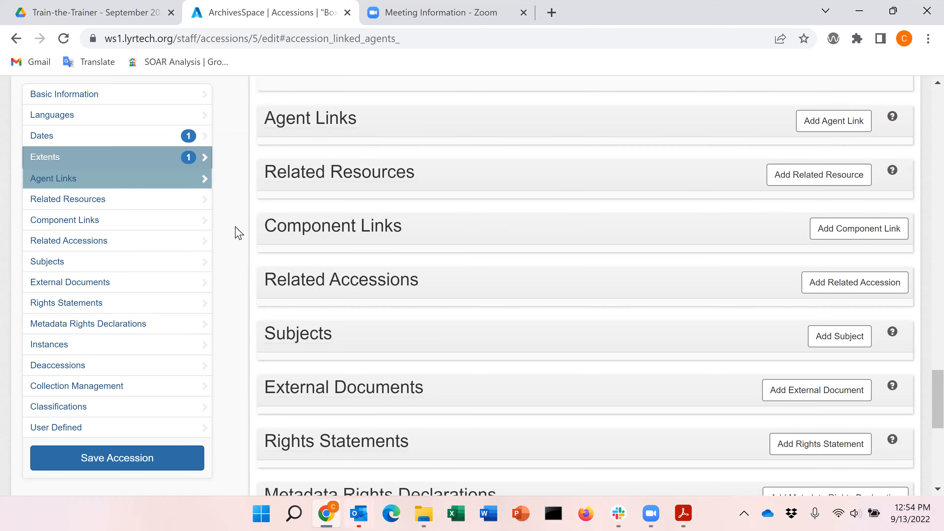
Step: Review the form's top: accession date 2020-02-17 and the condition description on preservation concerns
scroll(238, 233, up, 20)
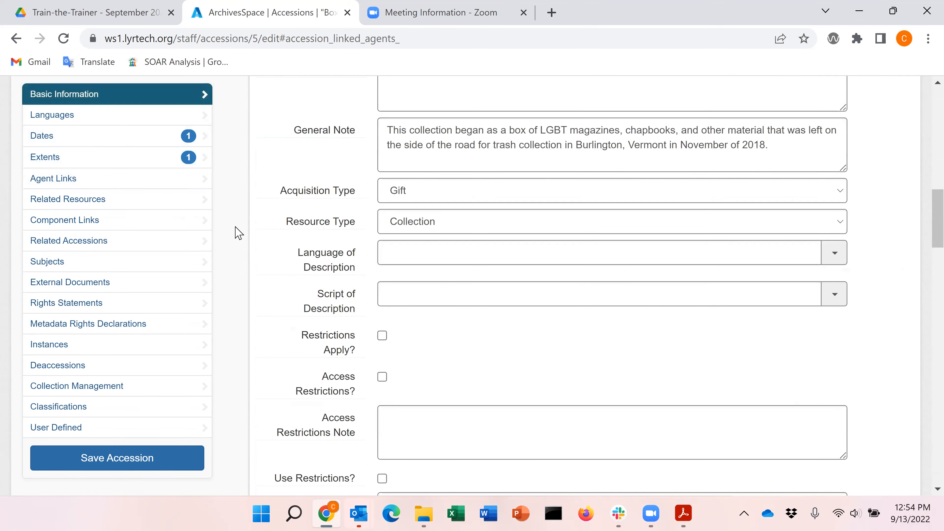
scroll(238, 233, down, 1)
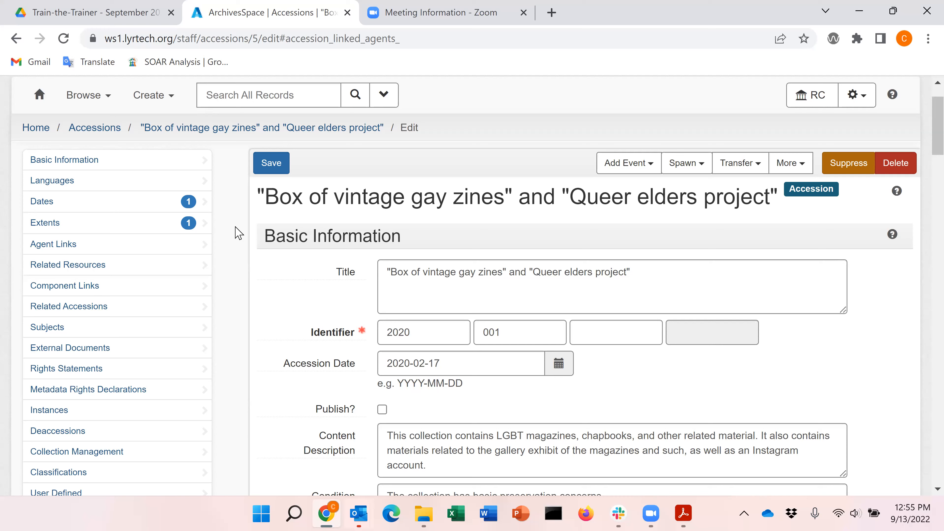
scroll(239, 233, down, 1)
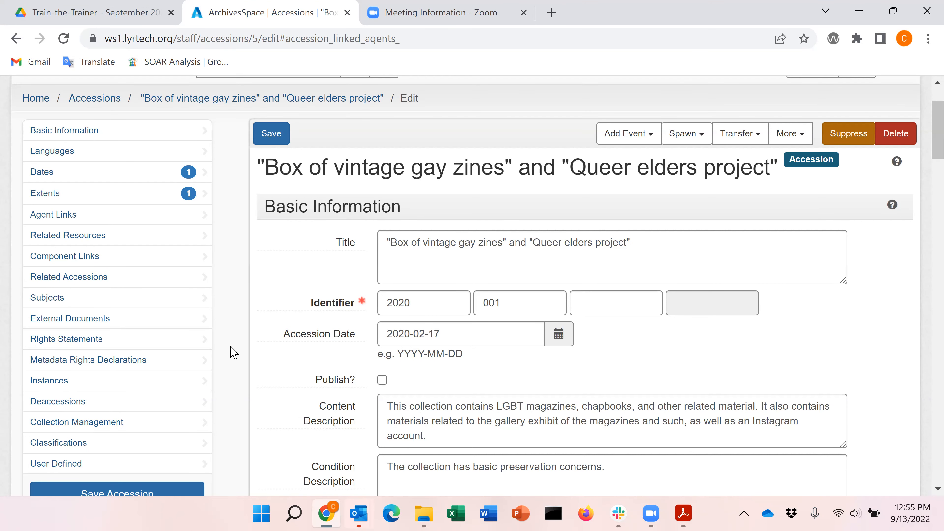
scroll(234, 352, down, 1)
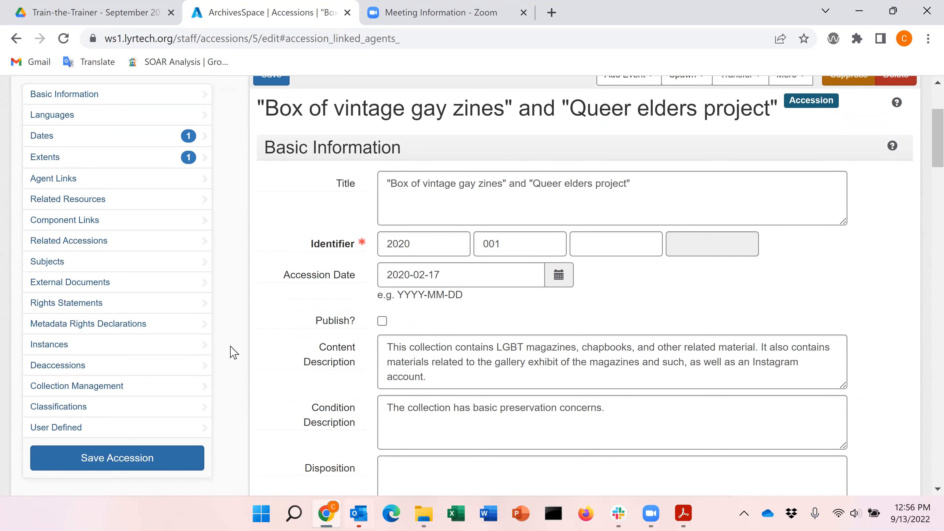
scroll(233, 351, up, 2)
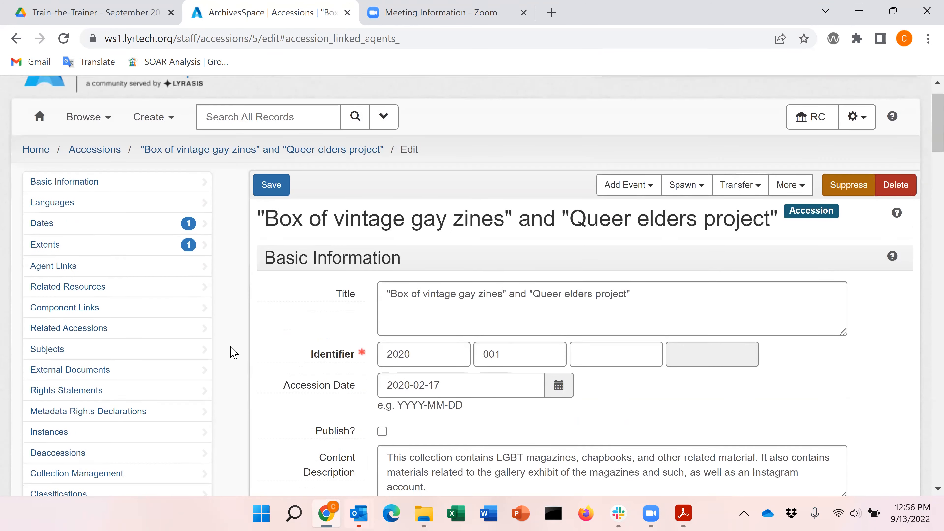
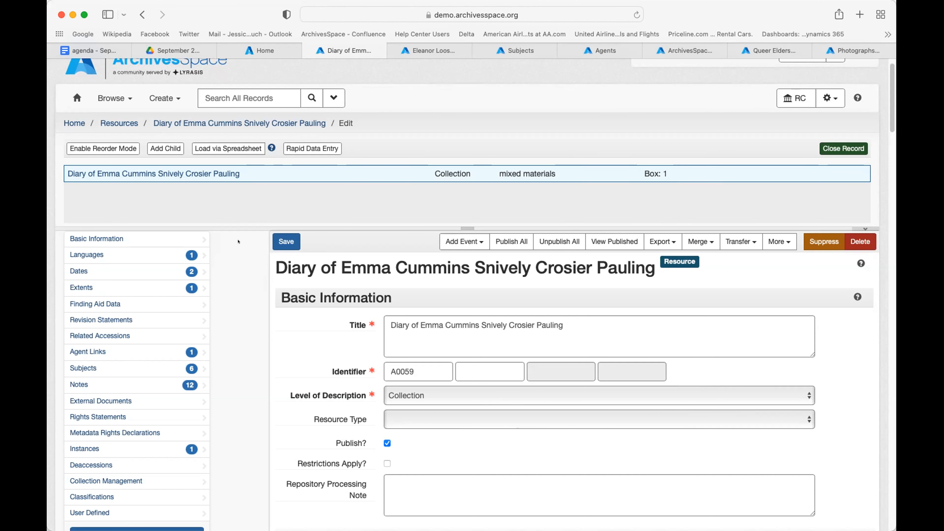
Step: Scroll down the diary resource form and leave its level of description as Collection
scroll(257, 304, down, 1)
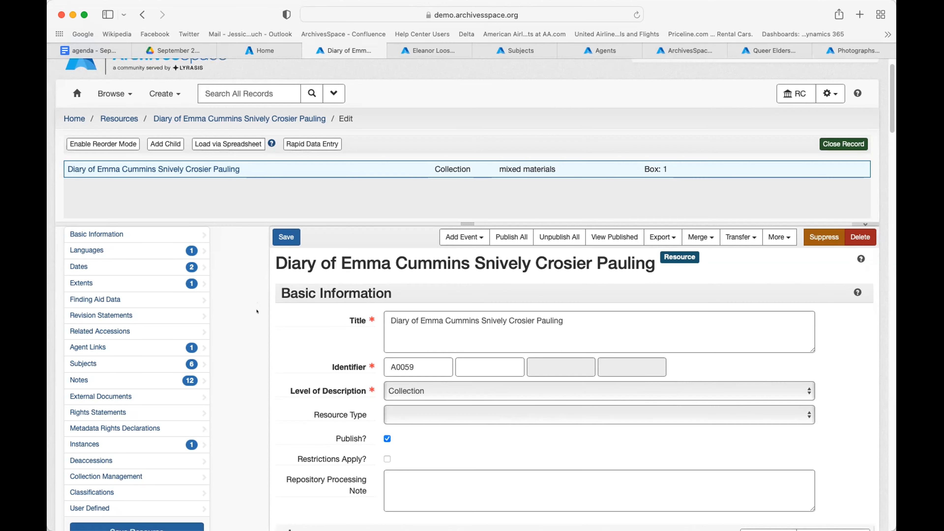
scroll(257, 304, down, 3)
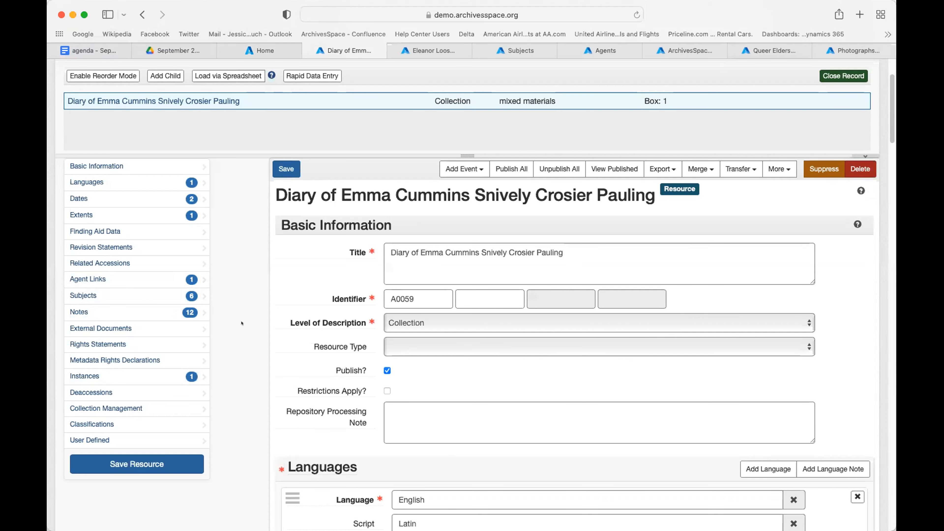
scroll(303, 347, down, 5)
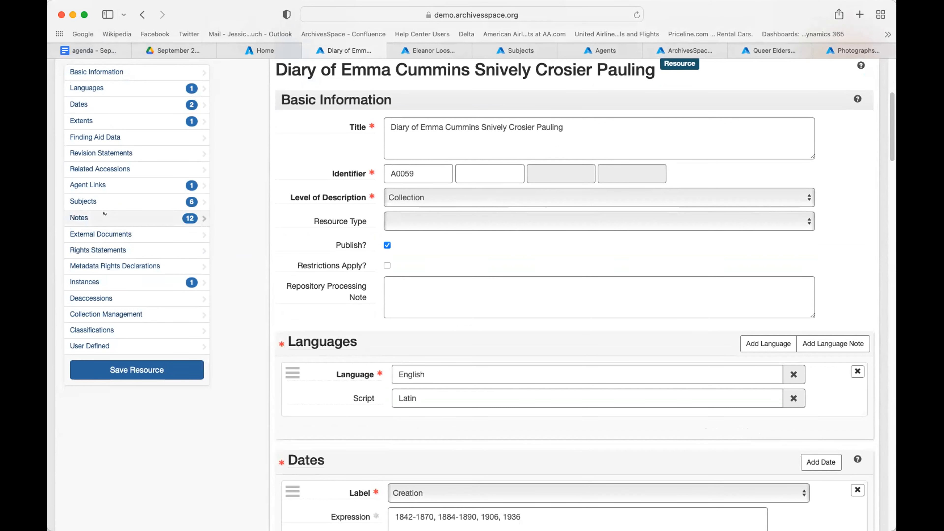
scroll(275, 274, up, 5)
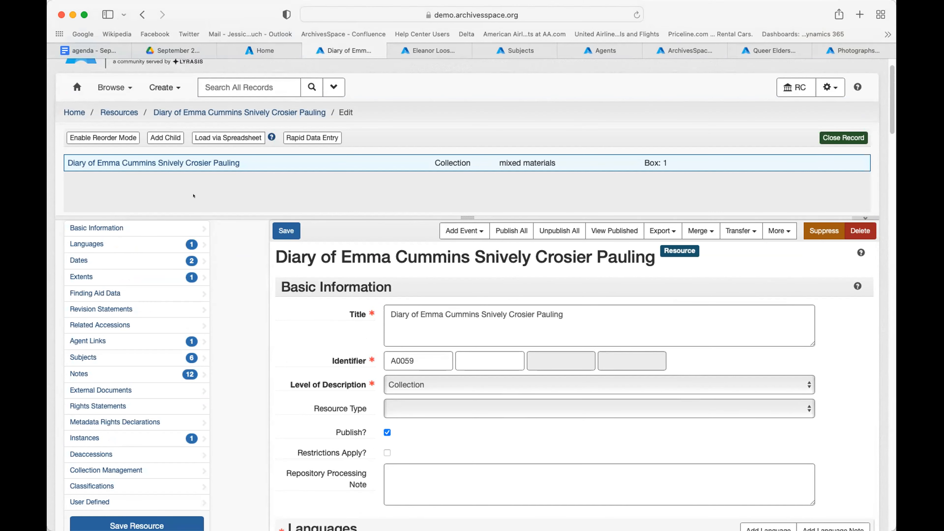
scroll(241, 358, down, 4)
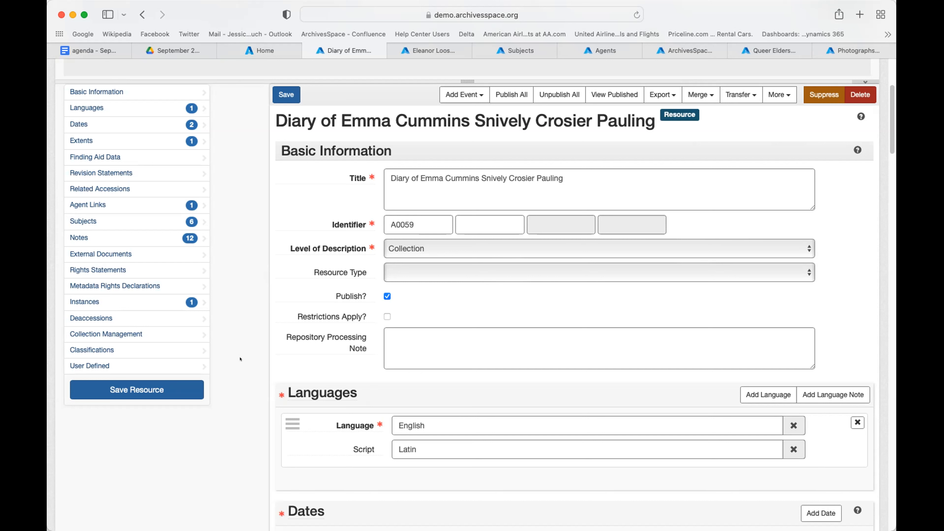
scroll(240, 359, up, 3)
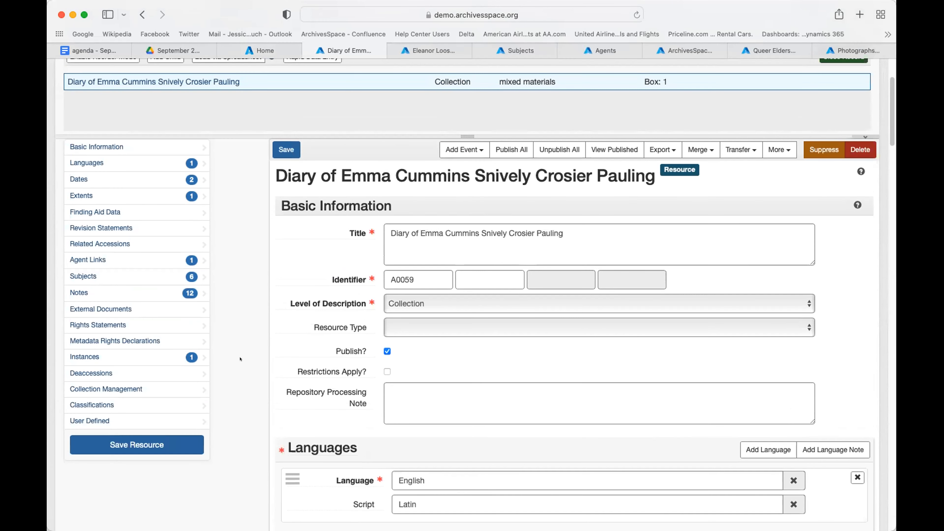
scroll(240, 359, down, 1)
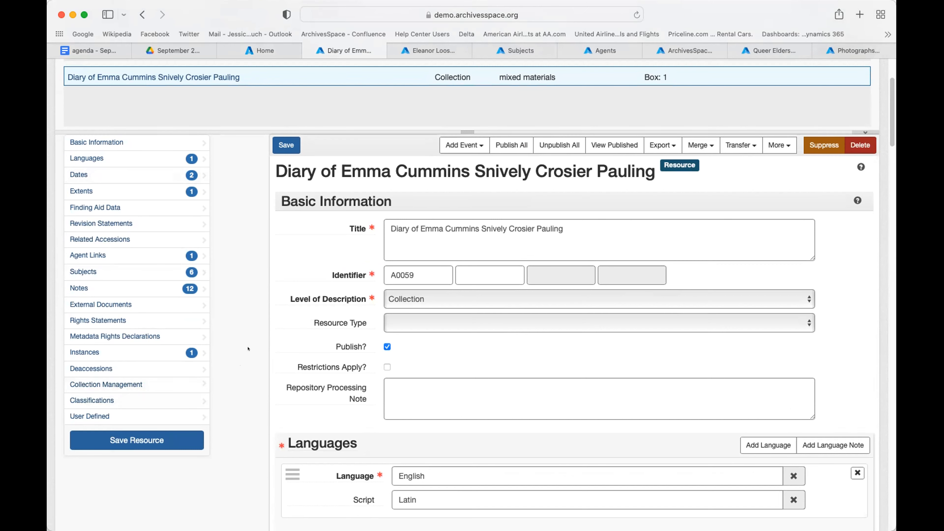
scroll(248, 349, down, 5)
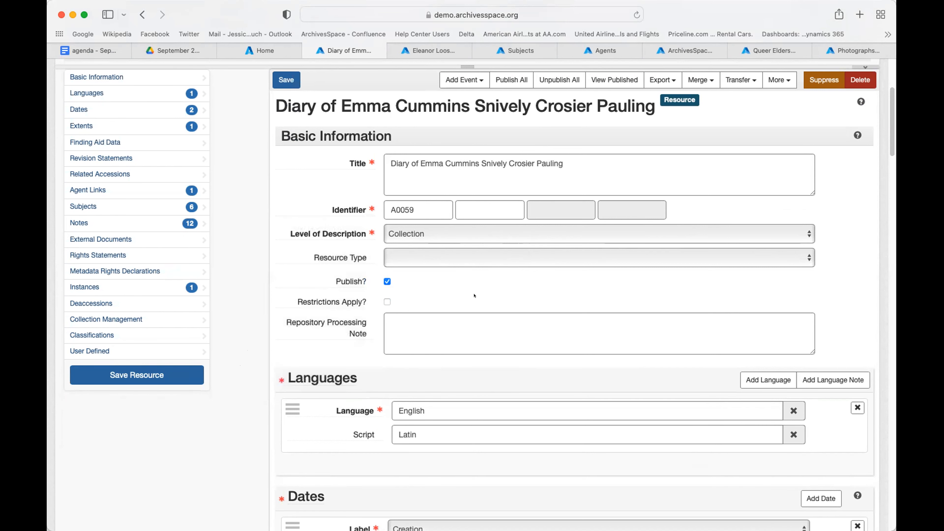
click(404, 232)
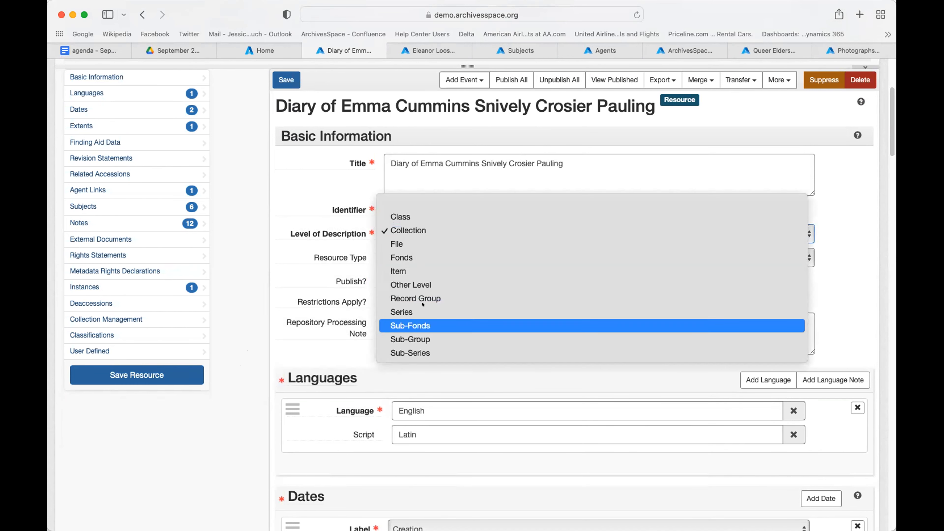
click(432, 231)
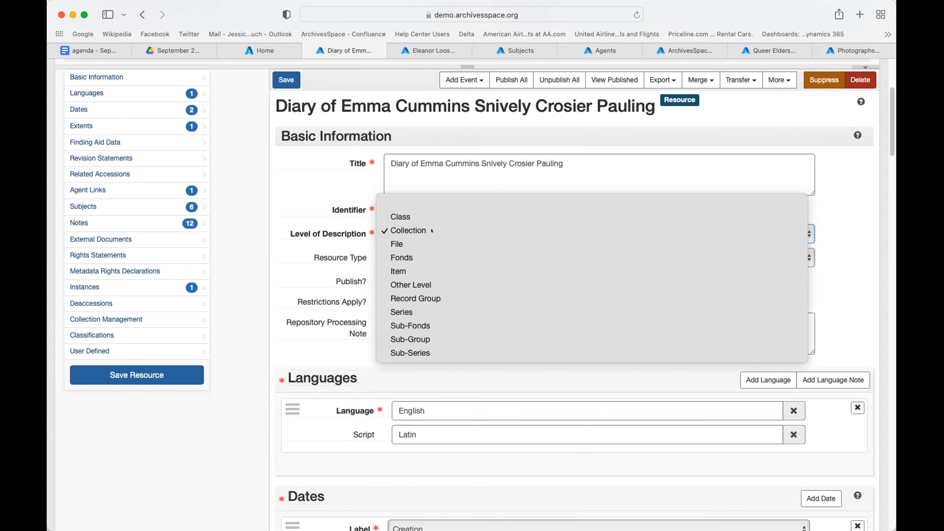
click(430, 233)
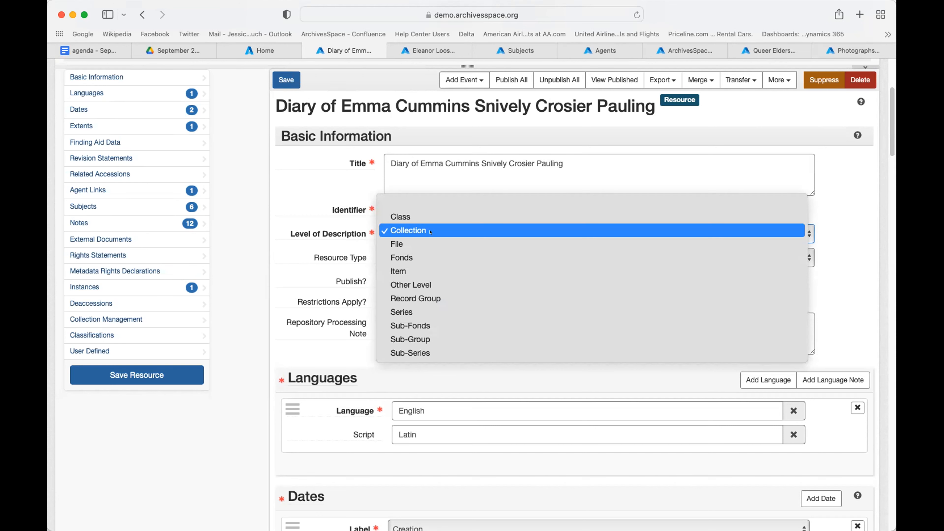
click(431, 231)
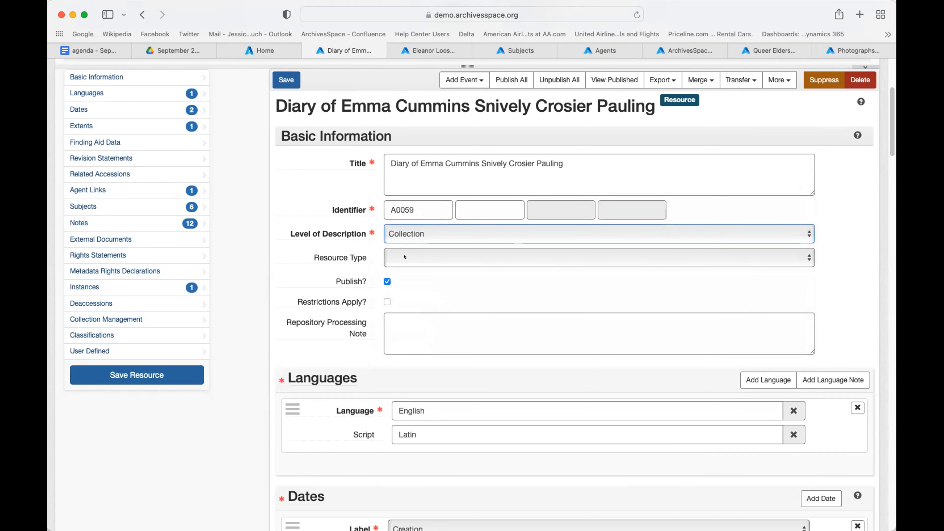
Step: Scroll further down the resource form to its Dates section
scroll(403, 258, down, 1)
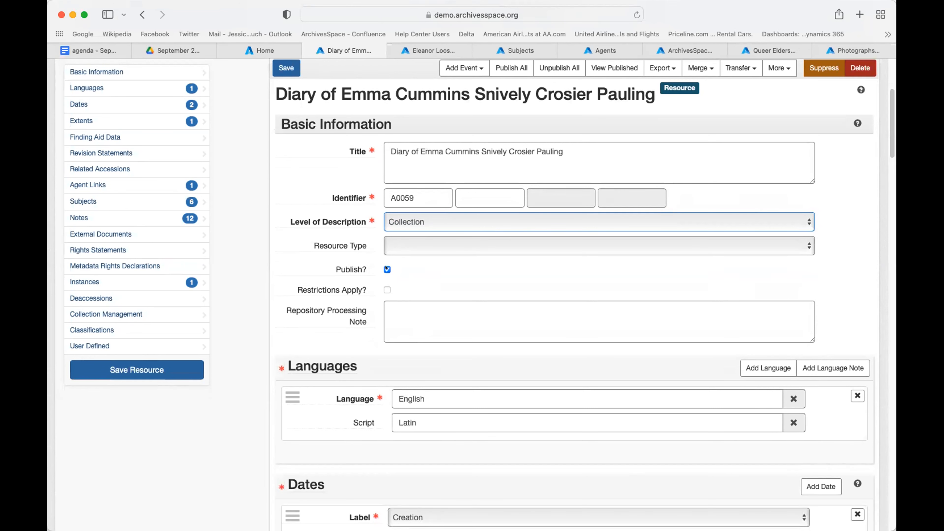
scroll(420, 330, down, 2)
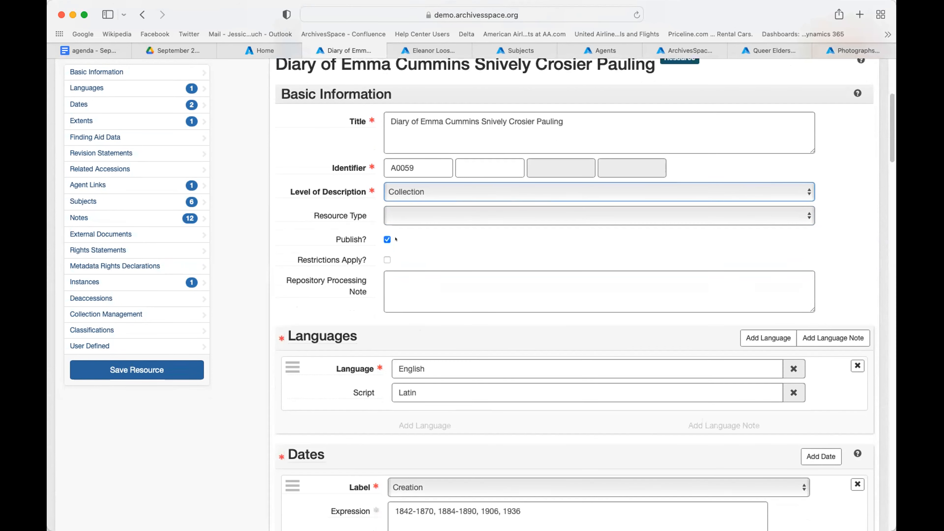
scroll(414, 249, down, 4)
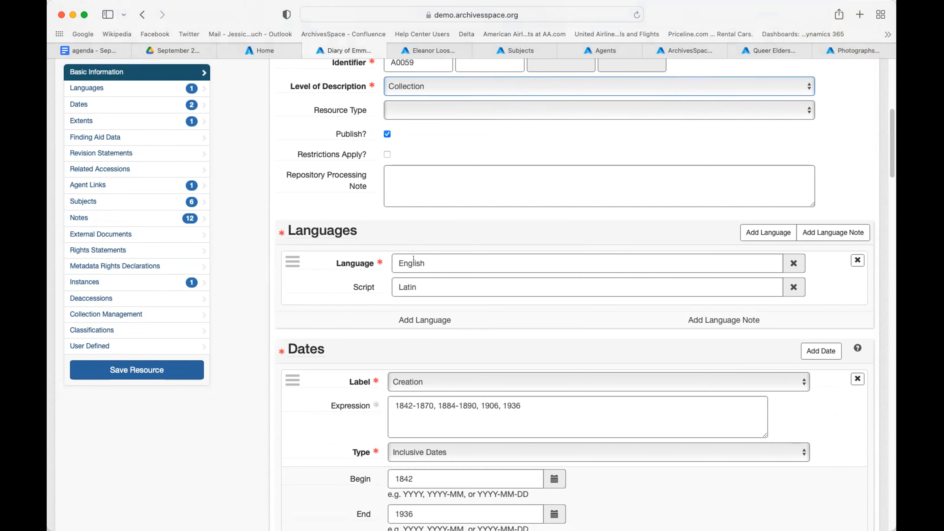
scroll(414, 257, down, 5)
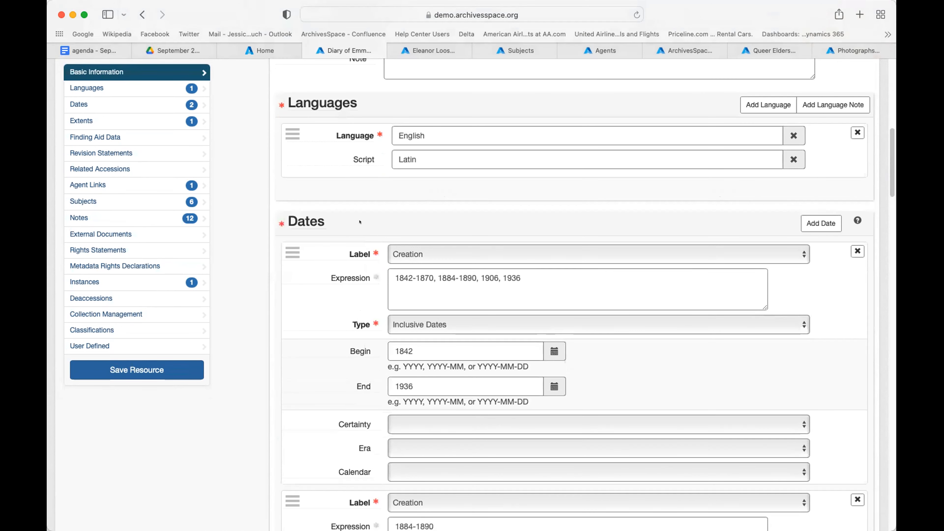
scroll(359, 222, down, 1)
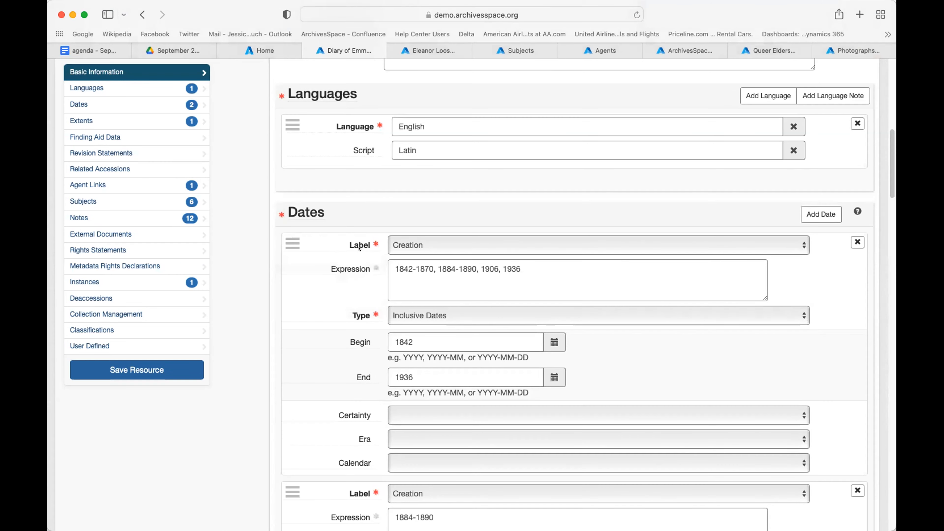
scroll(375, 248, down, 2)
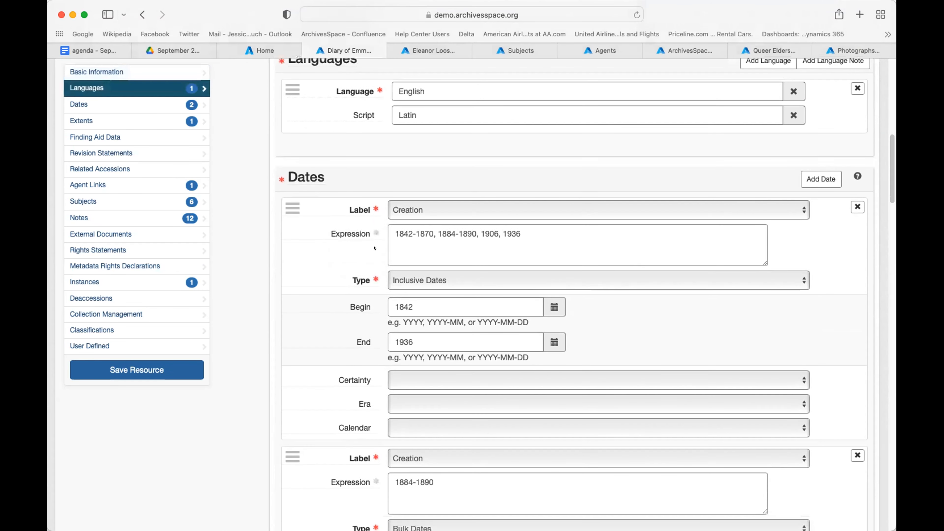
scroll(538, 304, down, 1)
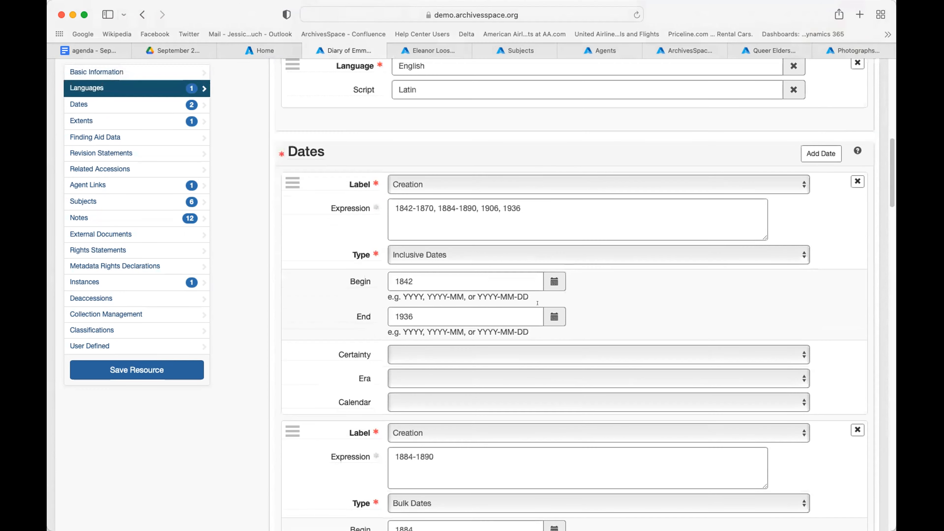
mouse_move(375, 205)
mouse_move(341, 210)
scroll(455, 304, down, 1)
scroll(456, 311, down, 6)
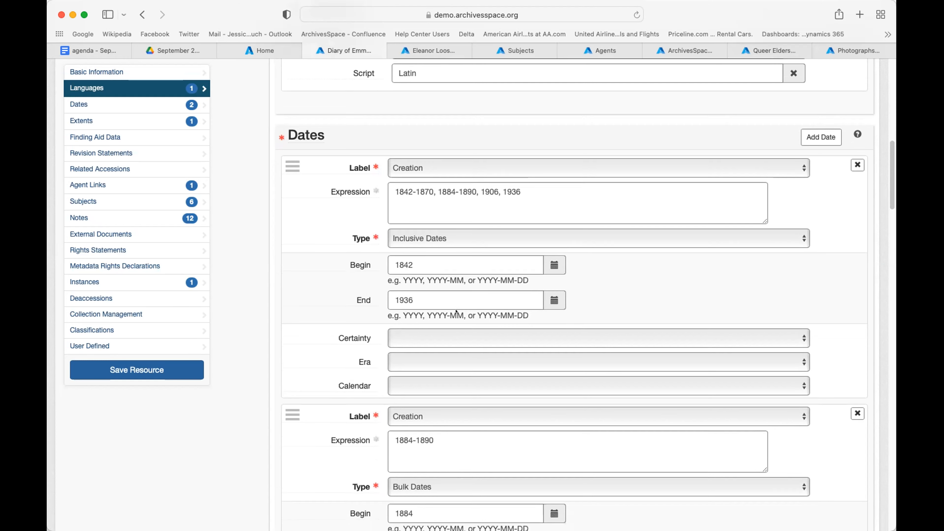
scroll(456, 311, up, 3)
scroll(457, 307, down, 6)
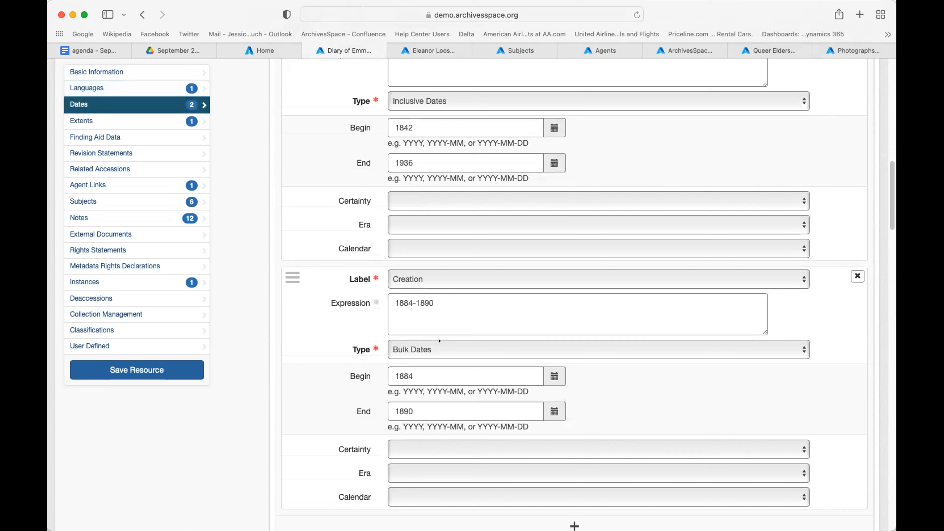
scroll(438, 340, down, 1)
scroll(438, 340, down, 1)
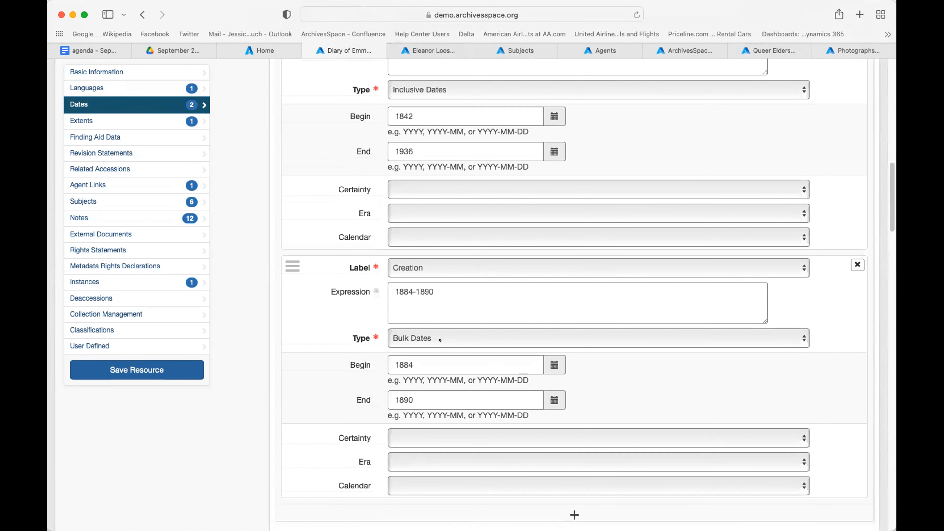
scroll(439, 340, down, 5)
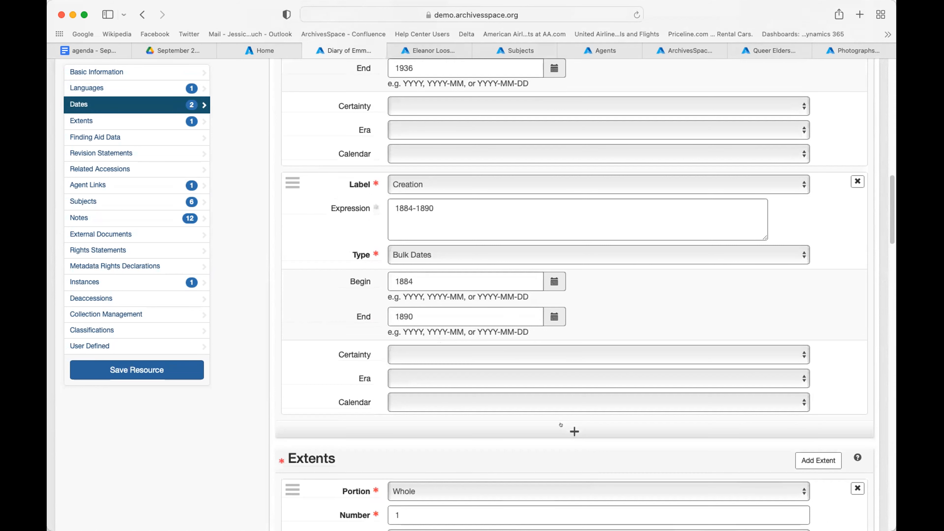
Step: Add a date entry, then delete the empty second Creation date, keeping 1884–1890 bulk dates
click(566, 428)
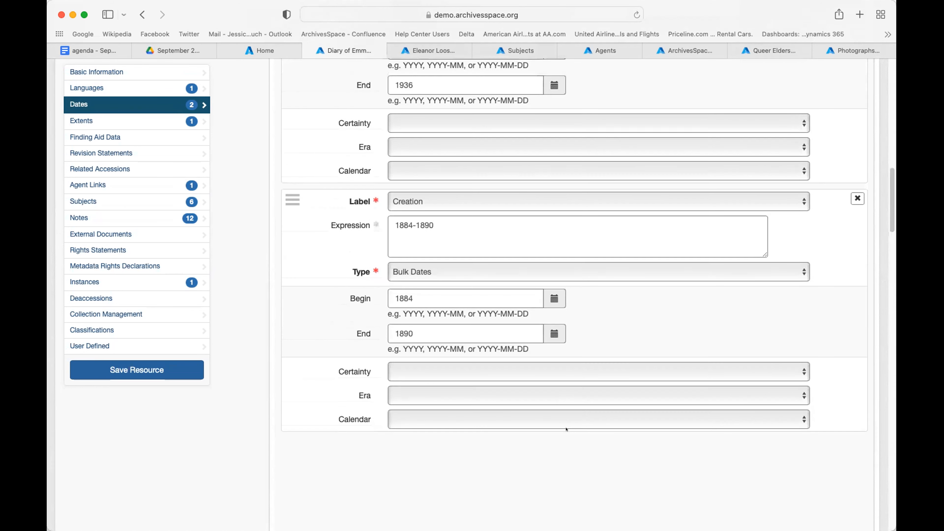
scroll(565, 423, down, 5)
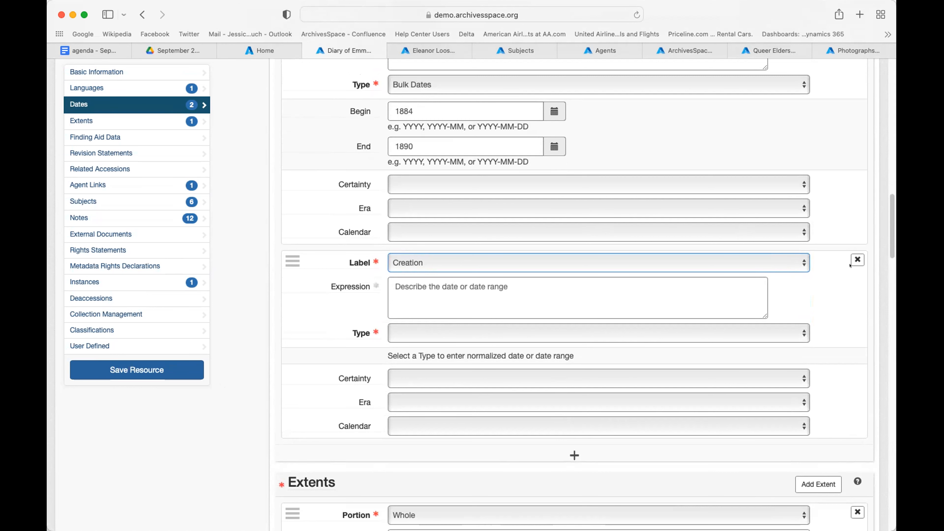
click(857, 260)
click(849, 261)
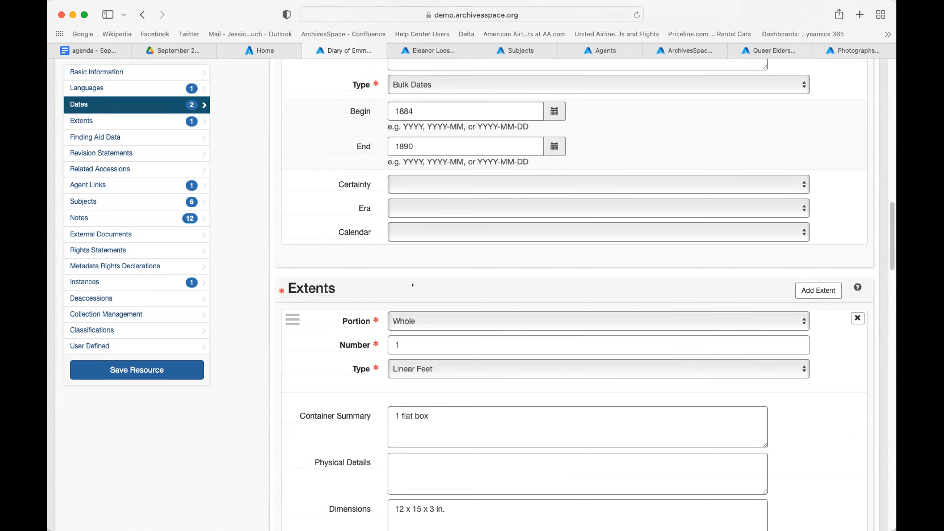
scroll(412, 285, down, 5)
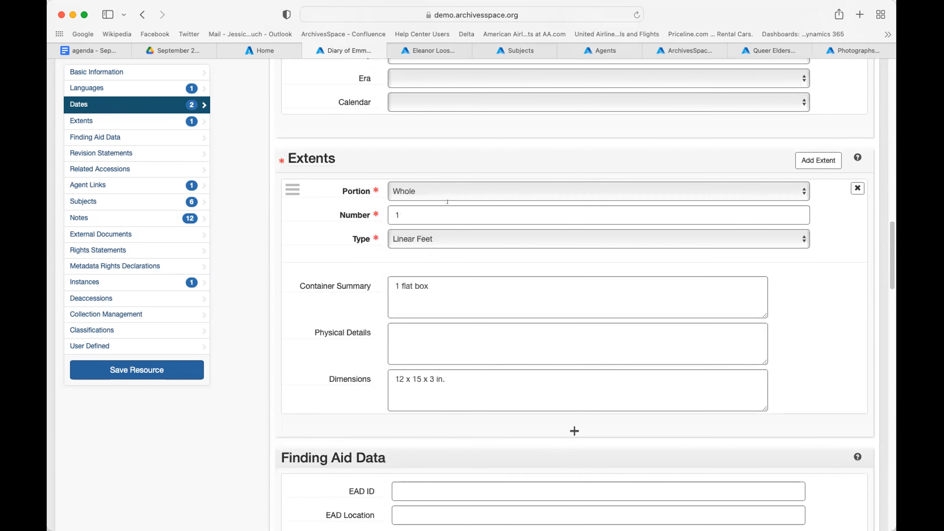
scroll(430, 267, down, 3)
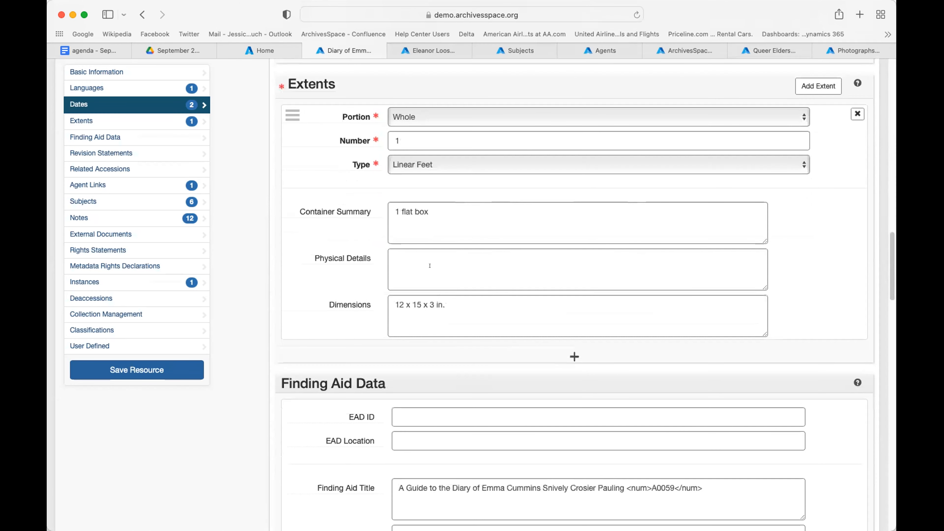
scroll(430, 265, down, 3)
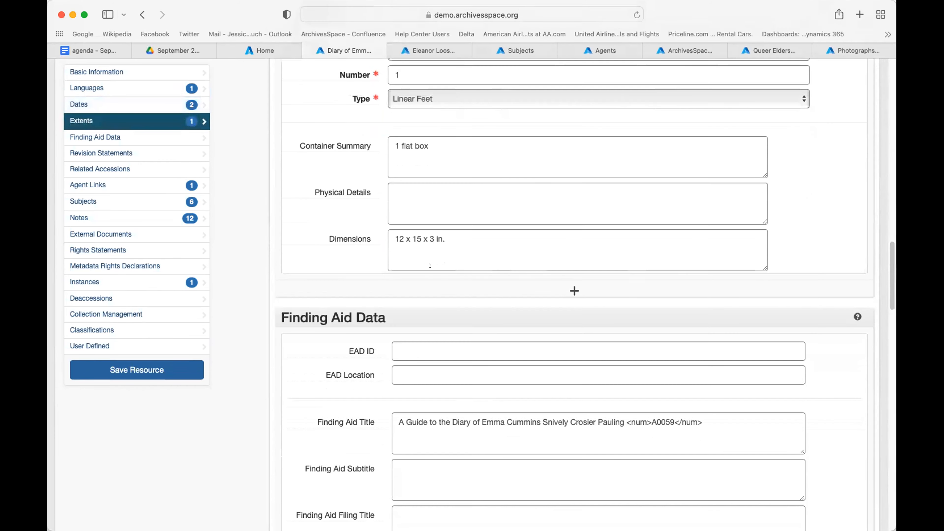
scroll(430, 265, down, 8)
scroll(430, 266, down, 1)
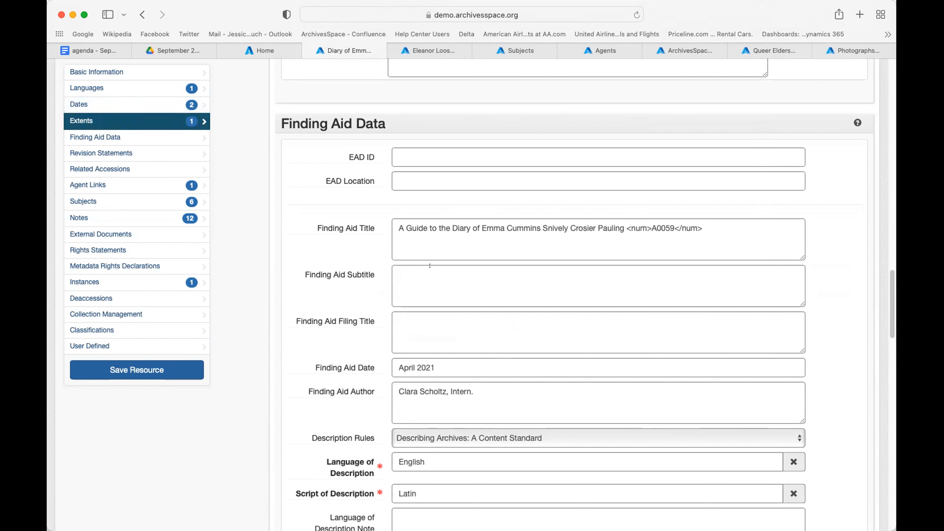
Step: Scroll through the finding aid data (April 2021) and the Creator agent link
scroll(429, 266, down, 2)
scroll(411, 238, up, 5)
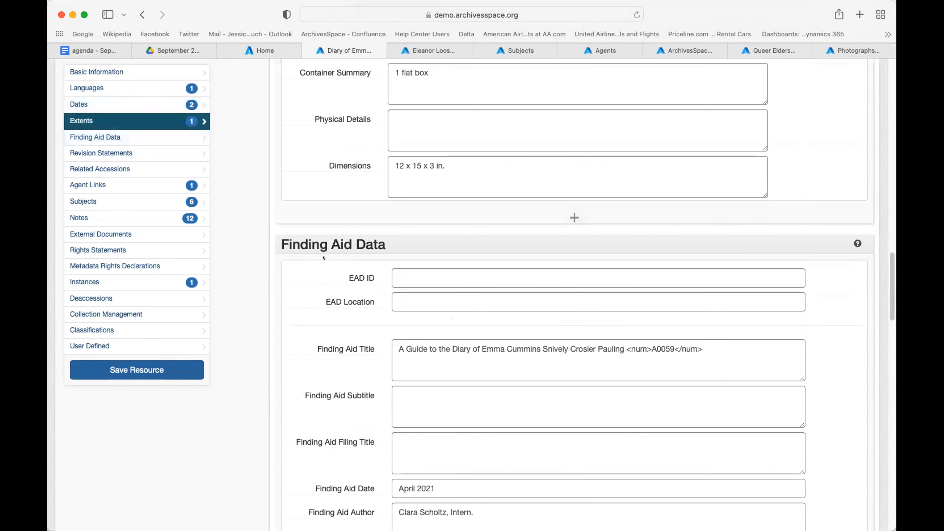
scroll(372, 260, down, 12)
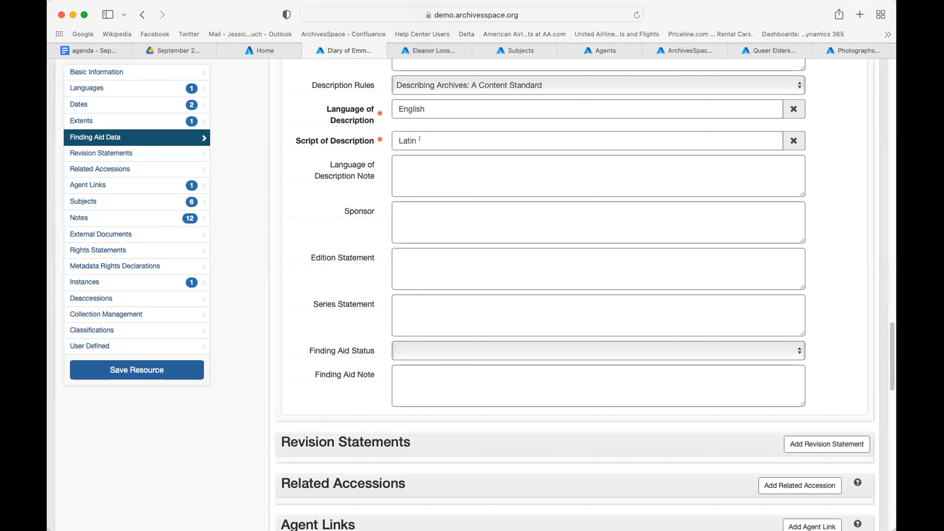
scroll(419, 192, down, 3)
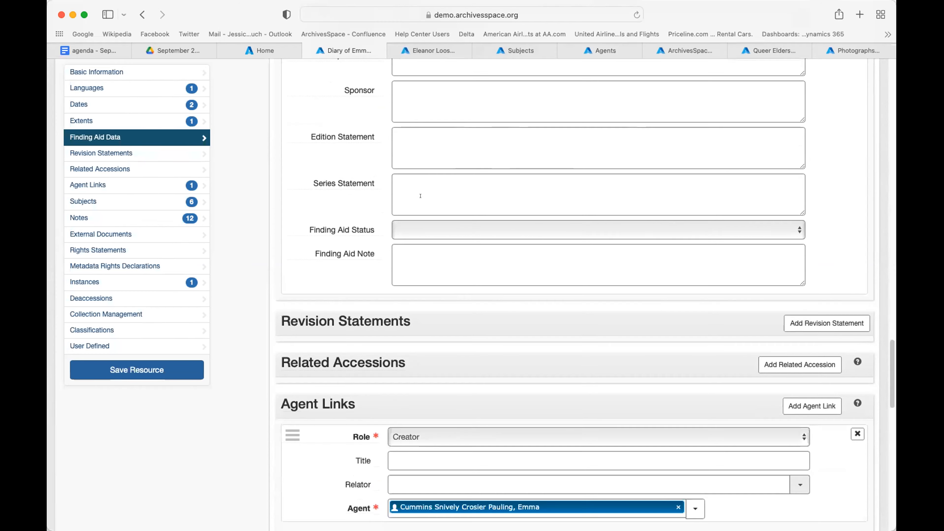
scroll(421, 196, down, 2)
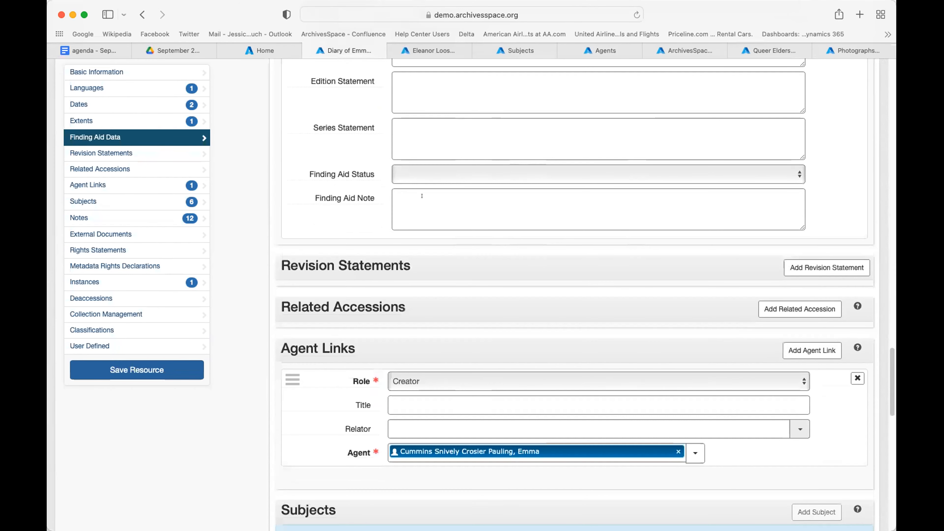
scroll(422, 196, up, 5)
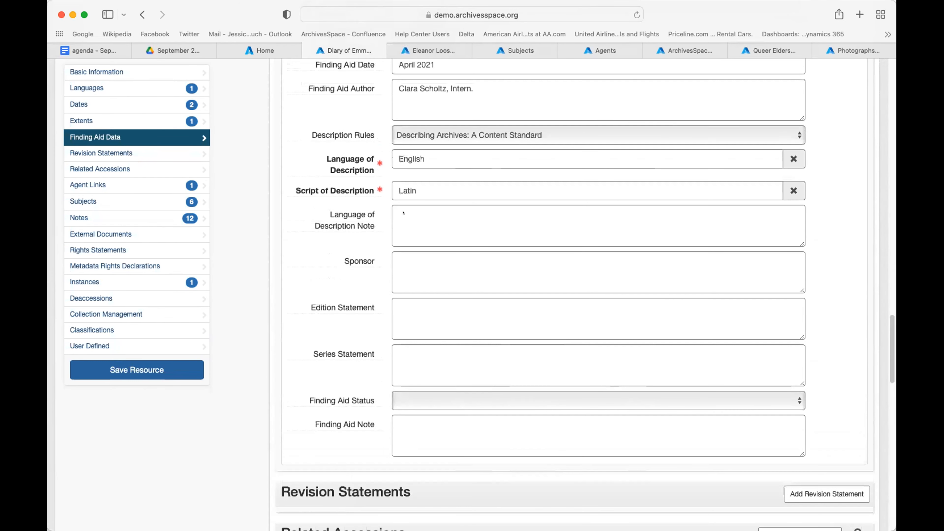
scroll(385, 231, down, 5)
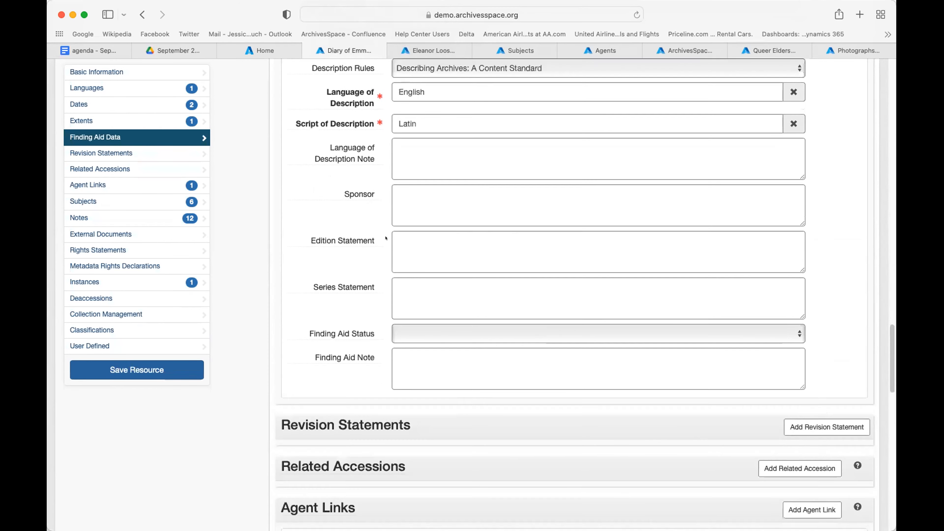
scroll(385, 238, down, 2)
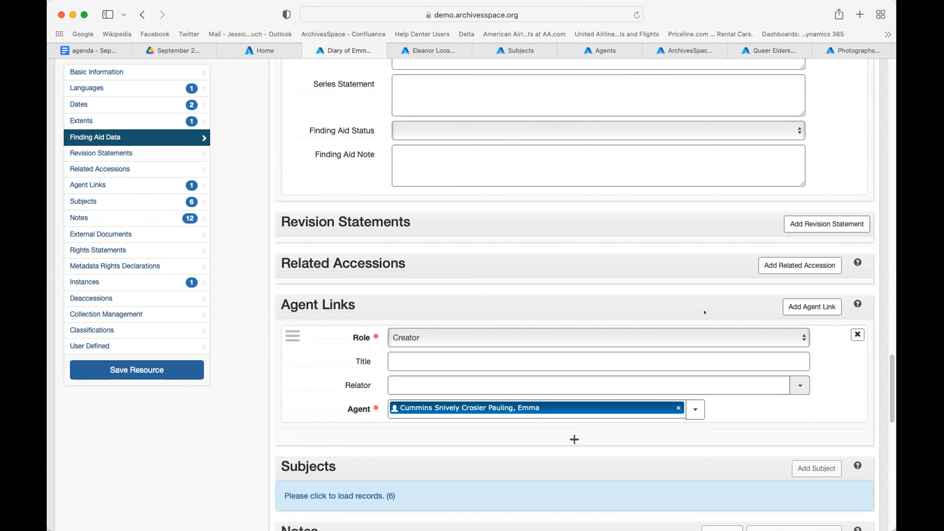
scroll(386, 323, up, 12)
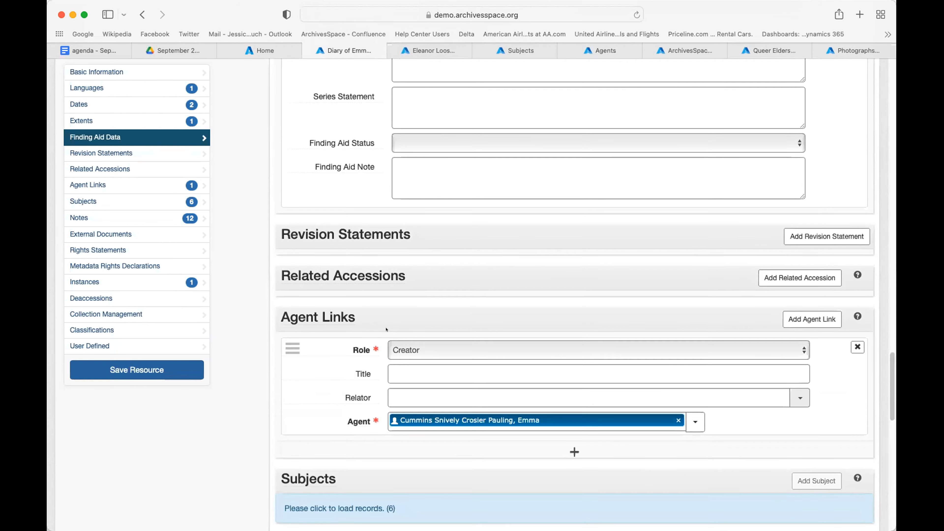
scroll(386, 324, up, 20)
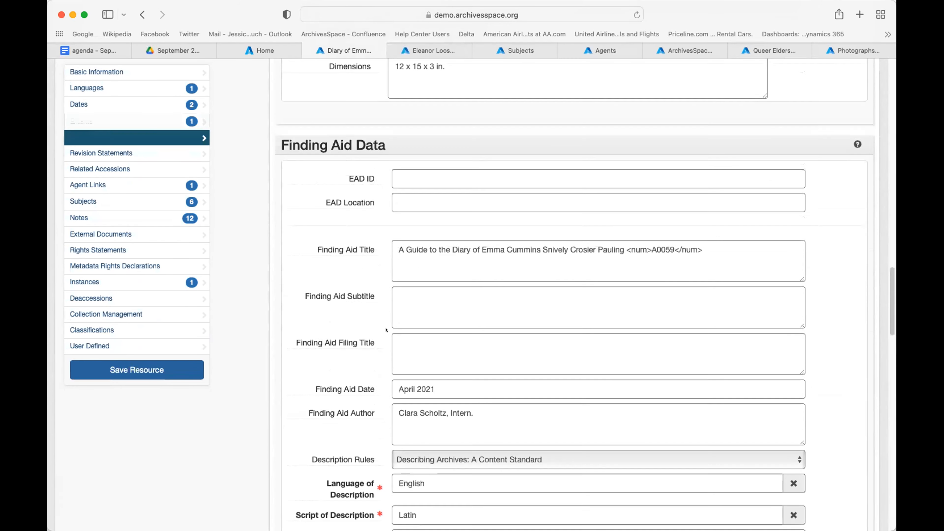
scroll(387, 329, up, 15)
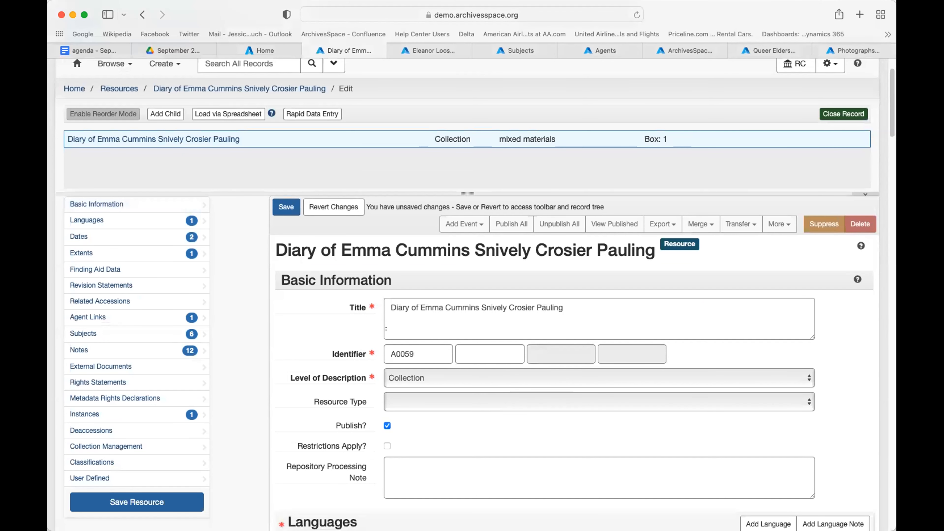
scroll(387, 330, down, 2)
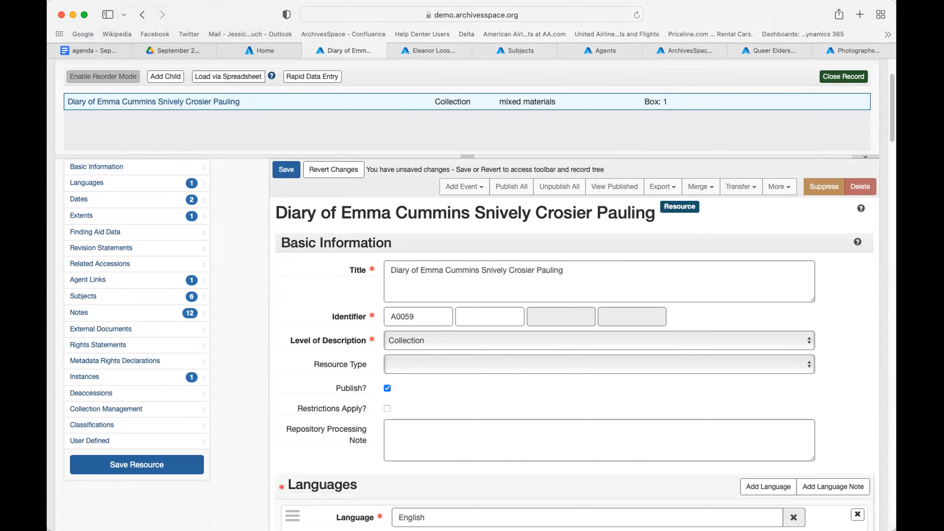
click(860, 77)
scroll(401, 141, down, 10)
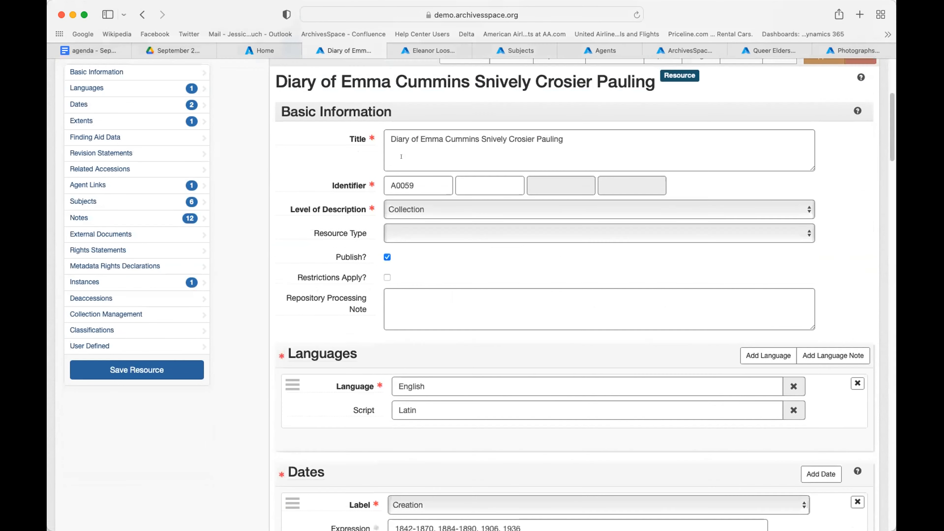
scroll(402, 156, up, 12)
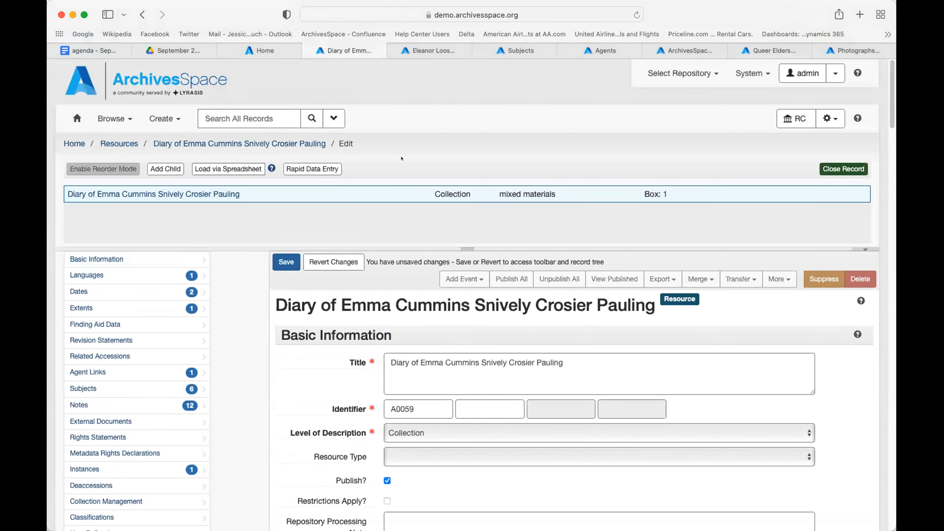
scroll(402, 158, down, 3)
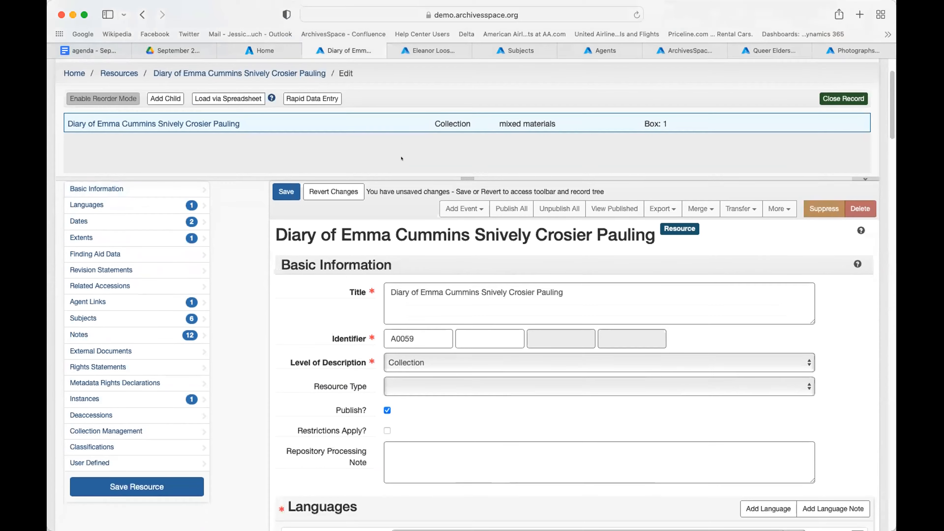
scroll(401, 158, down, 3)
scroll(401, 156, down, 10)
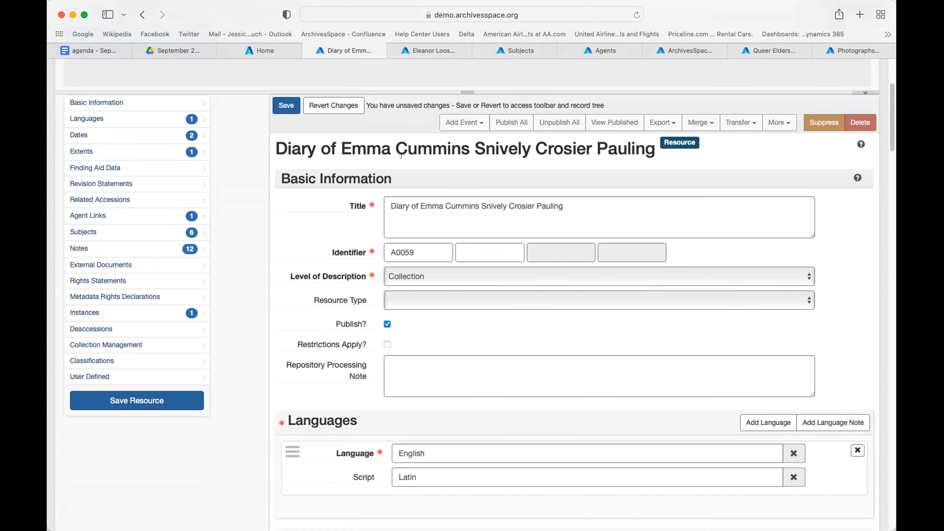
scroll(401, 157, down, 8)
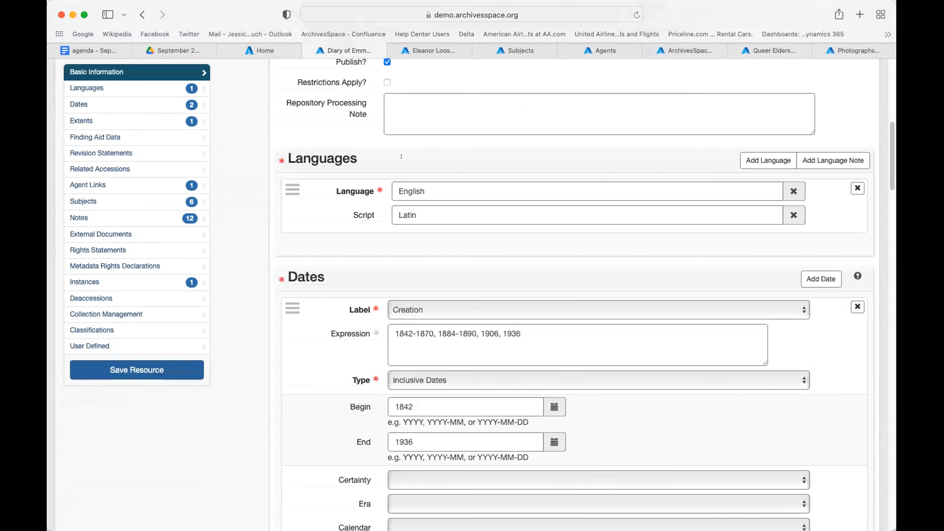
scroll(402, 158, down, 16)
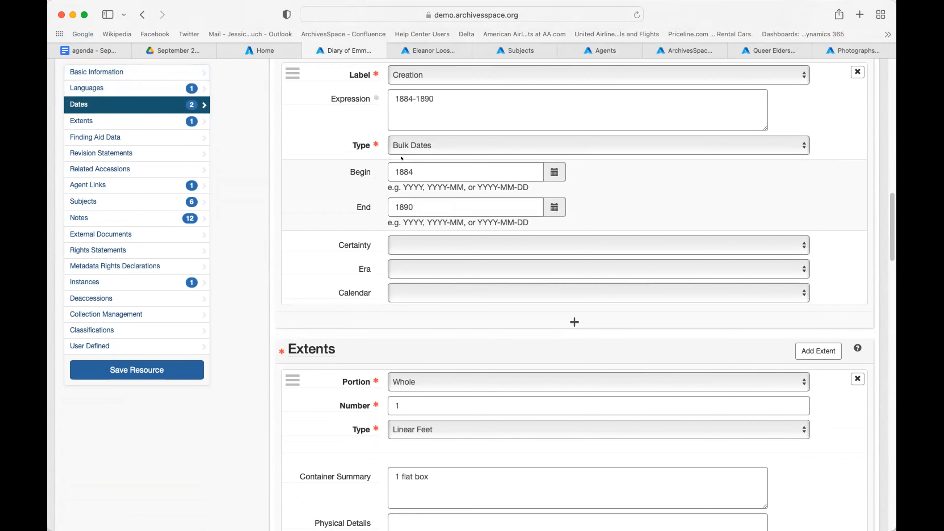
scroll(404, 193, down, 3)
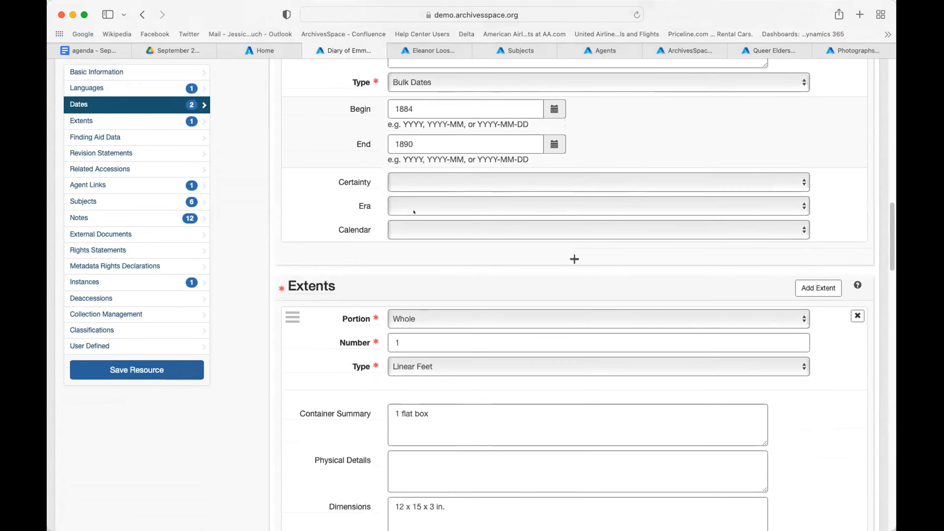
scroll(413, 212, down, 3)
scroll(414, 212, down, 1)
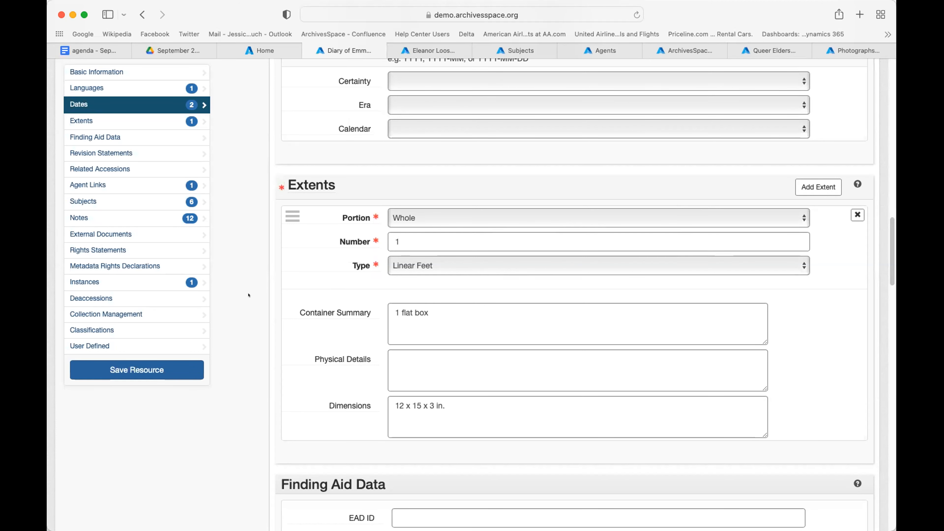
Step: Scroll past Finding Aid Data, Agent Links, Subjects and Notes to the Box 1 mixed materials instance
scroll(259, 347, down, 5)
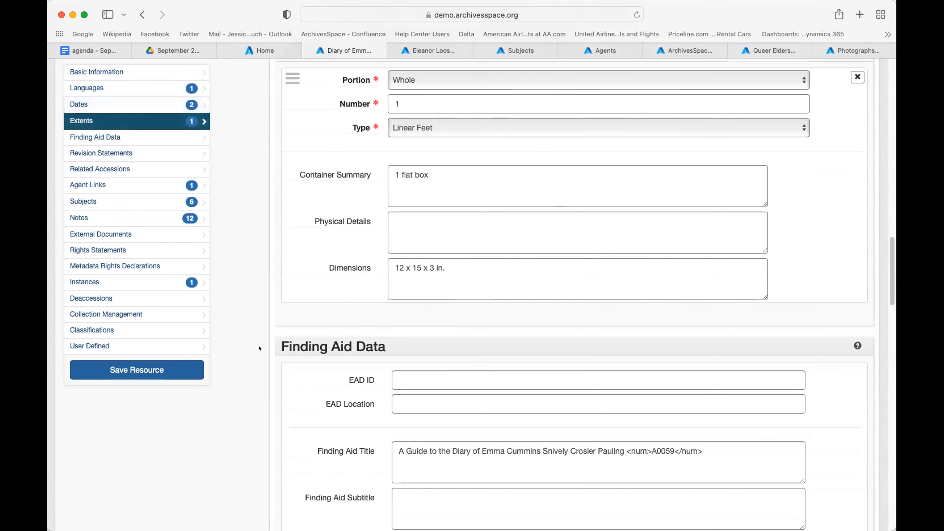
scroll(259, 347, down, 20)
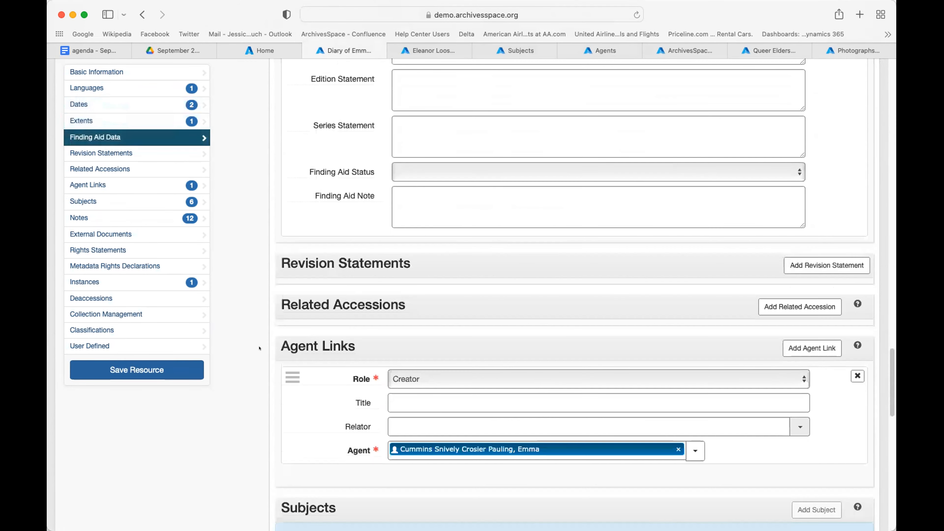
scroll(326, 349, down, 12)
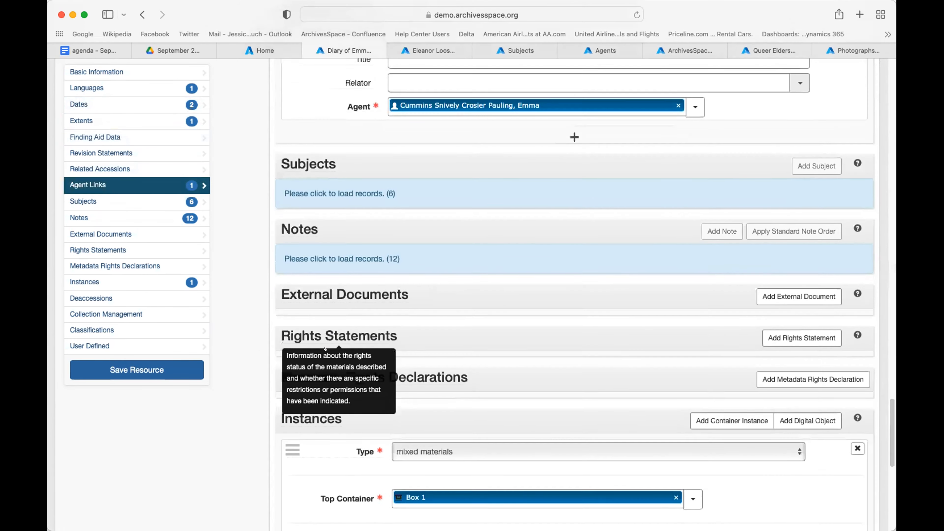
scroll(325, 349, down, 3)
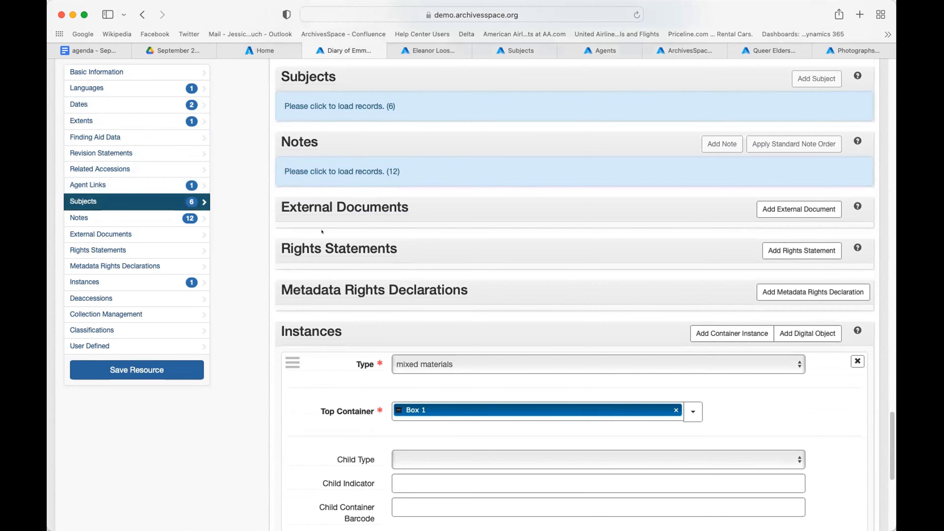
scroll(322, 232, down, 3)
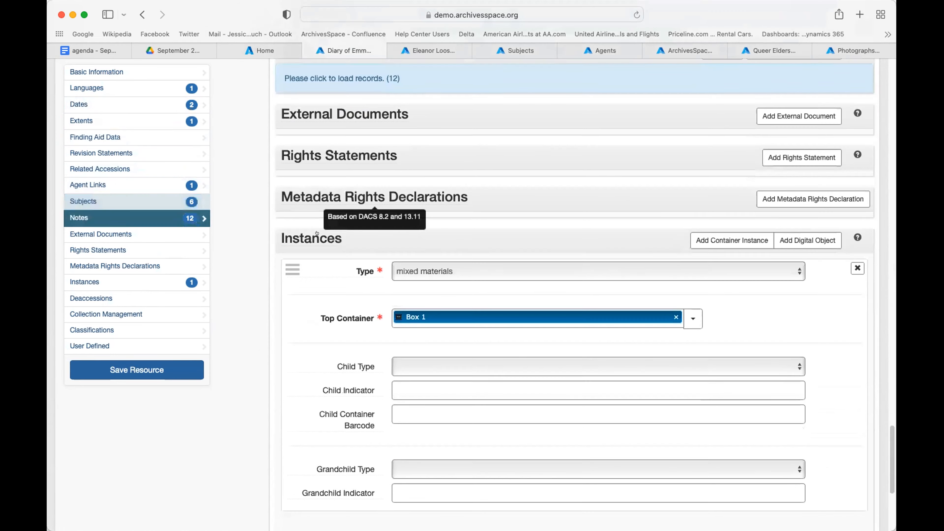
scroll(317, 233, down, 3)
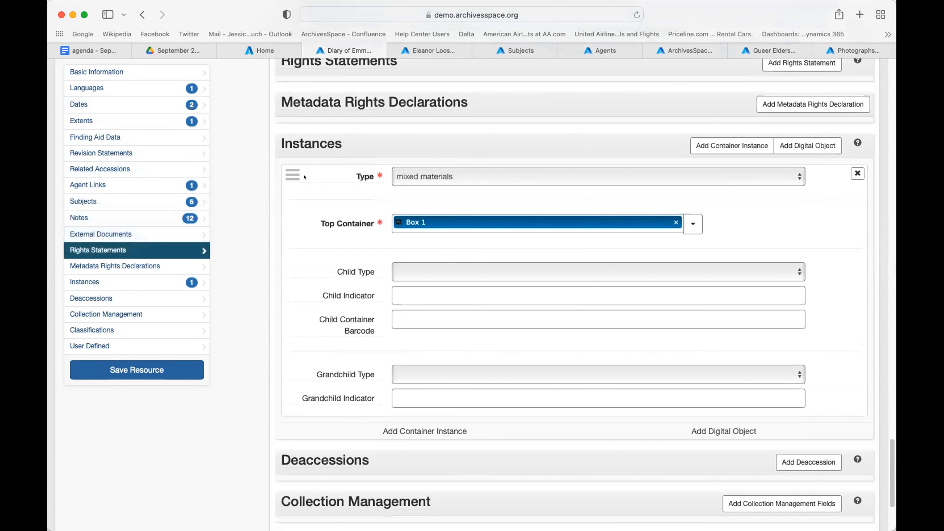
mouse_move(316, 143)
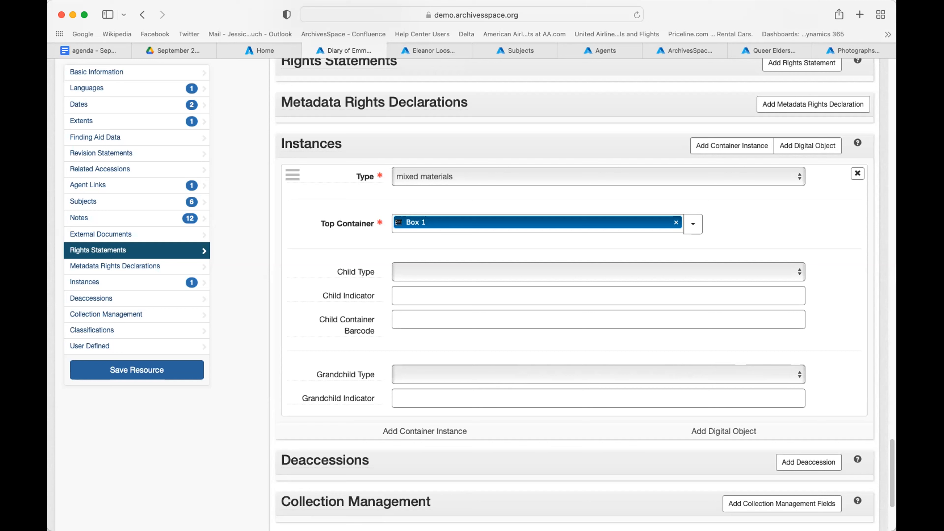
Step: Check the instance's Child and Grandchild container type lists, leaving both blank
click(401, 268)
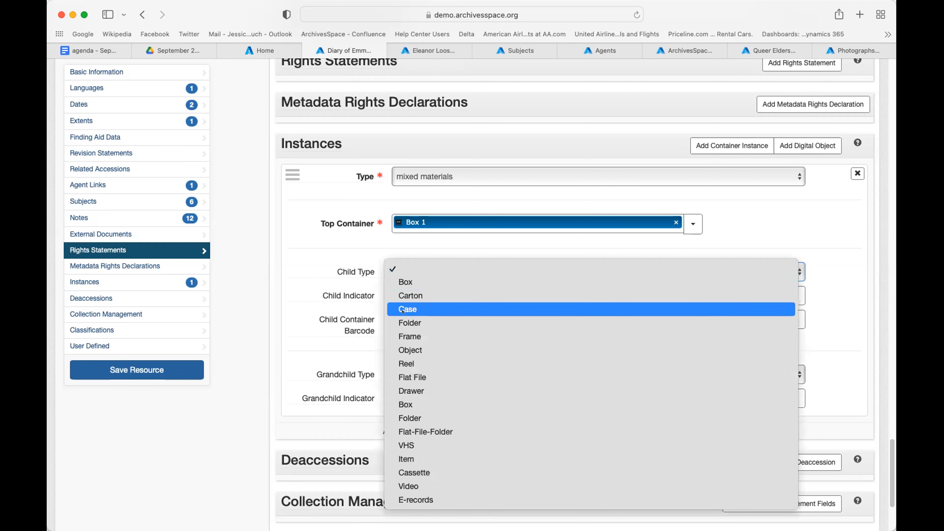
click(284, 329)
click(431, 373)
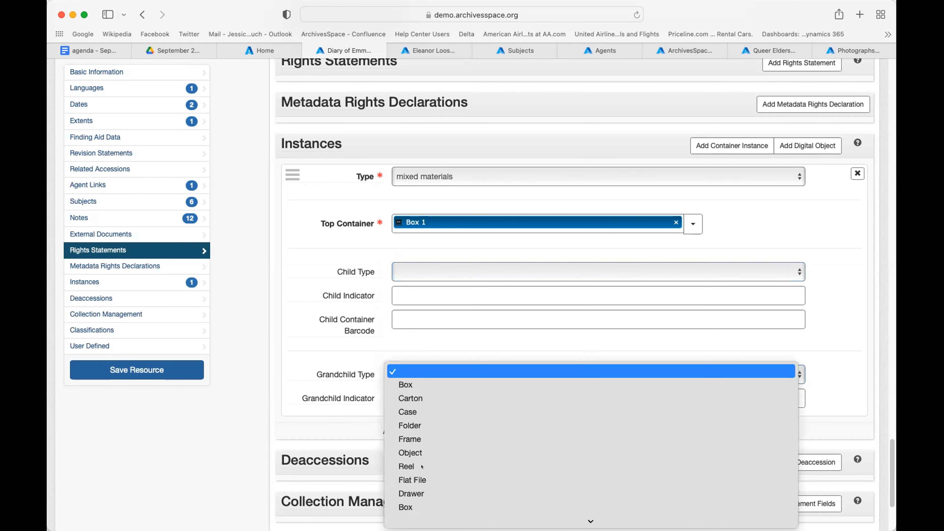
click(303, 322)
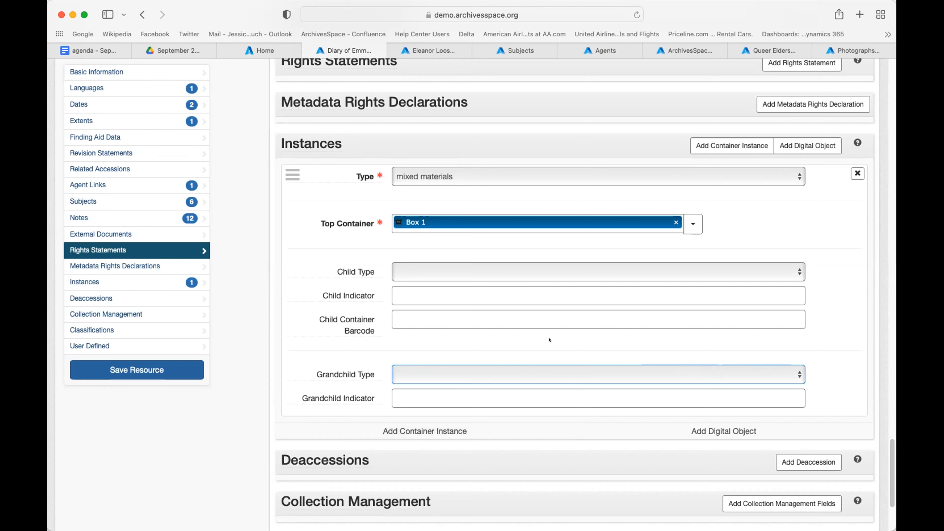
Step: Scroll back up to the diary record's Basic Information
scroll(549, 340, up, 1)
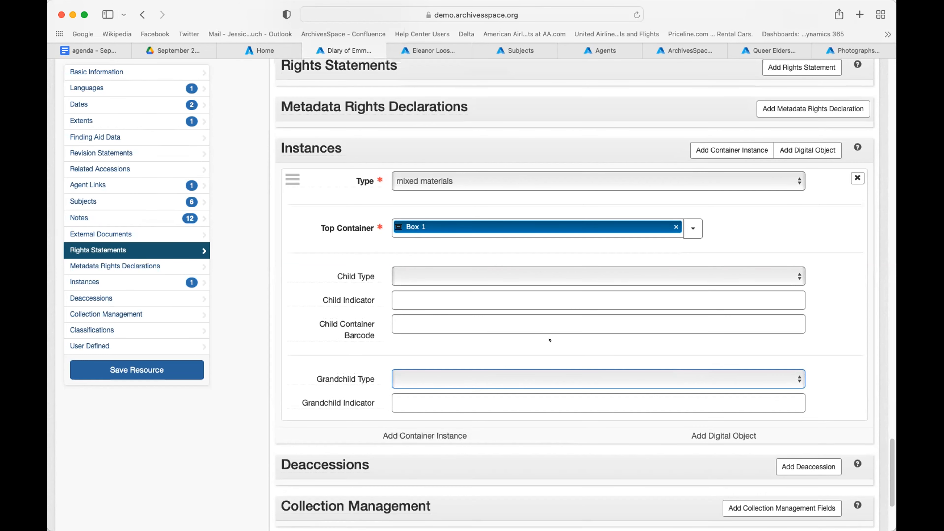
scroll(549, 339, up, 1)
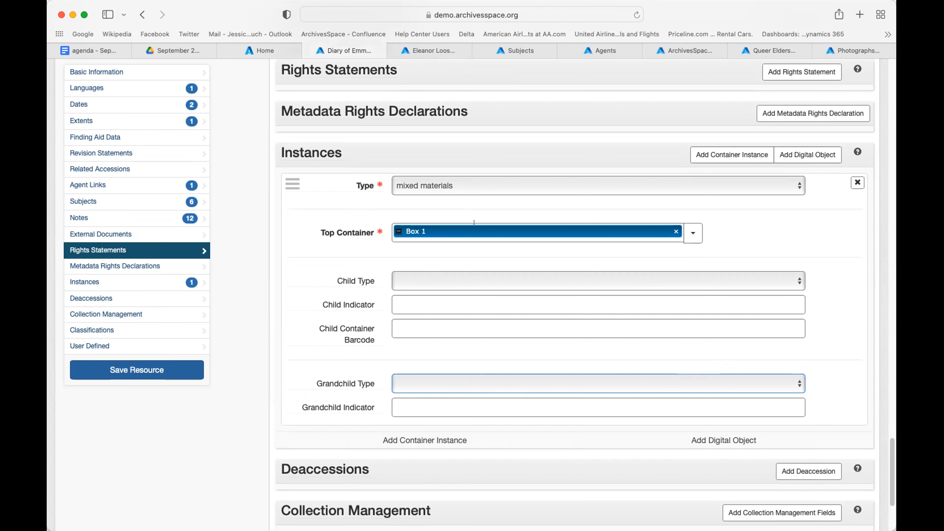
scroll(474, 223, up, 1)
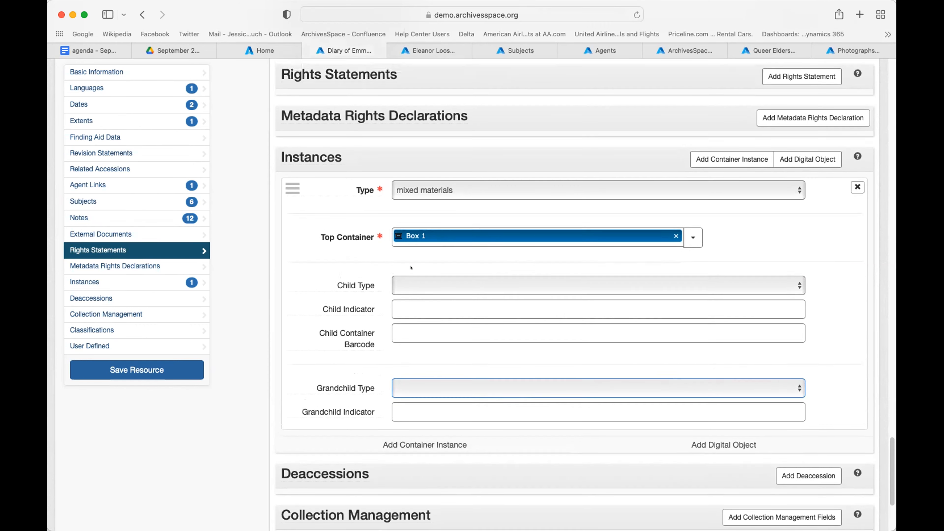
scroll(474, 413, up, 15)
scroll(411, 264, up, 10)
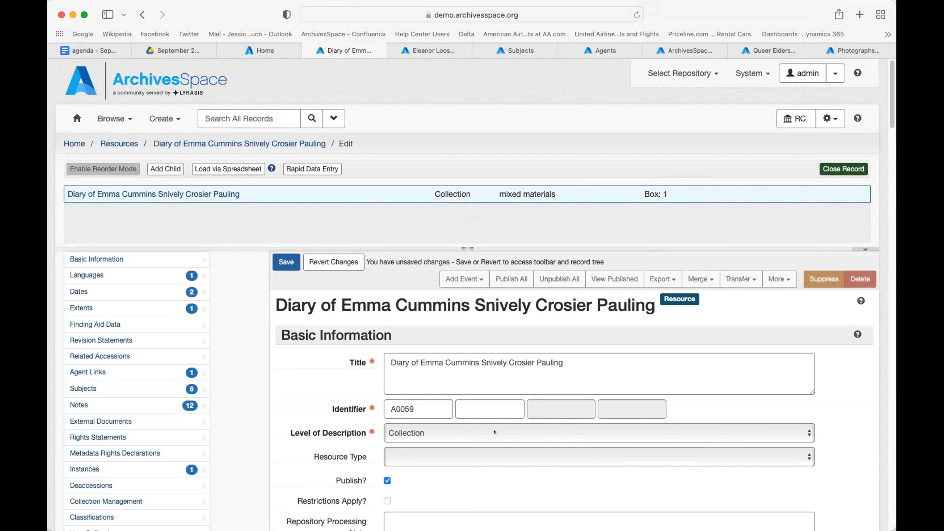
Step: Scroll the diary's Basic Information, then switch to the Eleanor Loos Boelte Quilt Collection record (A0053)
scroll(494, 431, down, 3)
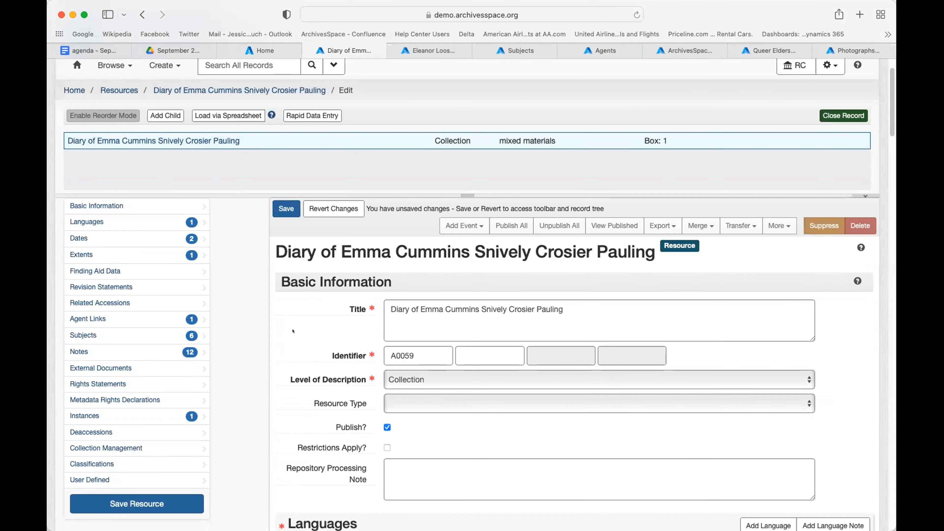
scroll(292, 331, down, 1)
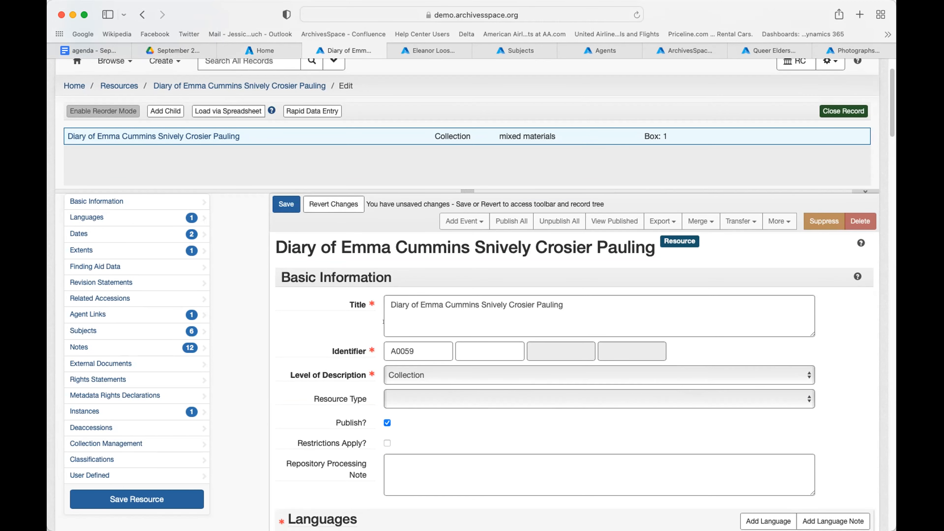
scroll(384, 321, down, 3)
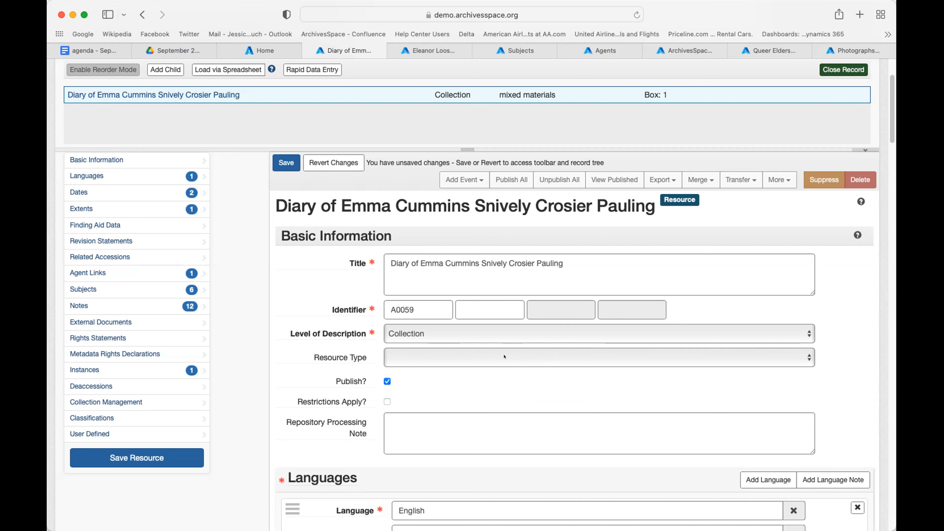
scroll(502, 393, down, 5)
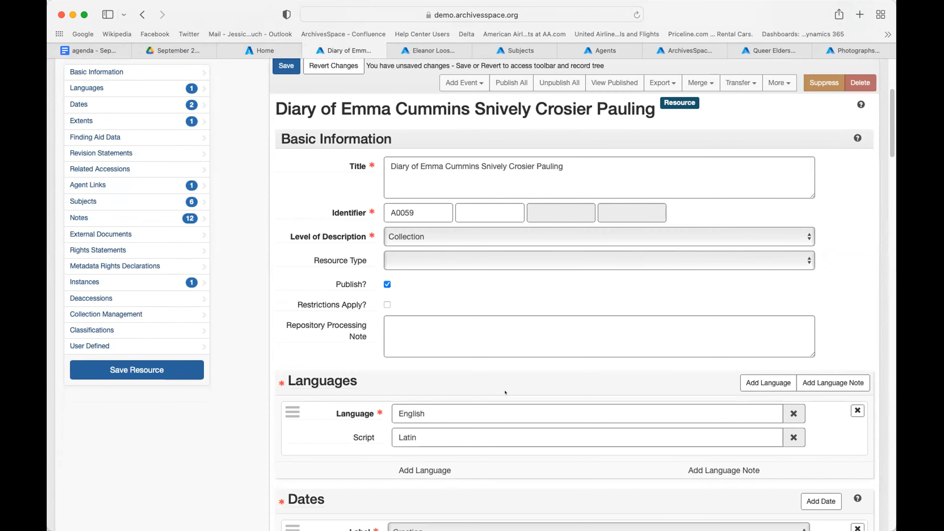
scroll(505, 392, up, 5)
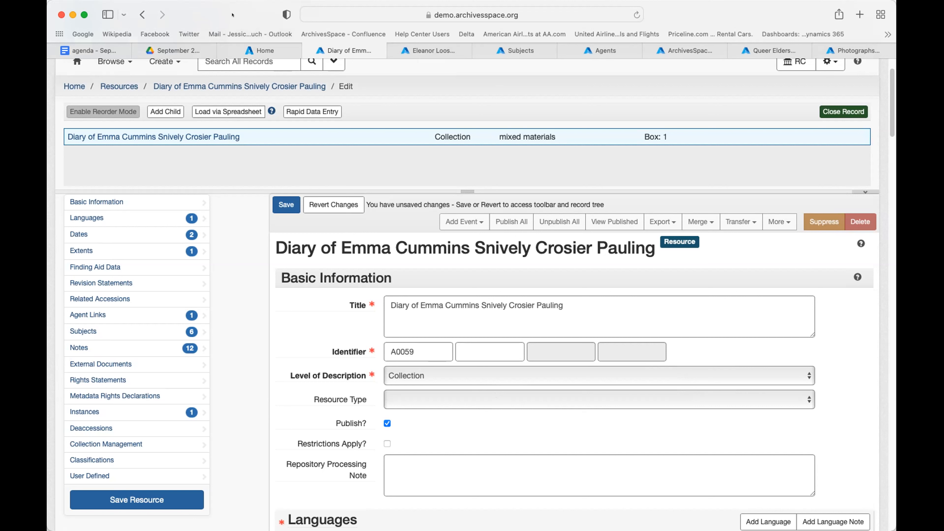
click(430, 50)
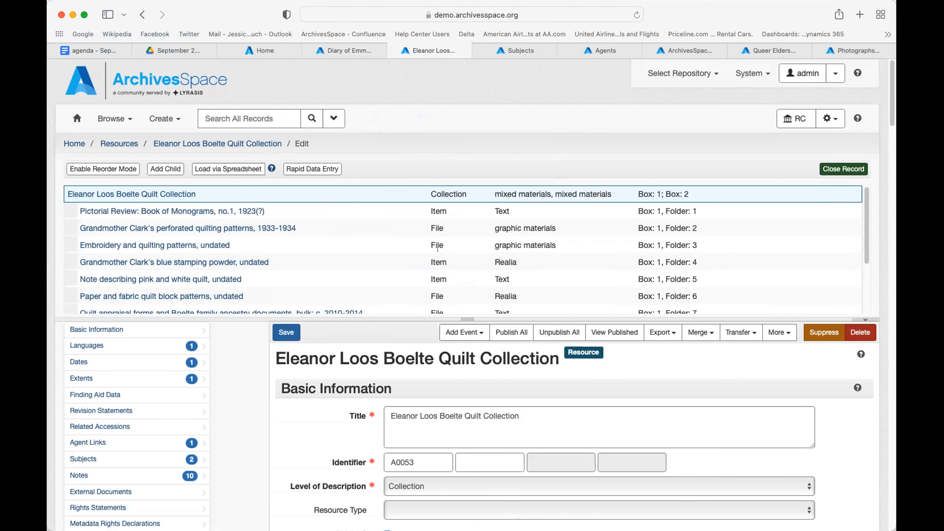
Step: Scroll the quilt collection's tree of Box 1 folders and Box 2 realia items
scroll(376, 302, down, 3)
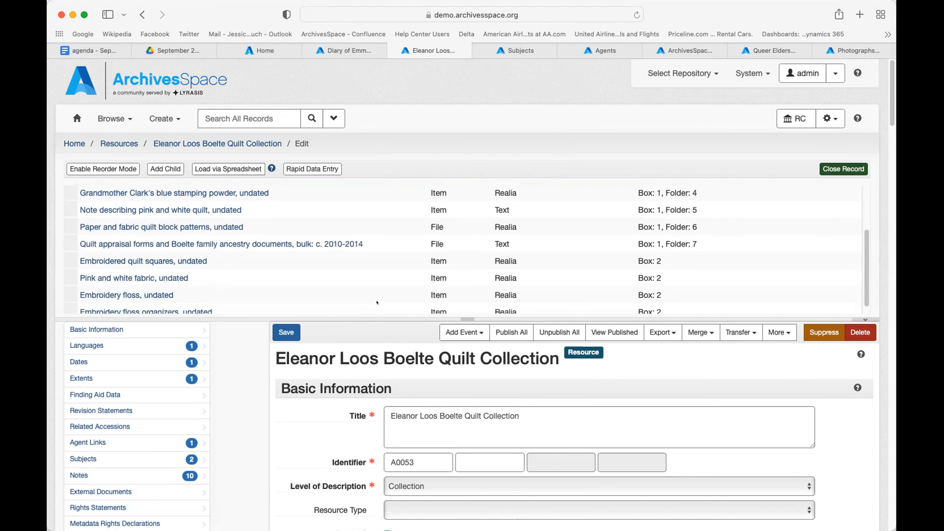
scroll(331, 413, down, 1)
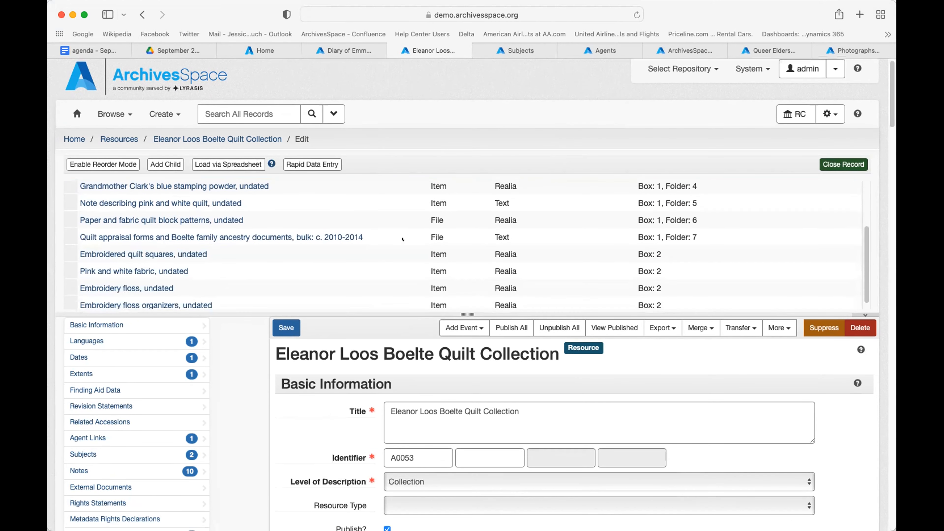
scroll(402, 239, up, 5)
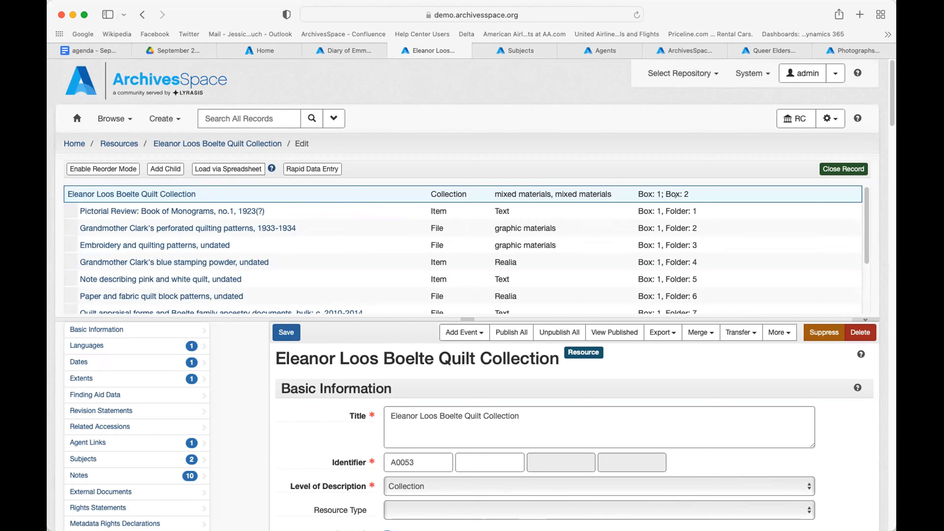
scroll(612, 260, down, 5)
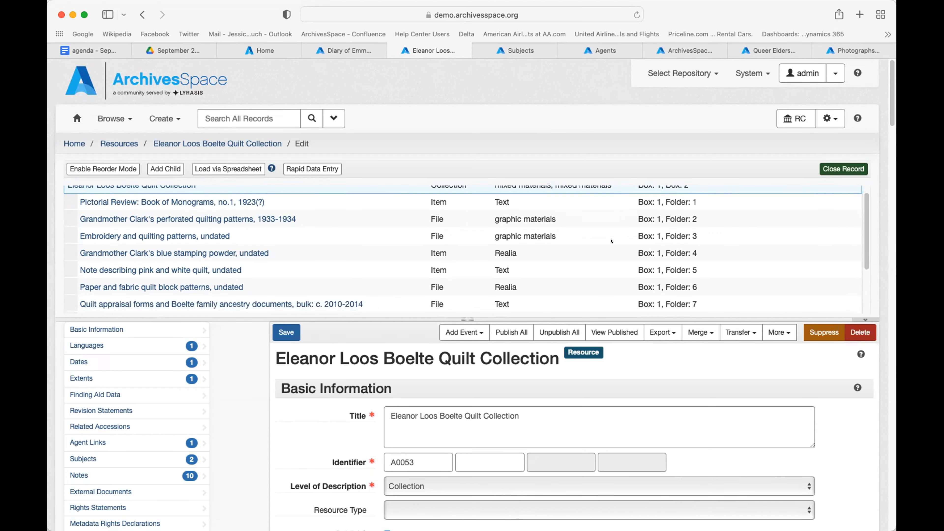
scroll(611, 241, down, 2)
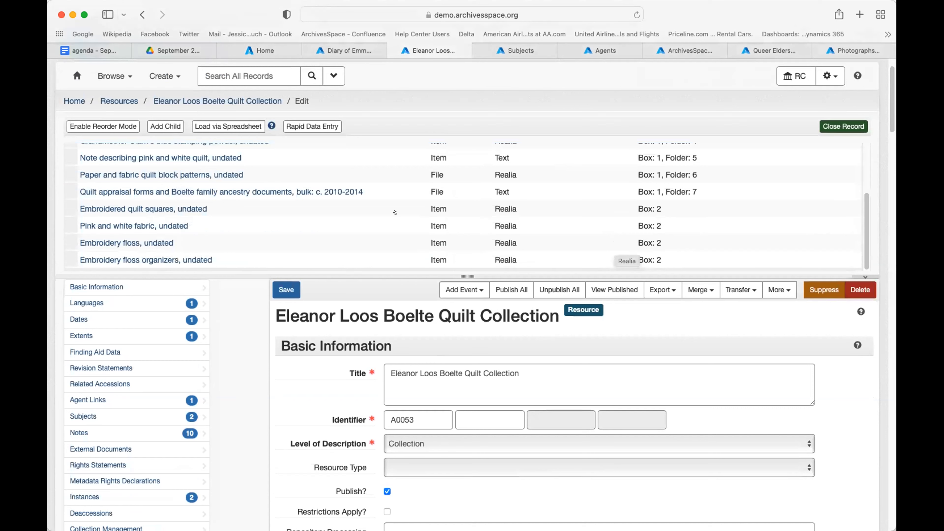
scroll(222, 180, up, 3)
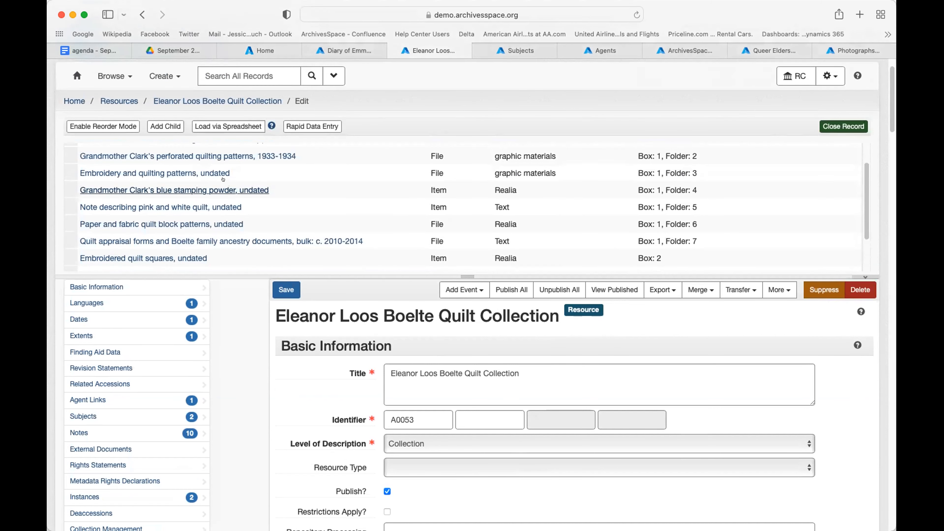
Step: Open 'Embroidery and quilting patterns, undated' (Box 1, Folder 3) and review its File form
click(165, 175)
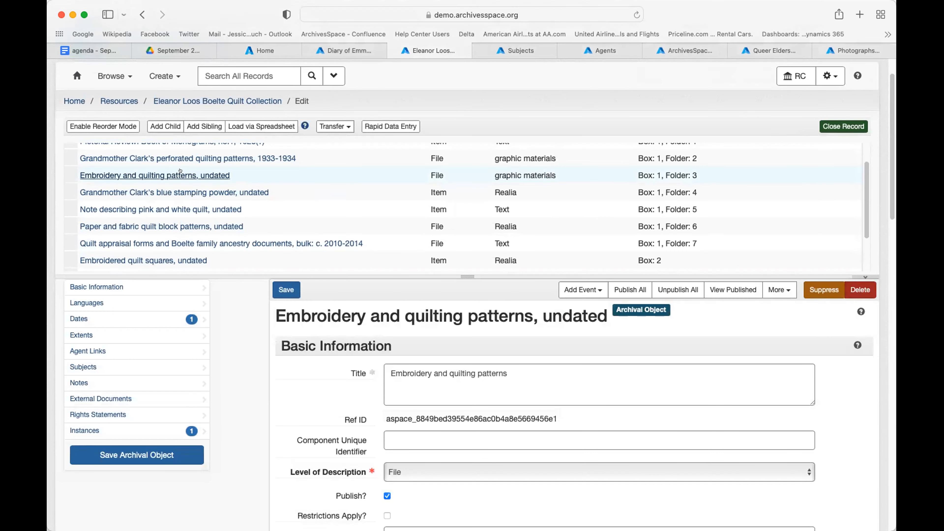
scroll(180, 172, up, 1)
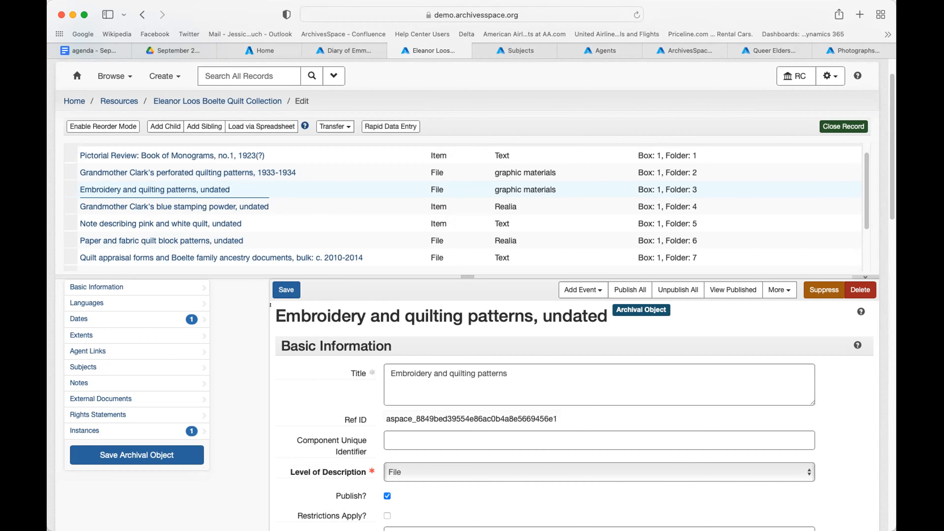
scroll(278, 420, down, 3)
scroll(278, 420, down, 8)
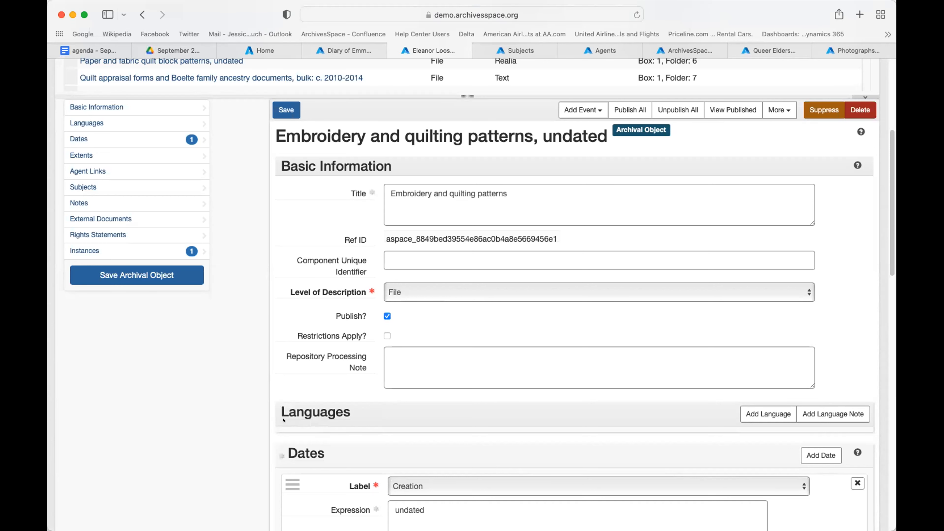
scroll(285, 420, down, 3)
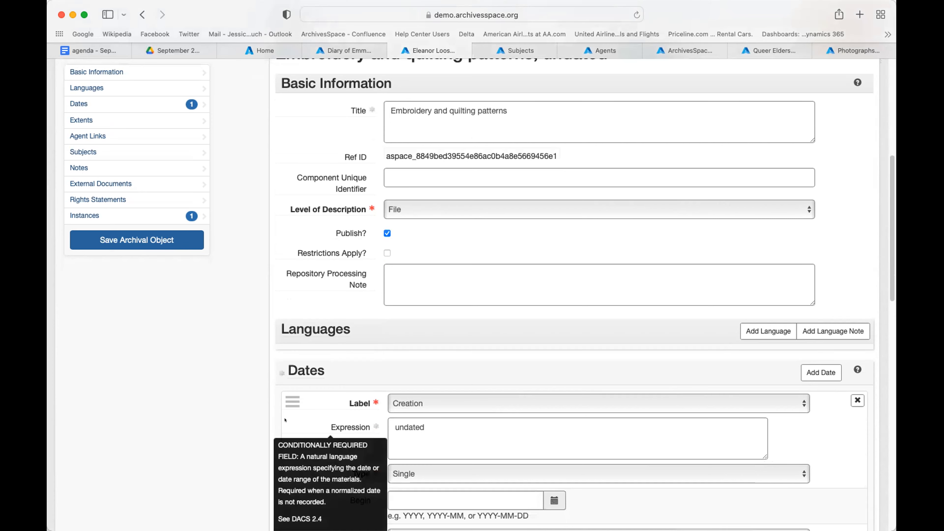
scroll(285, 420, up, 1)
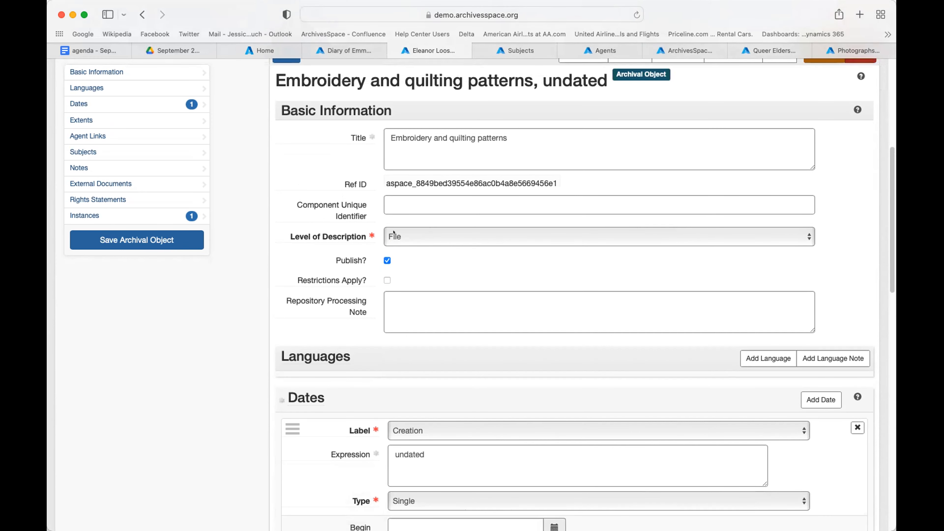
Step: Set the component's level of description to Series, leaving the change unsaved
click(386, 234)
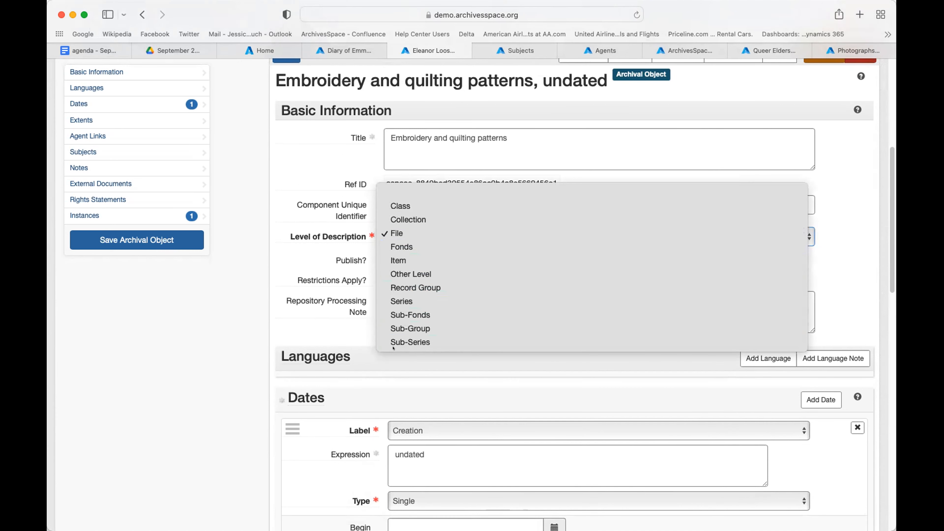
click(396, 301)
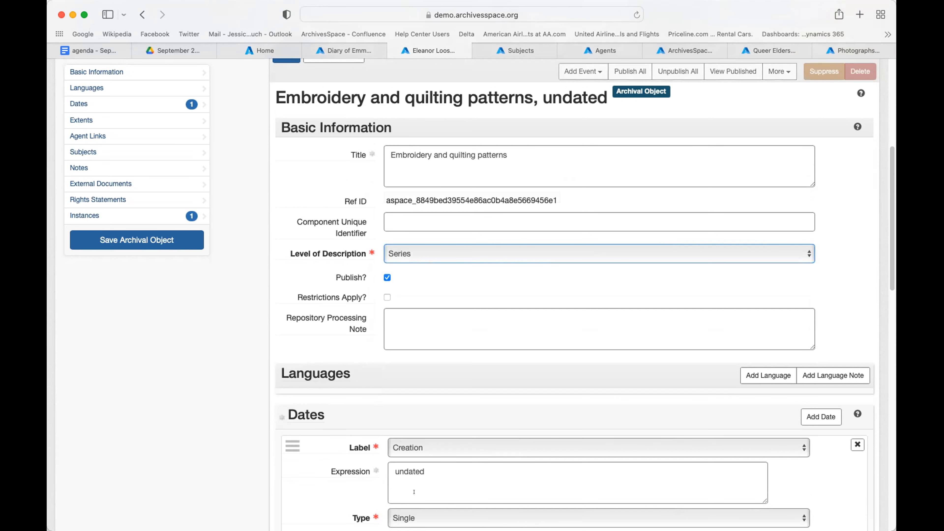
scroll(414, 492, down, 5)
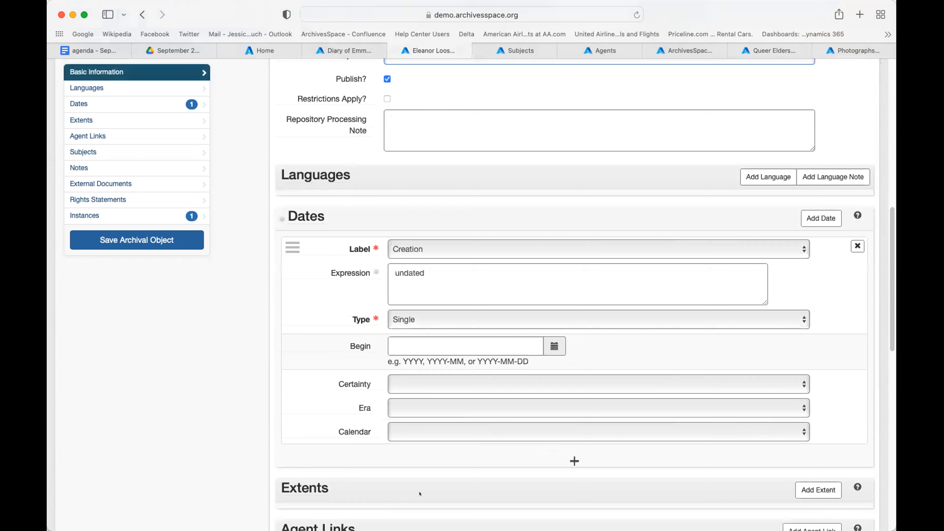
scroll(420, 493, up, 6)
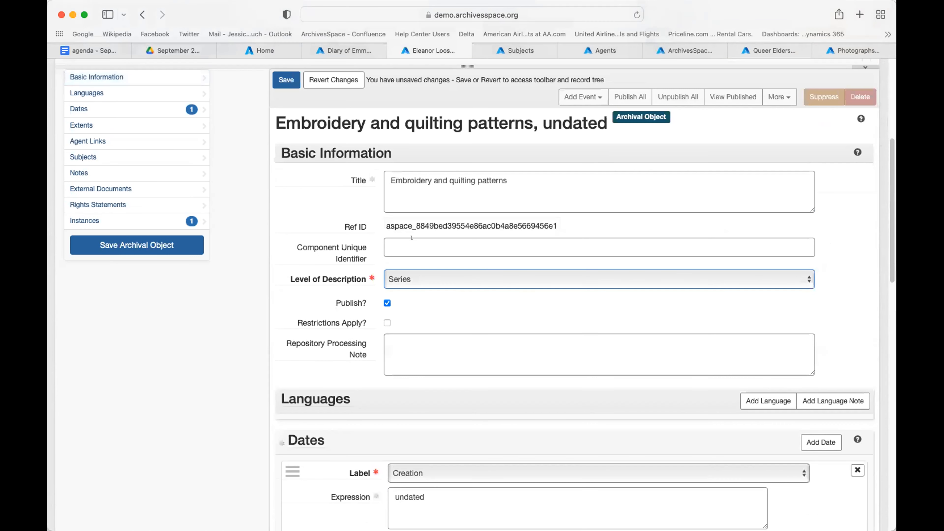
scroll(387, 476, down, 1)
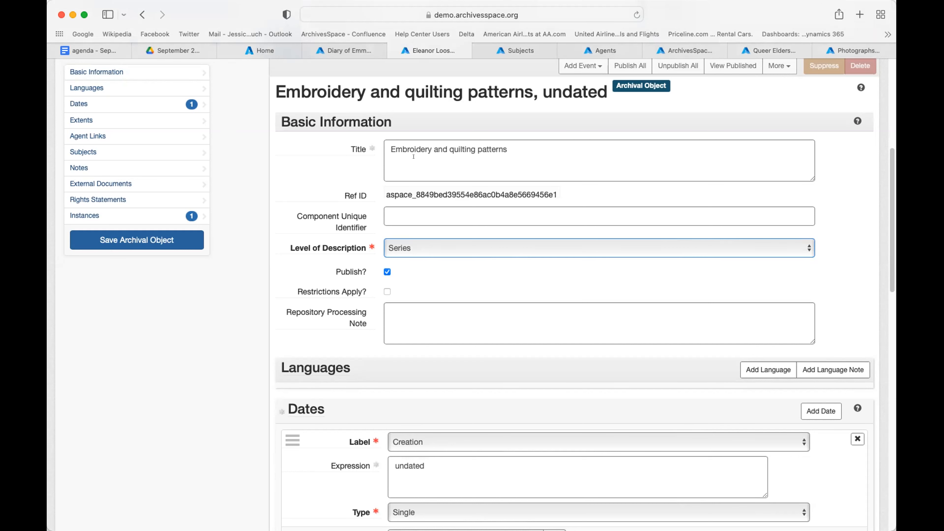
scroll(405, 348, up, 7)
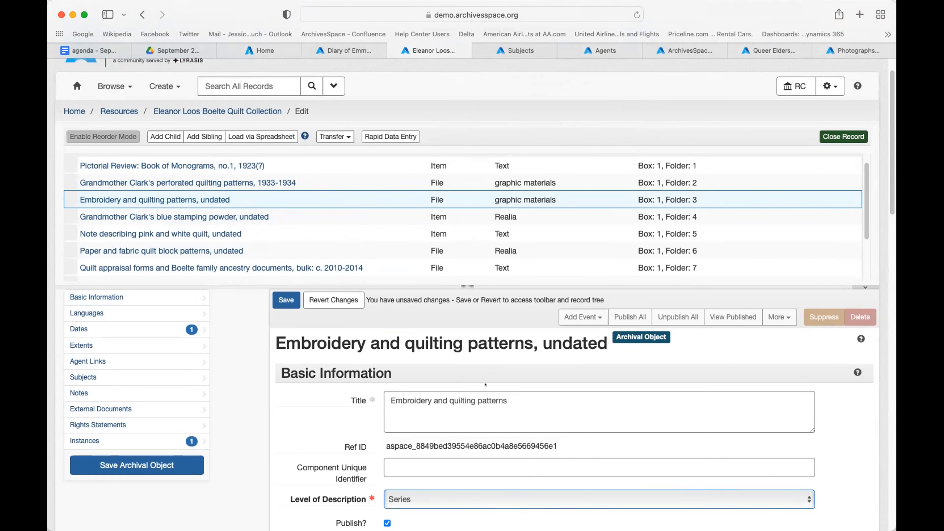
Step: Go to the Subjects list and start editing 'African American college students'
click(522, 51)
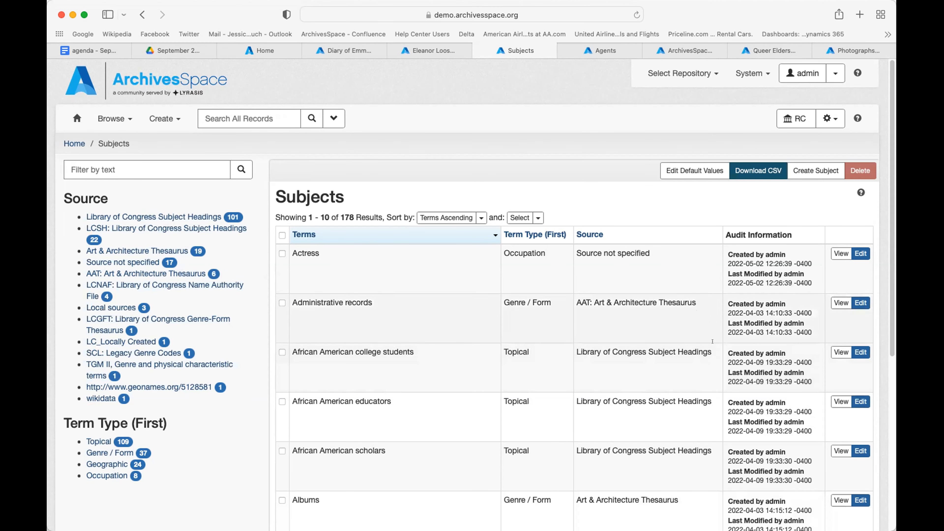
click(857, 351)
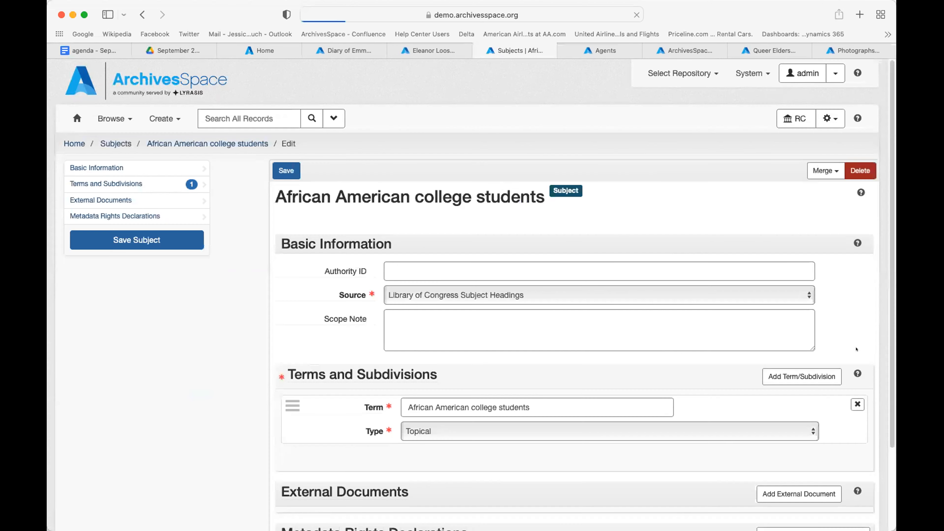
Step: Keep source Library of Congress Subject Headings and term type Topical, placing the cursor after the term
scroll(121, 296, down, 1)
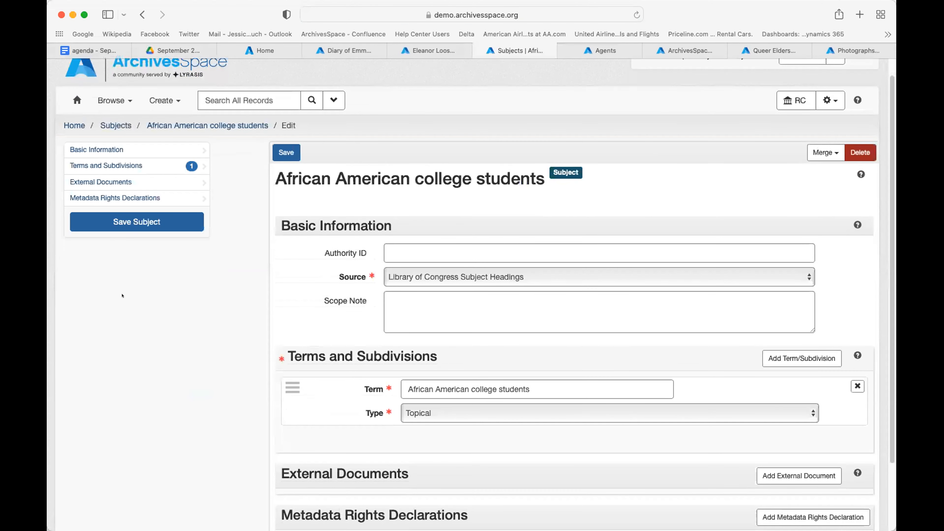
scroll(222, 305, down, 2)
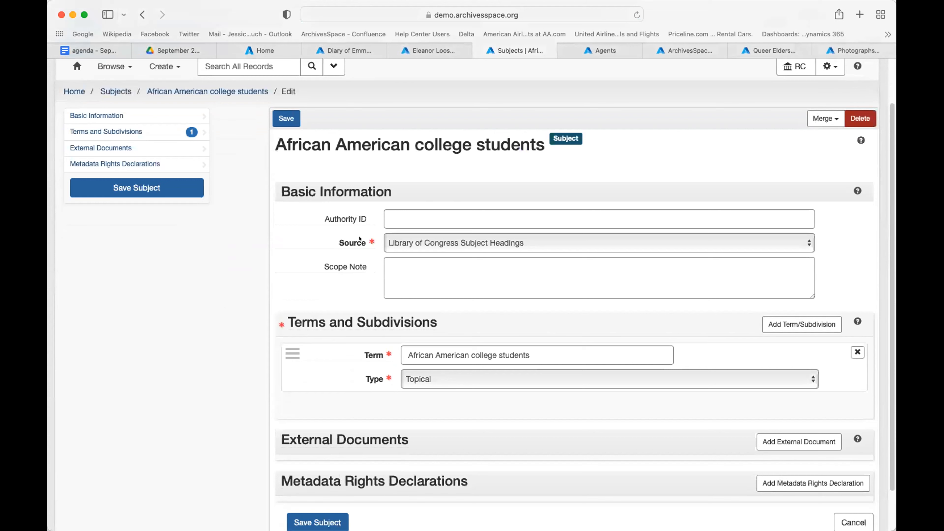
click(413, 239)
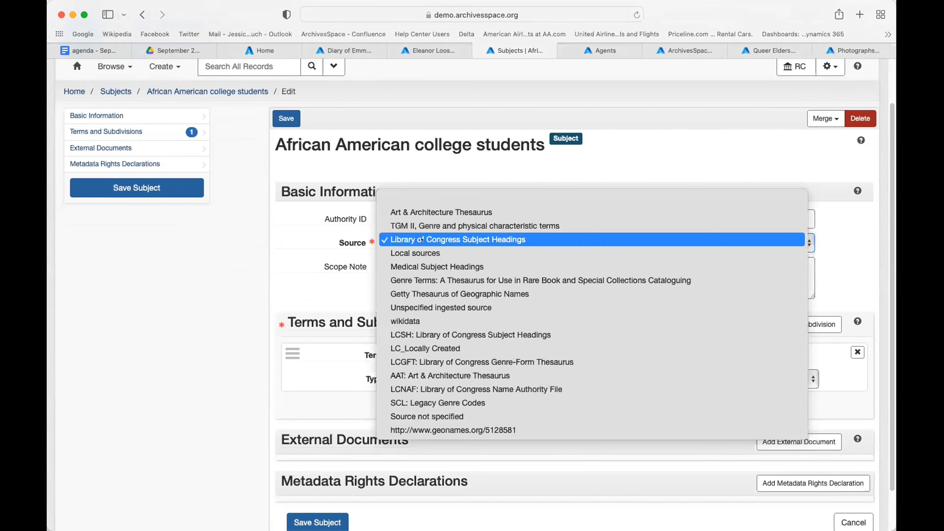
click(423, 239)
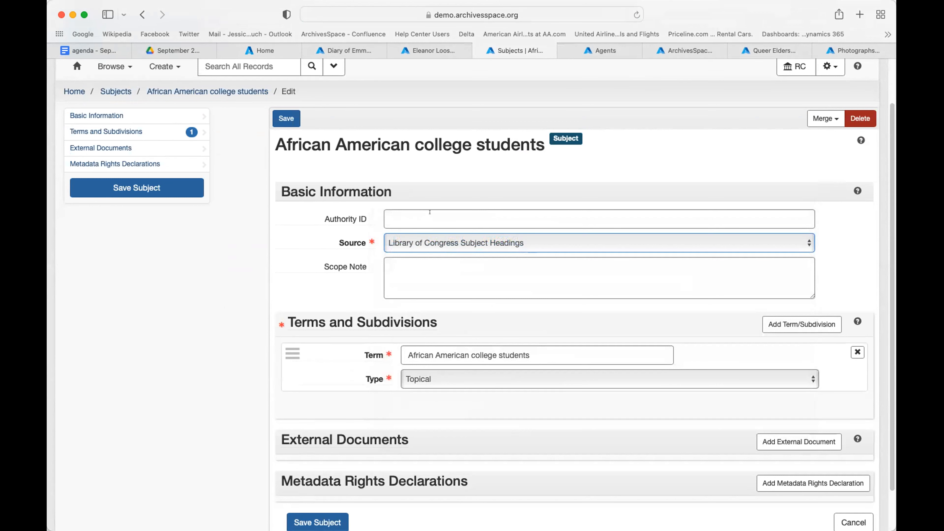
scroll(429, 211, down, 2)
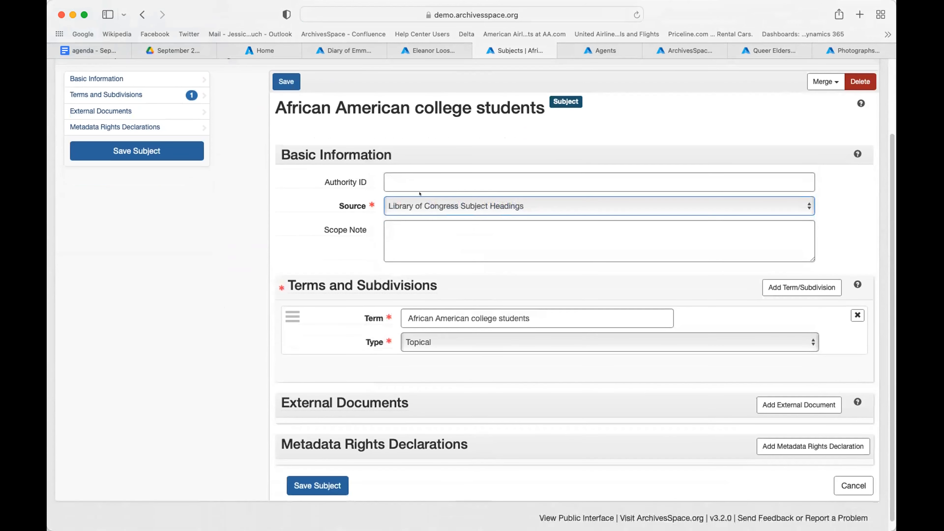
scroll(419, 194, down, 1)
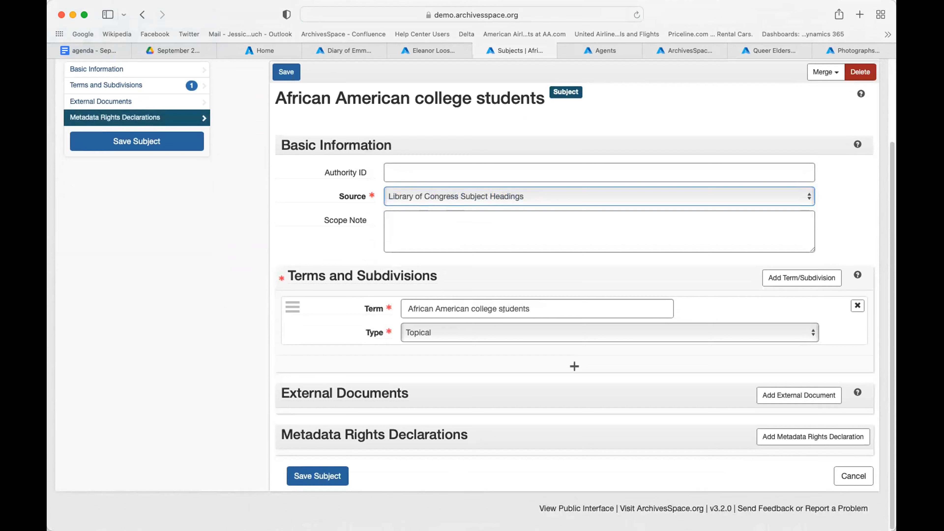
click(547, 306)
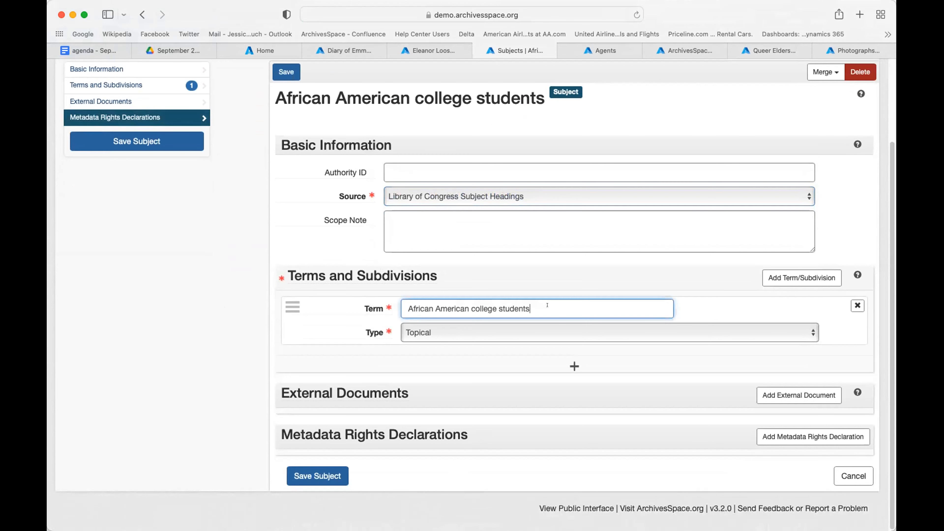
click(537, 329)
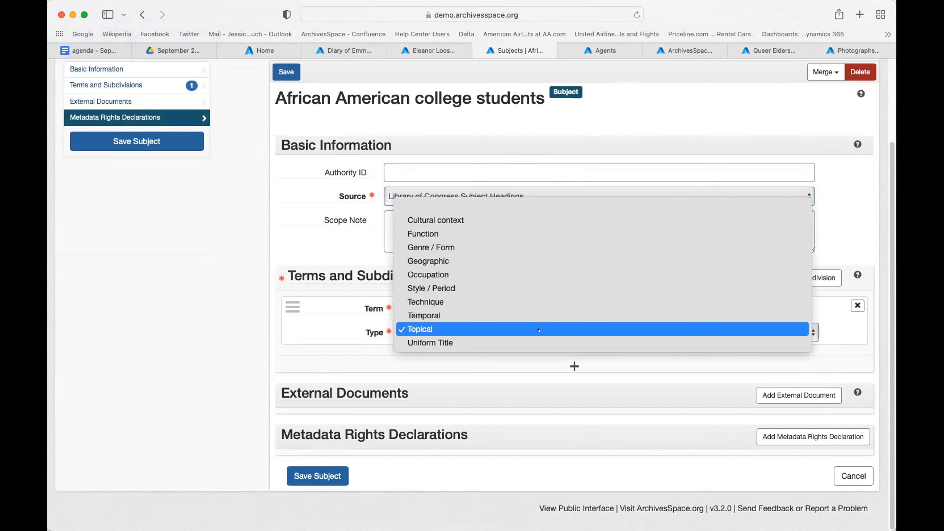
click(539, 329)
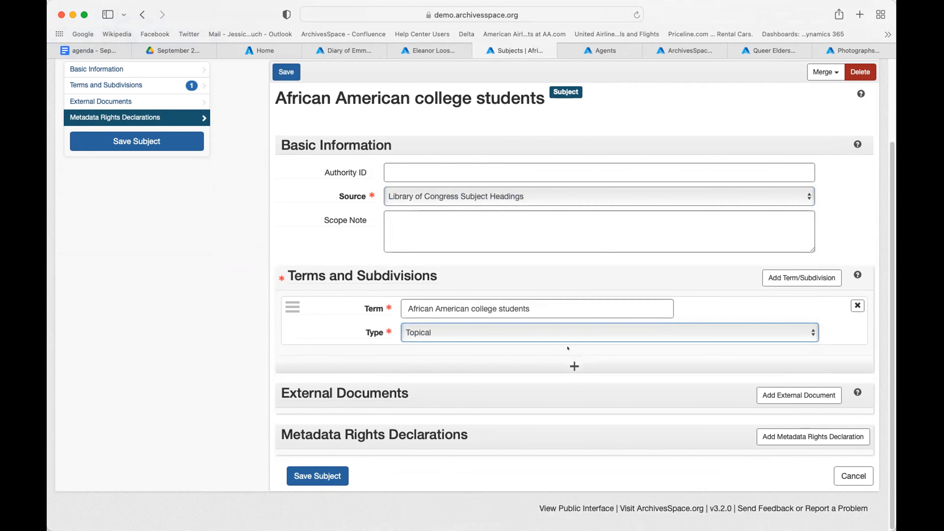
click(565, 301)
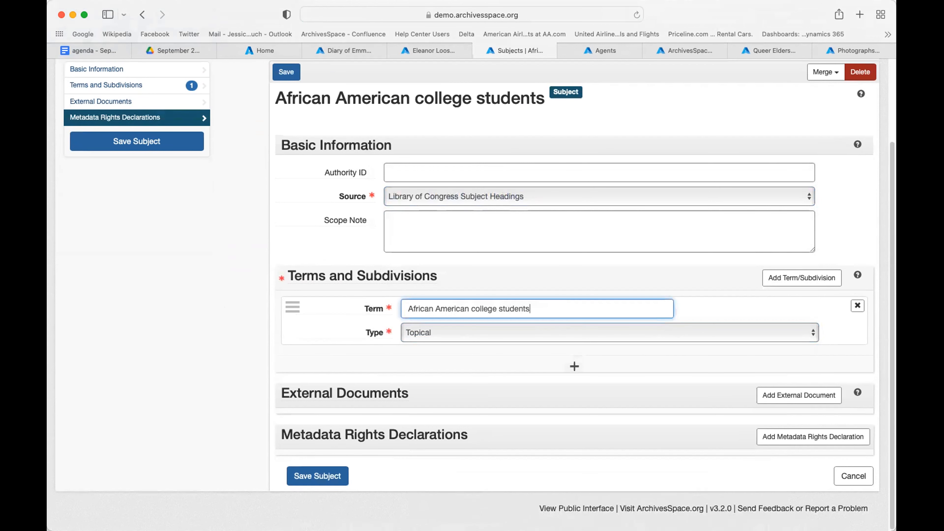
Step: Try appending '-- South Carolina' to the term, then add South Carolina as a separate Geographic term
text(-- South)
text( Carolina)
drag(594, 308, 530, 304)
key(BackSpace)
key(BackSpace)
click(541, 357)
text(South Carolina)
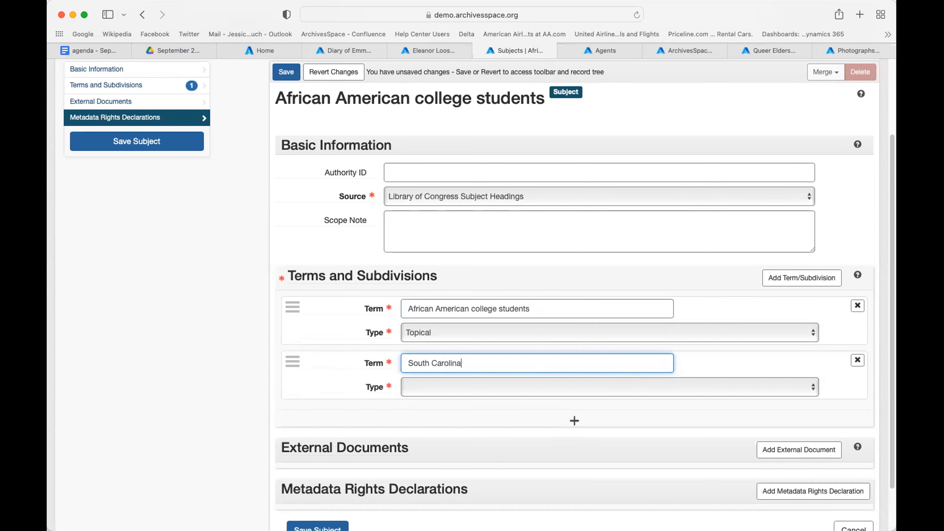
click(529, 387)
click(530, 431)
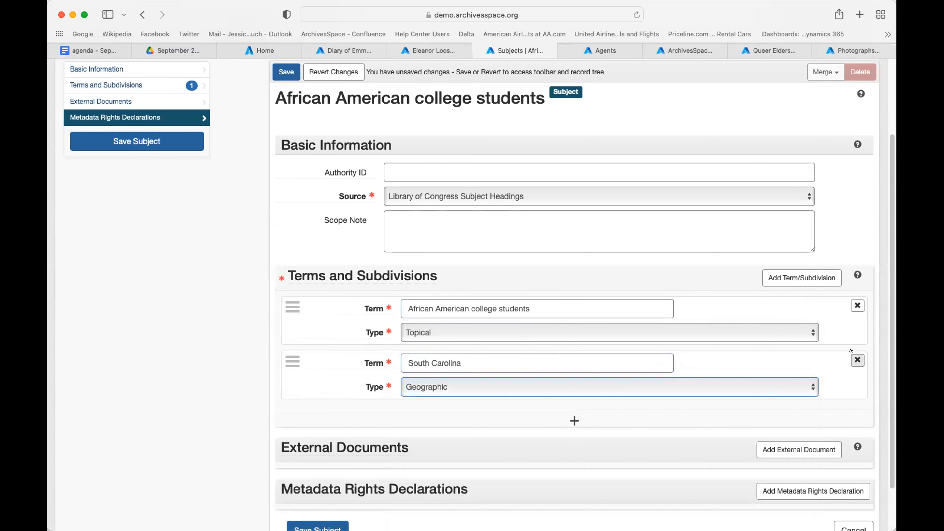
Step: Remove the South Carolina geographic term and return to the top of the subject form
click(857, 360)
click(834, 360)
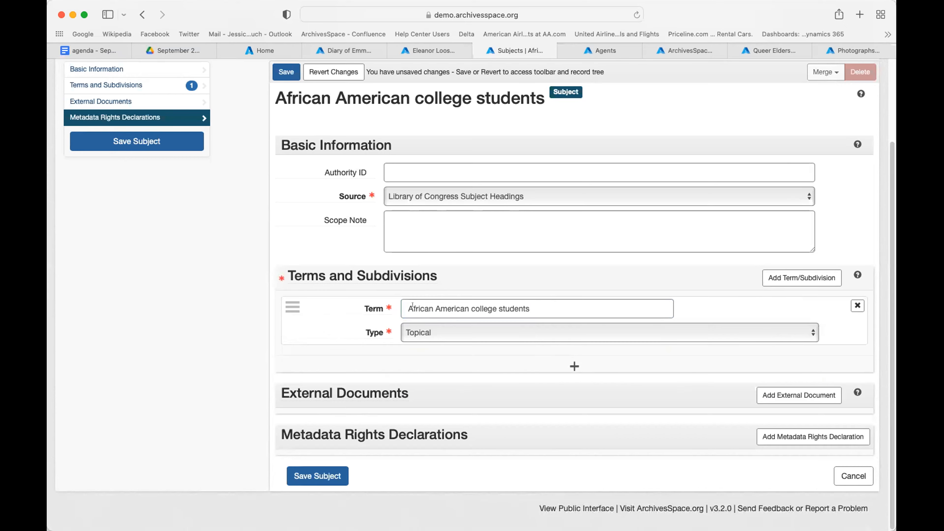
scroll(413, 305, up, 3)
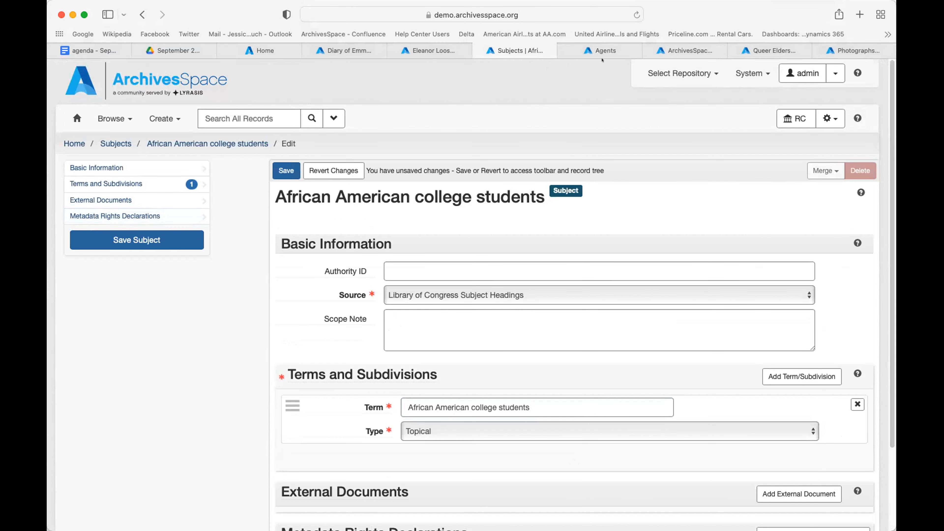
Step: Show the Agents list (first 10 of 59) and open the fourth-row person agent for editing
click(603, 51)
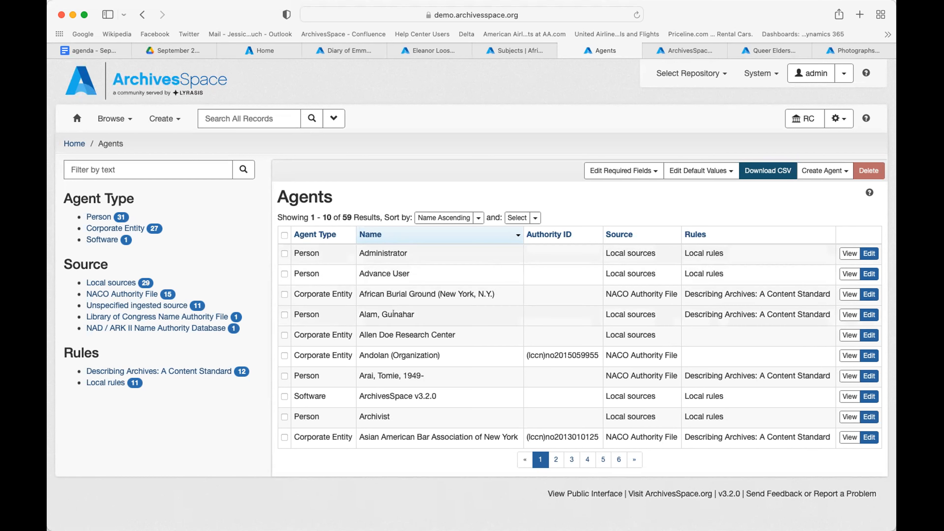
click(869, 315)
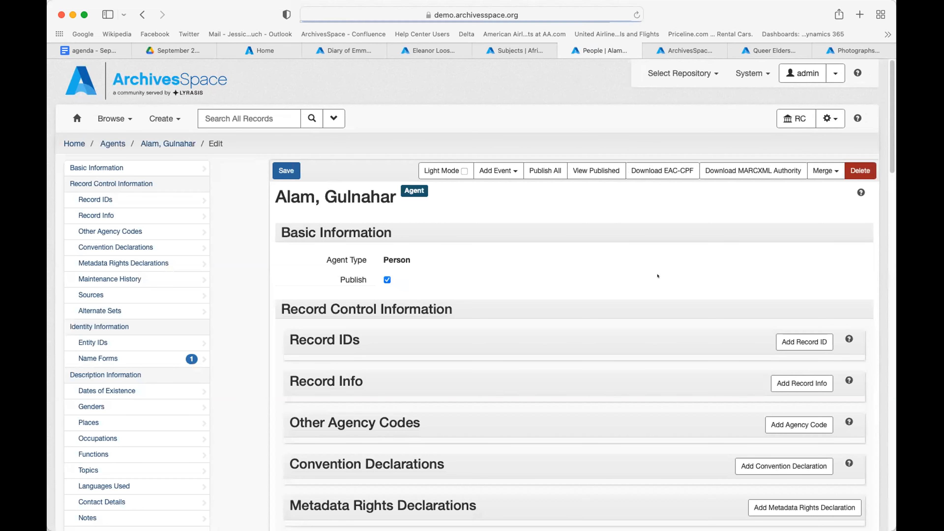
Step: Scroll through the top of the published Person agent's edit form with its single name form
scroll(657, 276, down, 3)
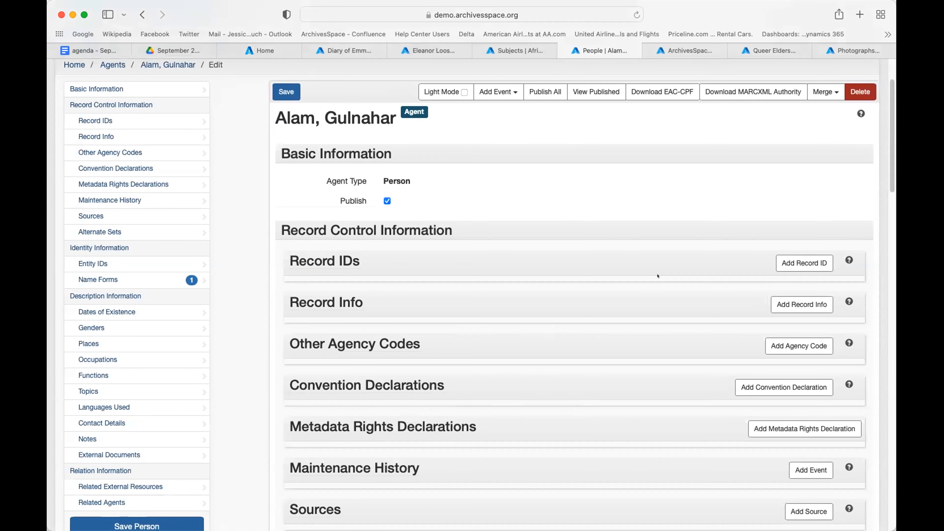
scroll(657, 275, up, 2)
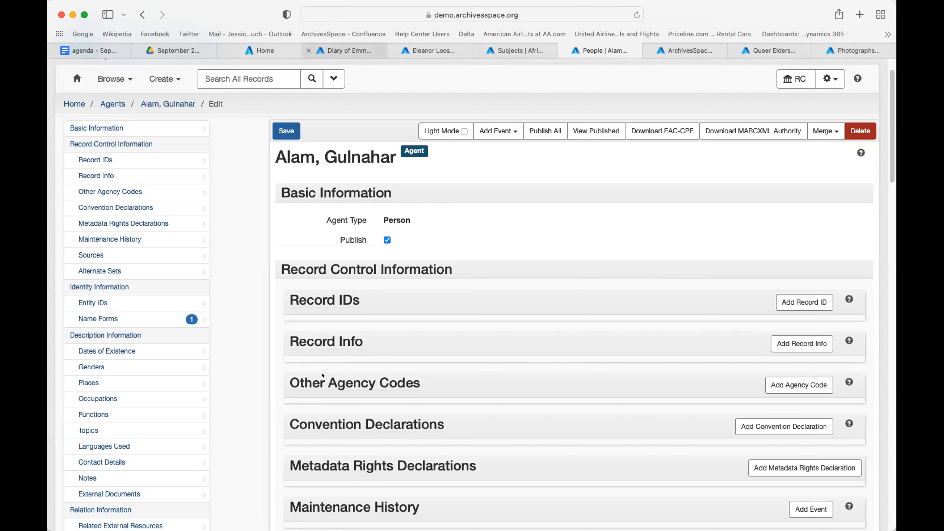
click(348, 50)
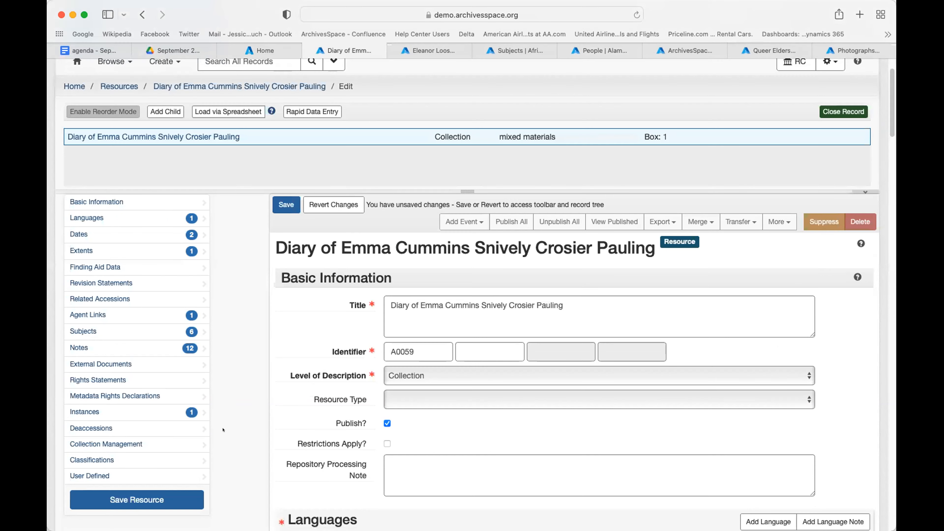
click(105, 314)
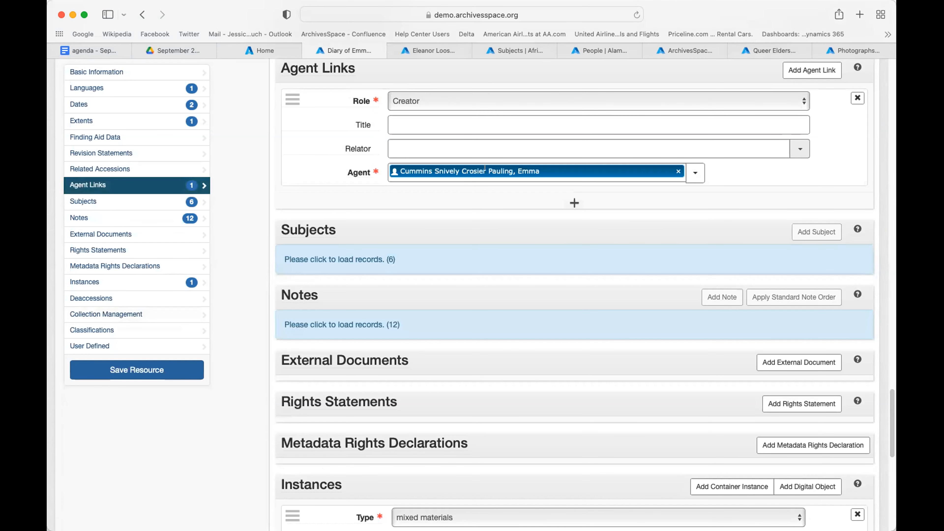
click(393, 102)
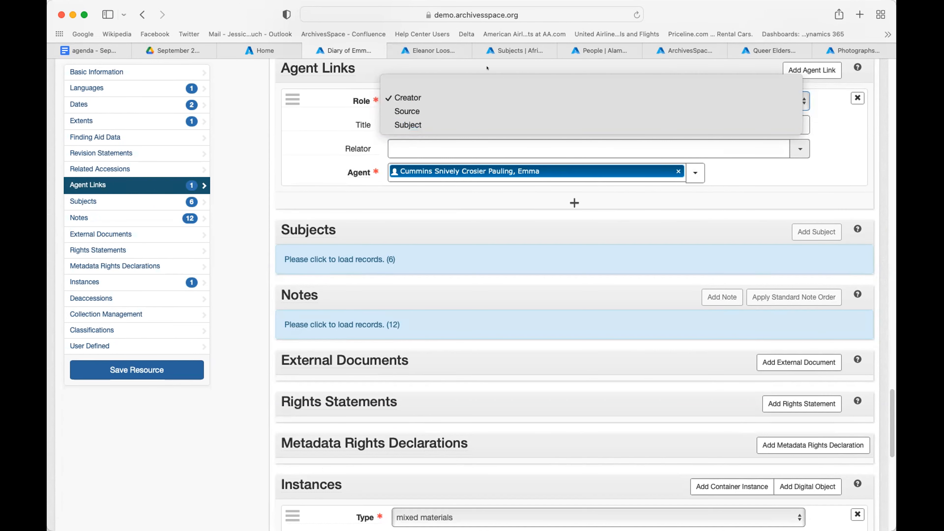
click(602, 50)
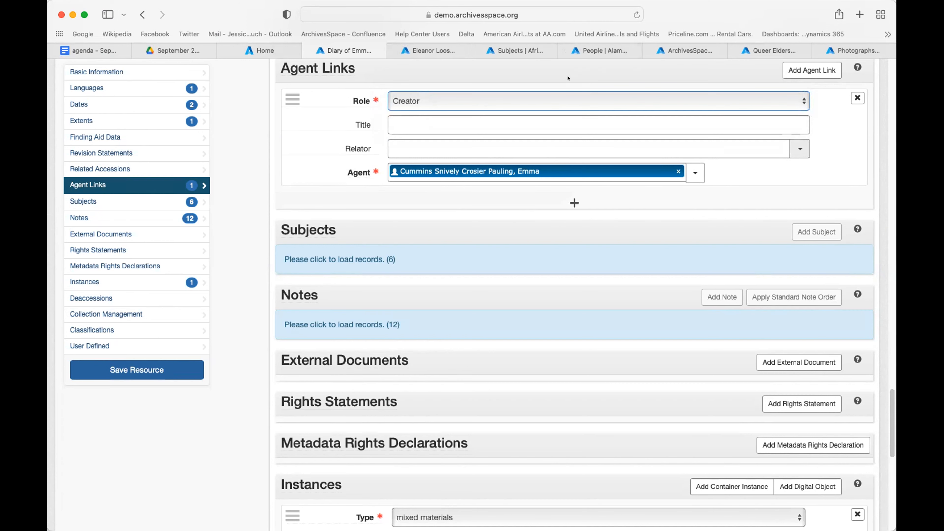
click(578, 51)
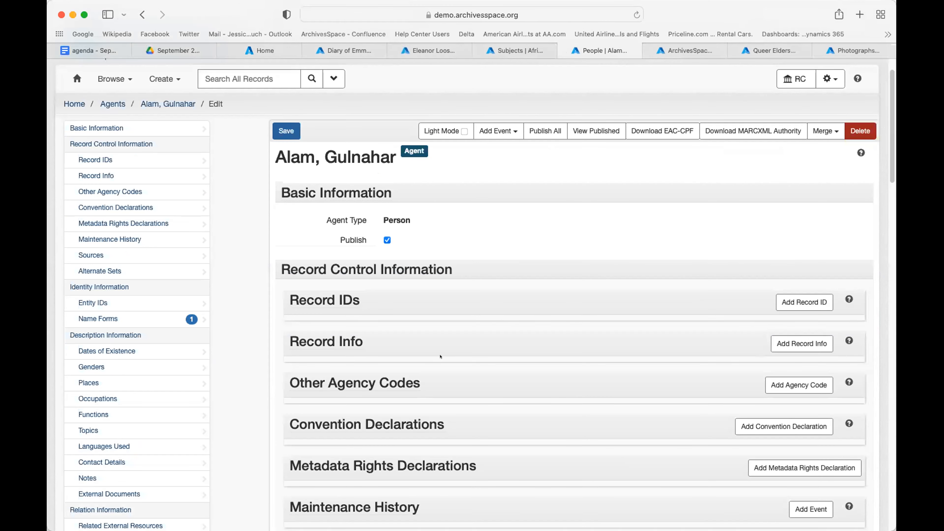
scroll(440, 356, down, 1)
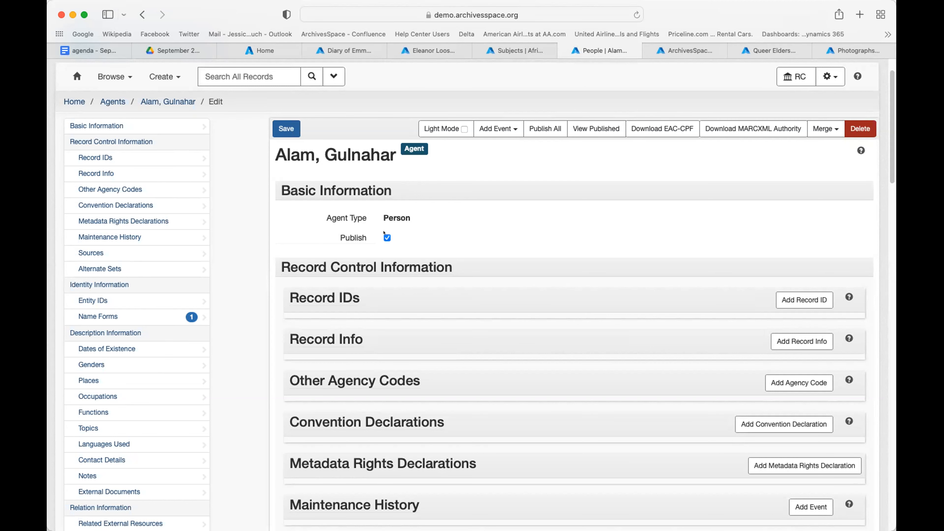
scroll(384, 232, down, 3)
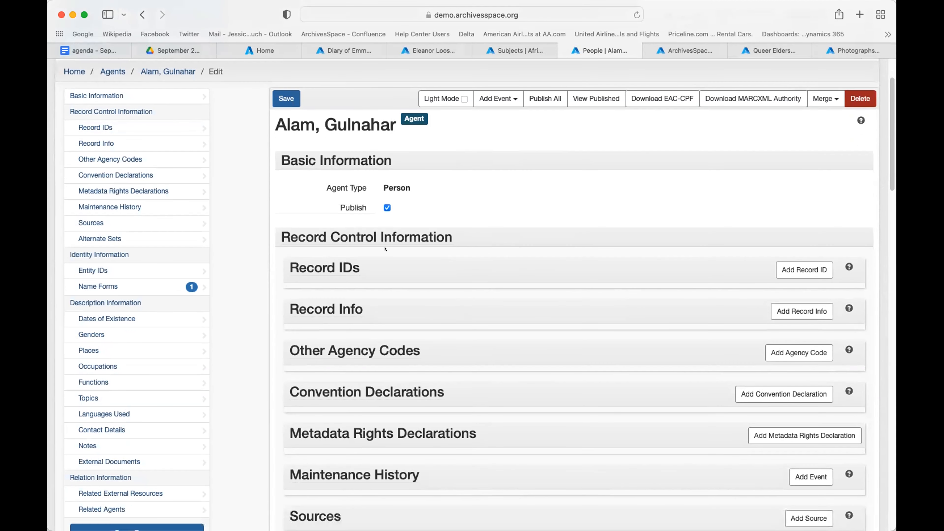
mouse_move(323, 215)
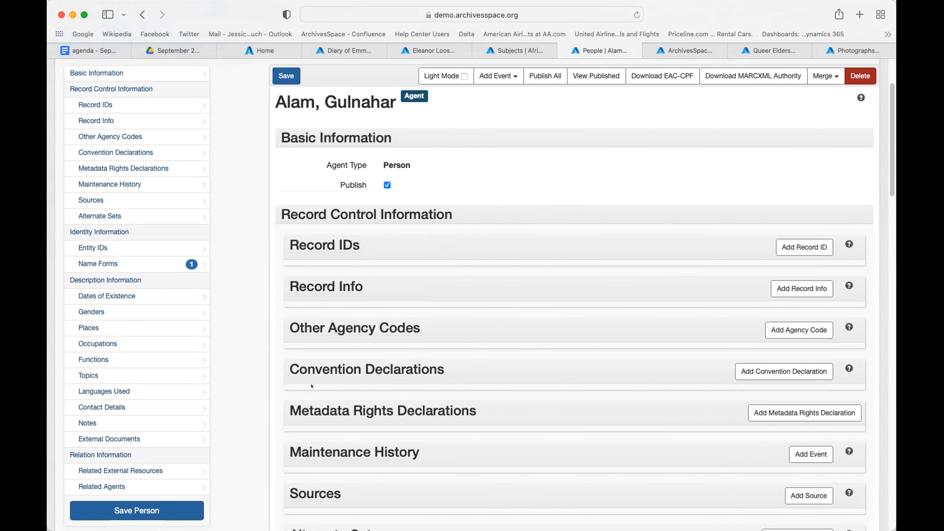
scroll(316, 335, down, 5)
scroll(322, 285, down, 10)
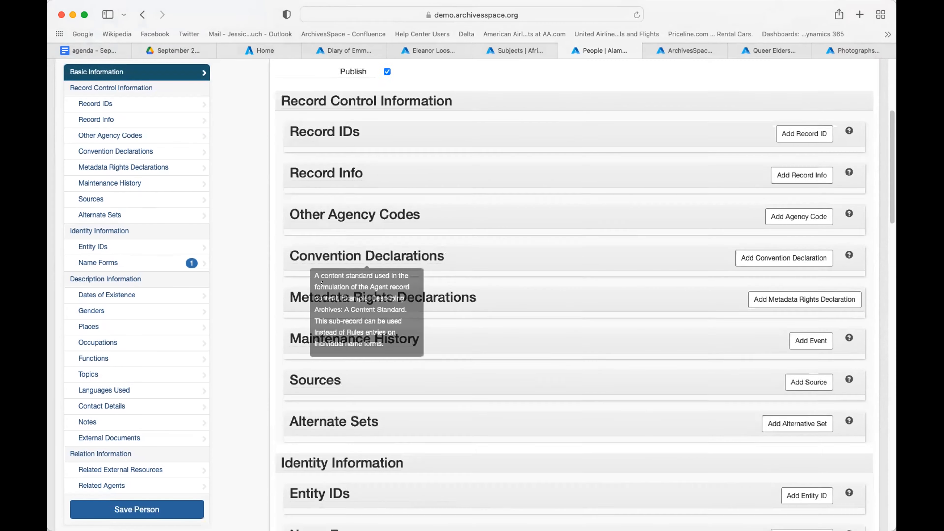
scroll(322, 285, down, 5)
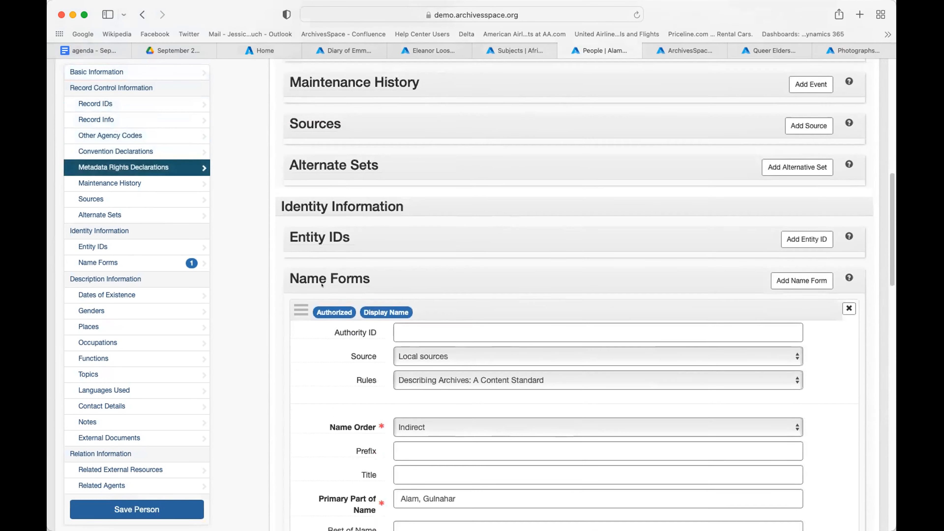
scroll(322, 285, down, 1)
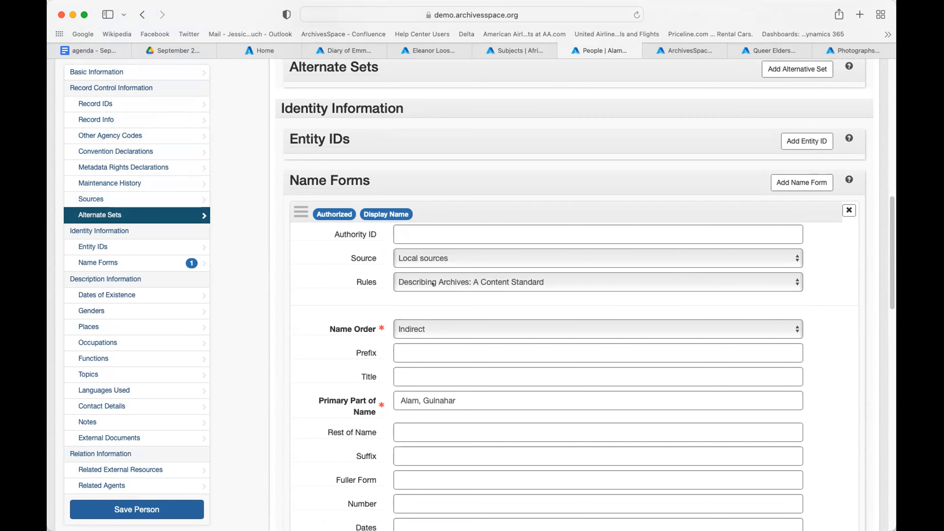
scroll(433, 283, down, 10)
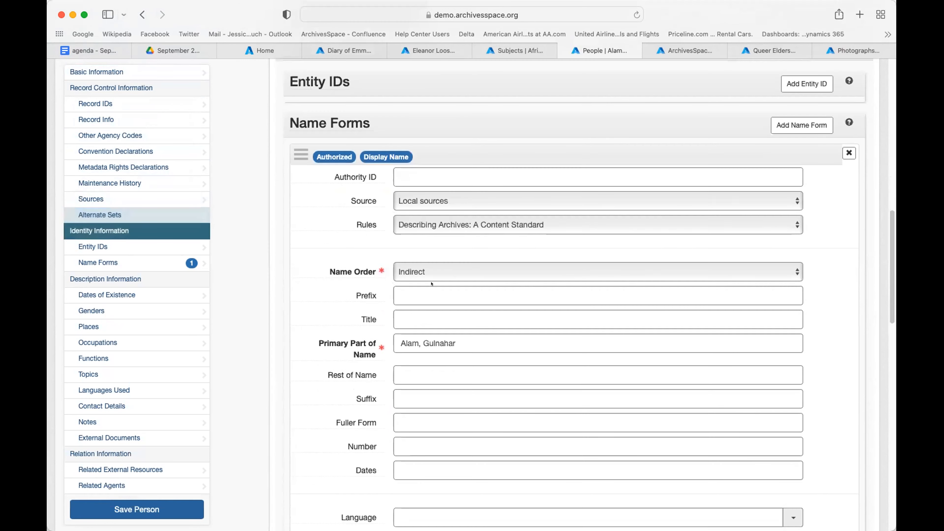
scroll(431, 278, down, 7)
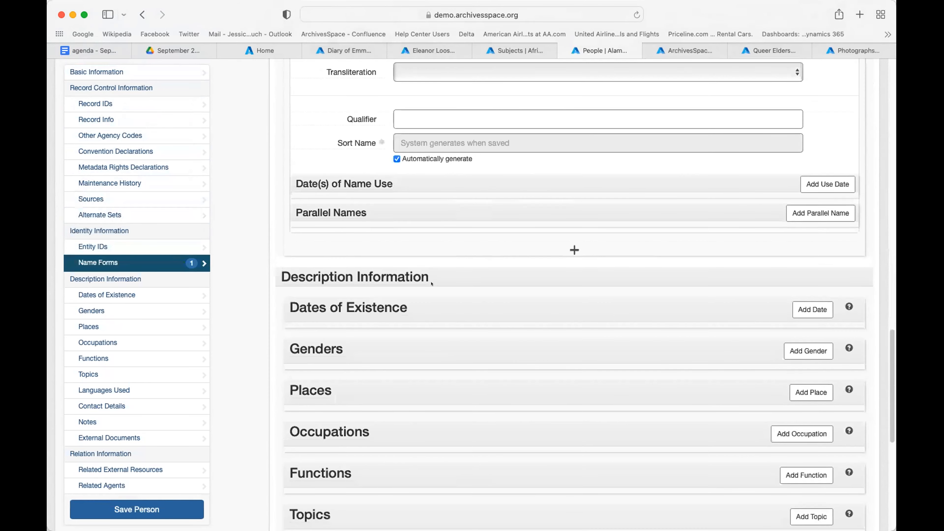
scroll(431, 284, down, 5)
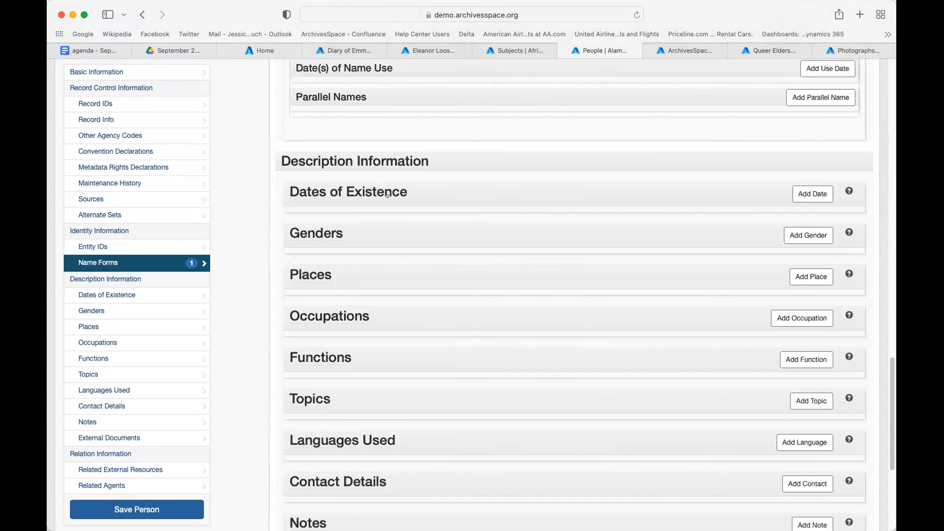
scroll(386, 256, down, 10)
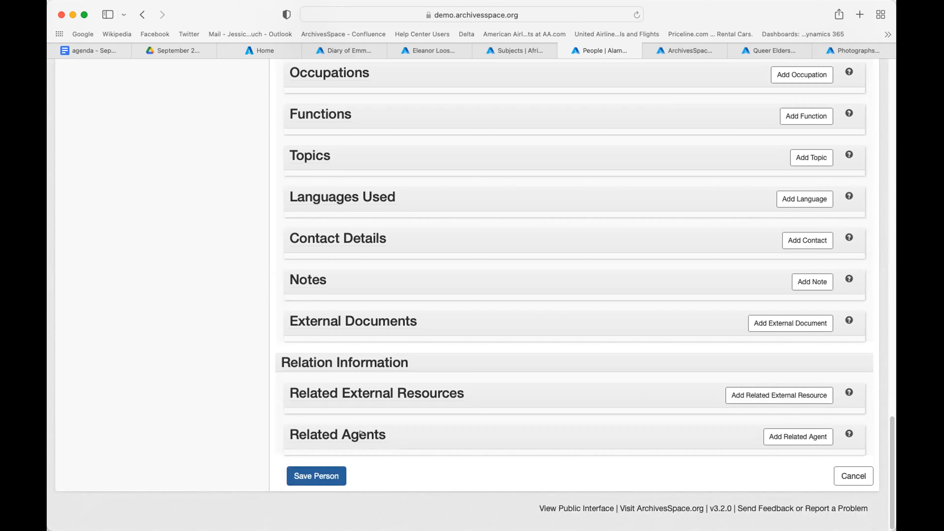
mouse_move(360, 388)
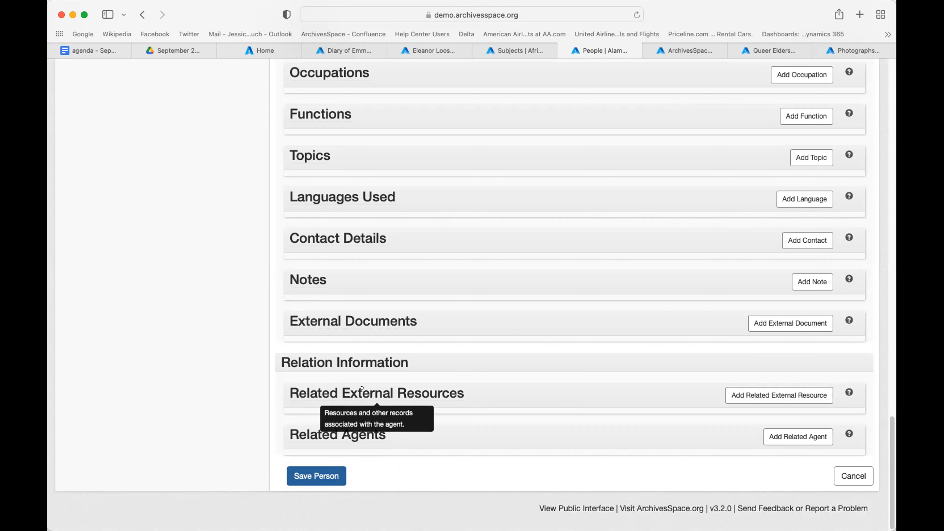
scroll(368, 394, up, 20)
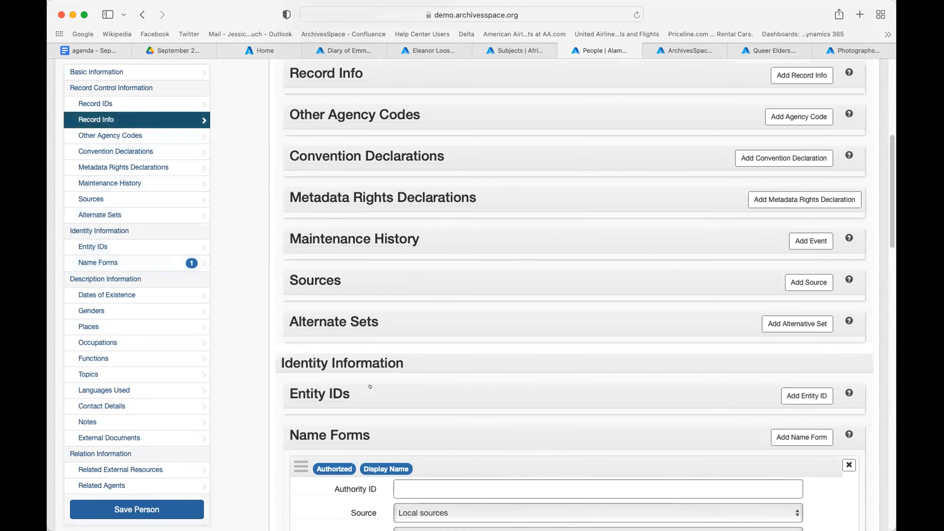
scroll(374, 386, up, 8)
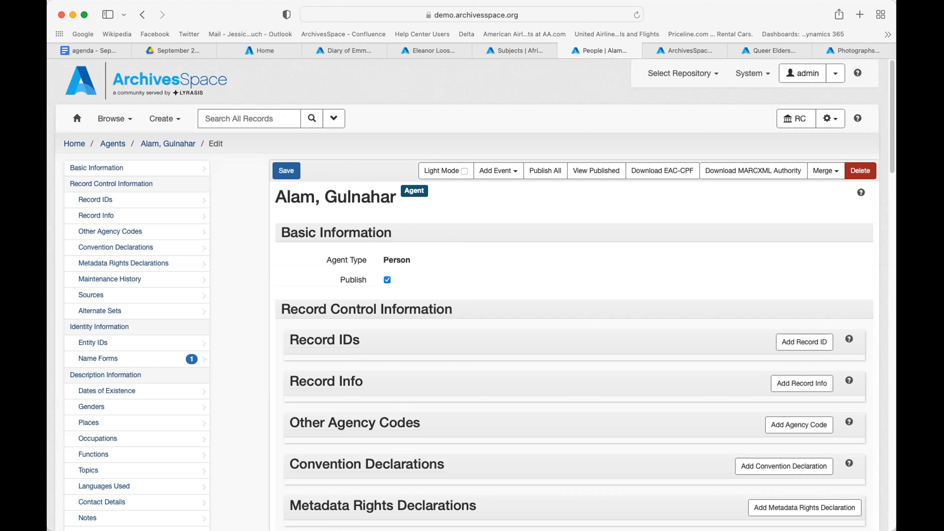
Step: Go to the digital objects list, then open the Queer Elders Project Exhibit Guide edit form
mouse_move(297, 461)
click(676, 49)
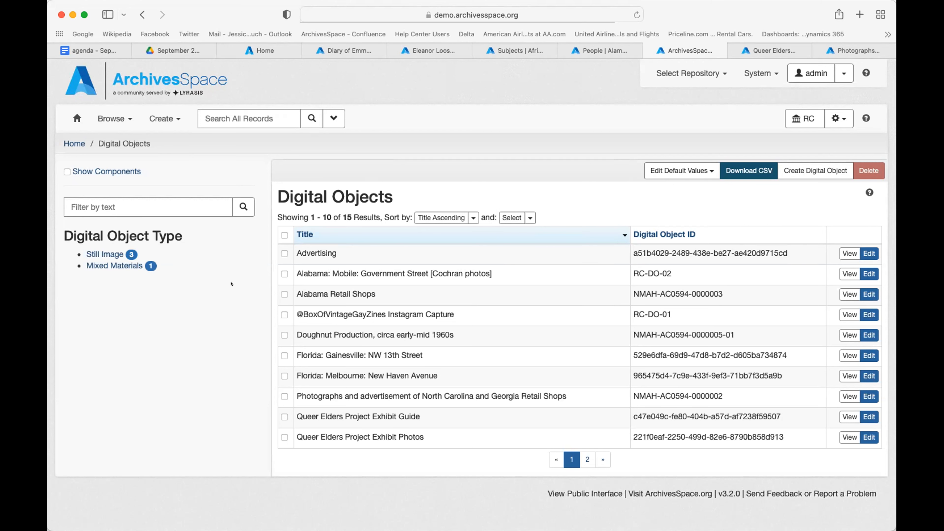
click(755, 51)
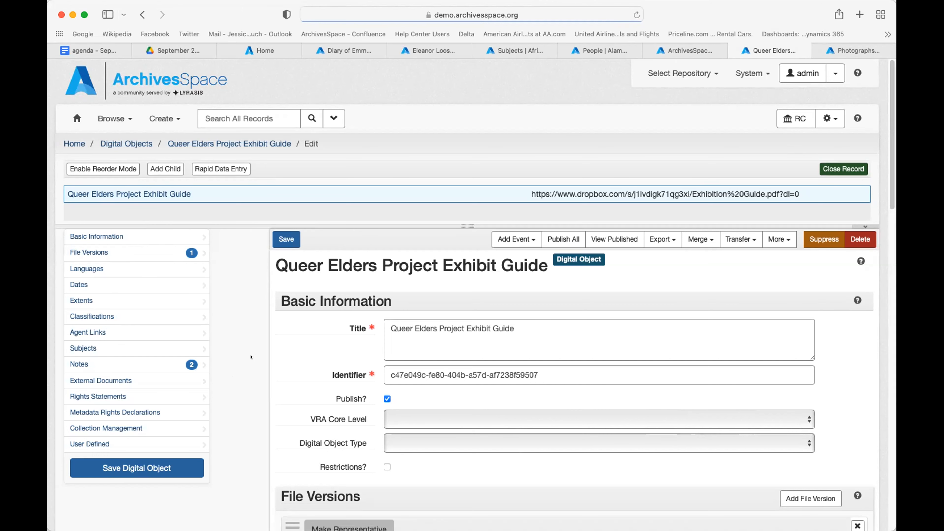
Step: Scroll down to the Exhibit Guide's file version showing its Dropbox PDF File URI and XLink fields
scroll(251, 357, down, 4)
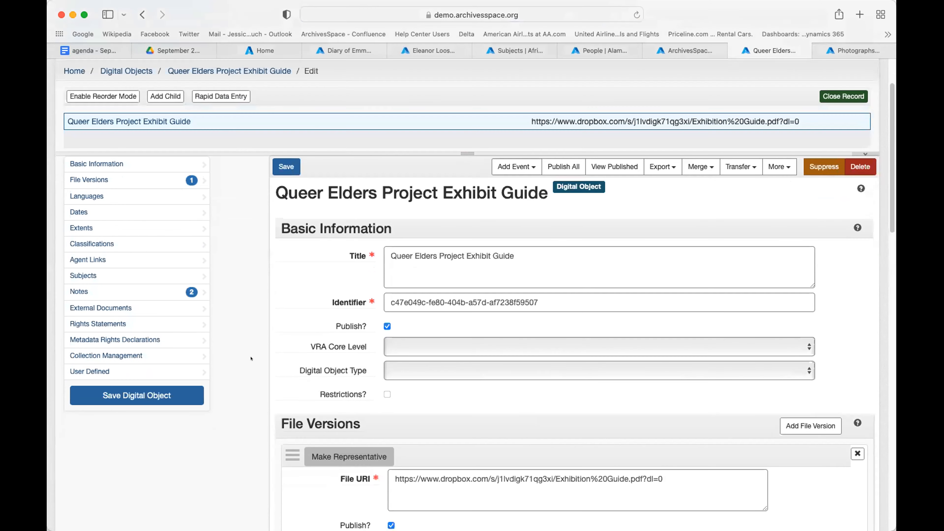
scroll(251, 359, down, 6)
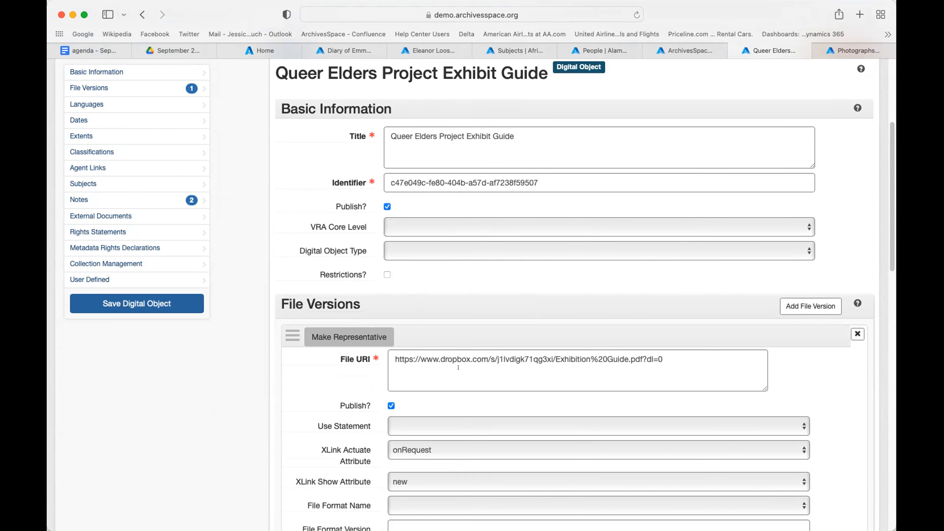
scroll(459, 367, down, 3)
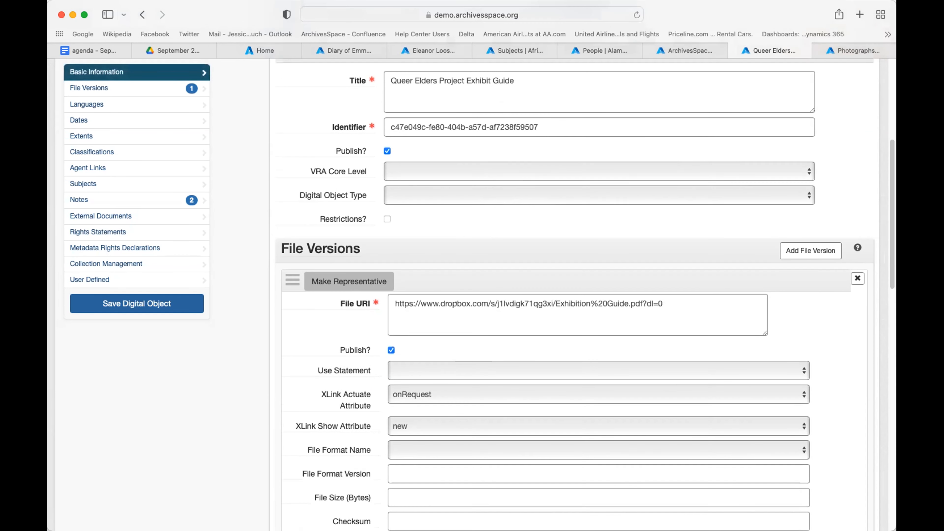
Step: Scroll past File Versions through Languages, Dates, Extents, Agent Links, Subjects and the two Notes
scroll(456, 304, down, 1)
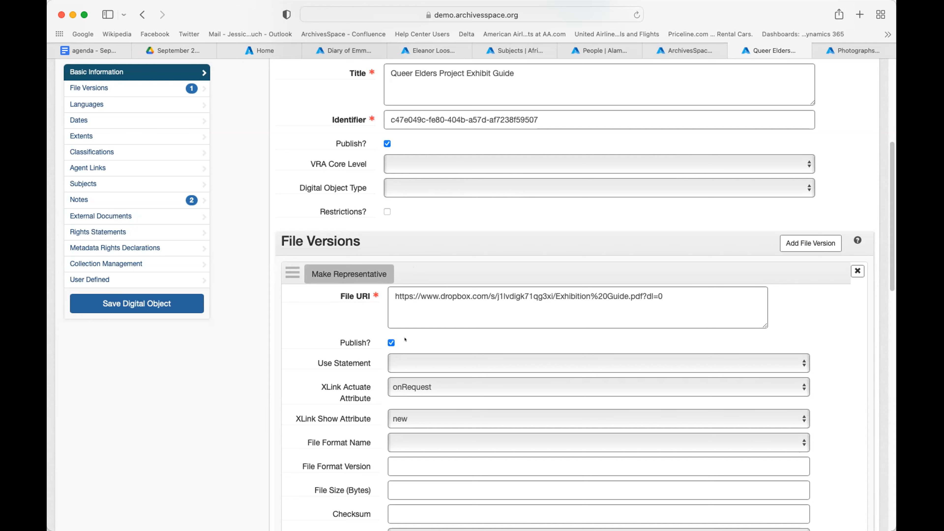
scroll(413, 339, down, 2)
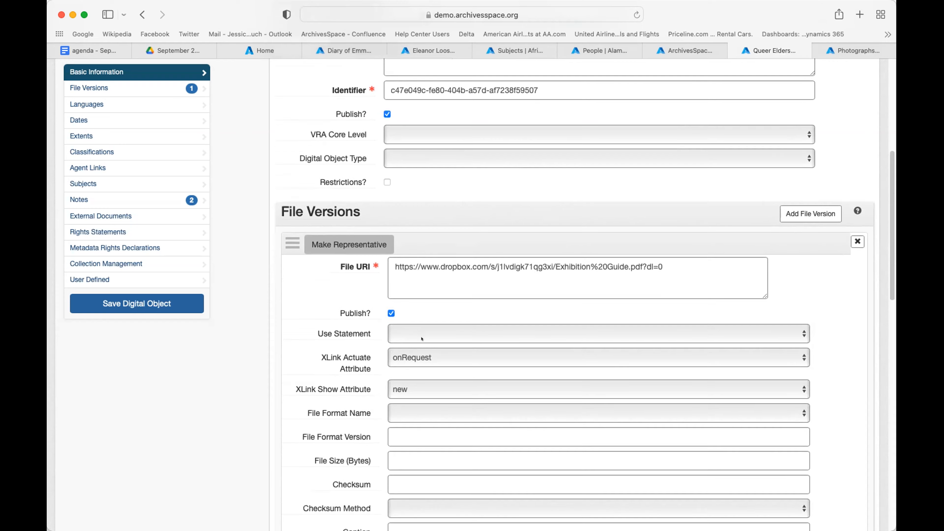
scroll(422, 338, down, 5)
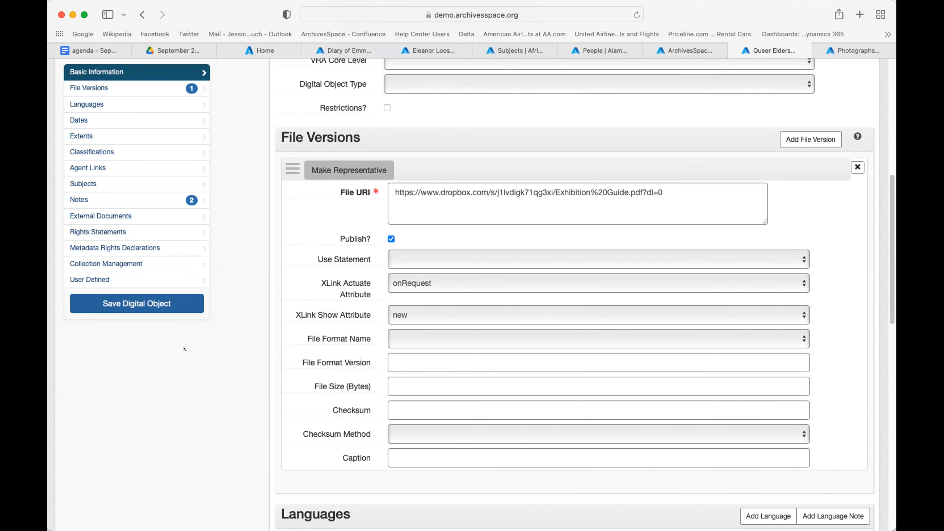
scroll(204, 350, down, 5)
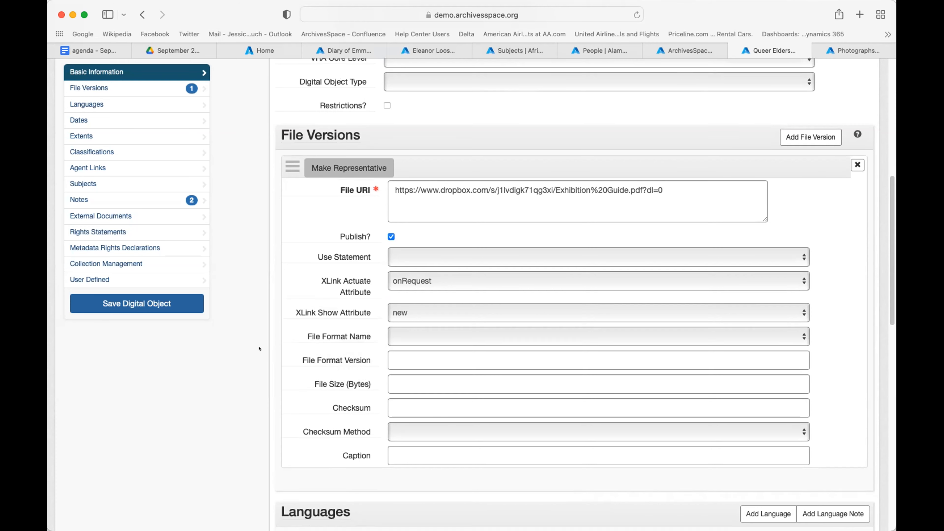
scroll(259, 349, down, 5)
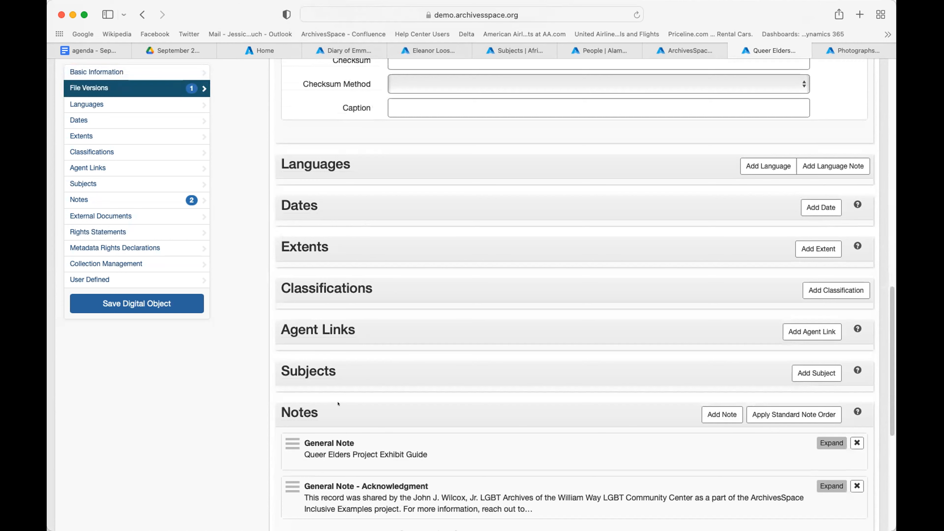
Step: Return to the top of the Exhibit Guide form and drag the tree splitter down to enlarge the tree
scroll(339, 398, down, 1)
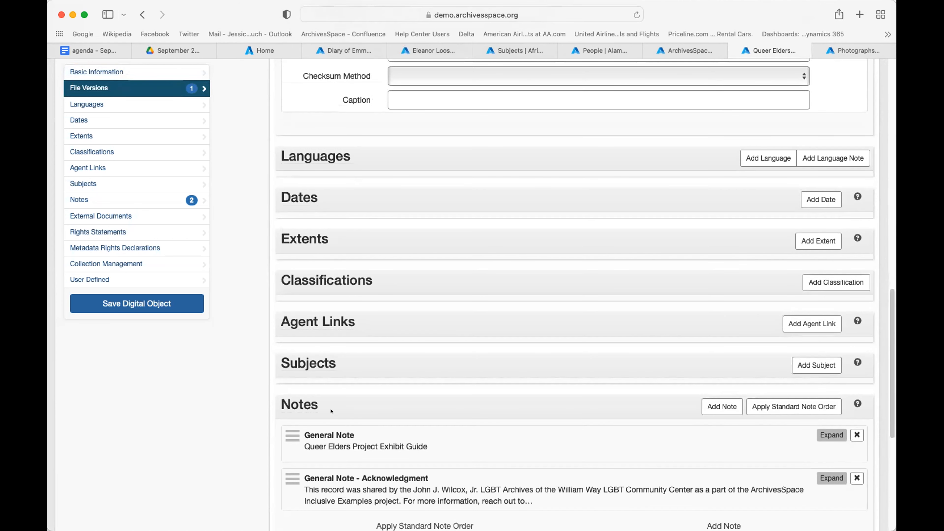
scroll(331, 411, down, 8)
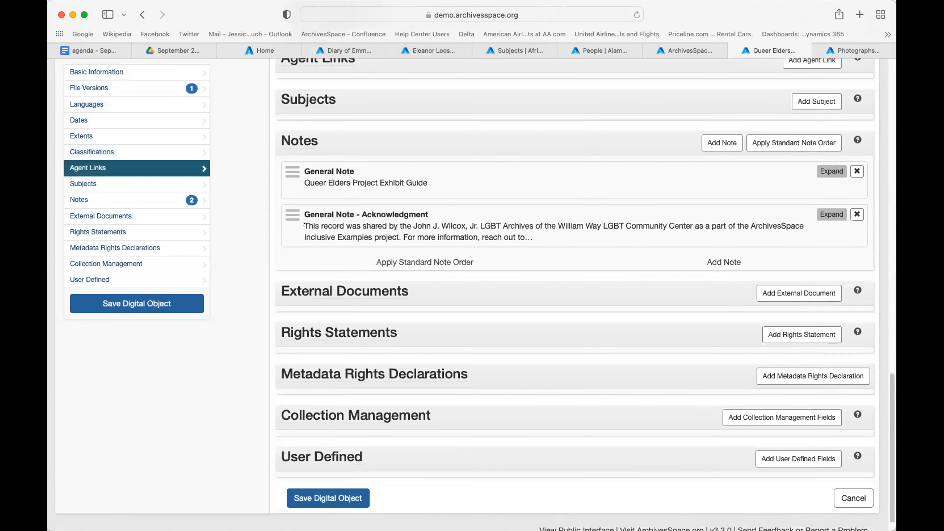
scroll(384, 268, up, 15)
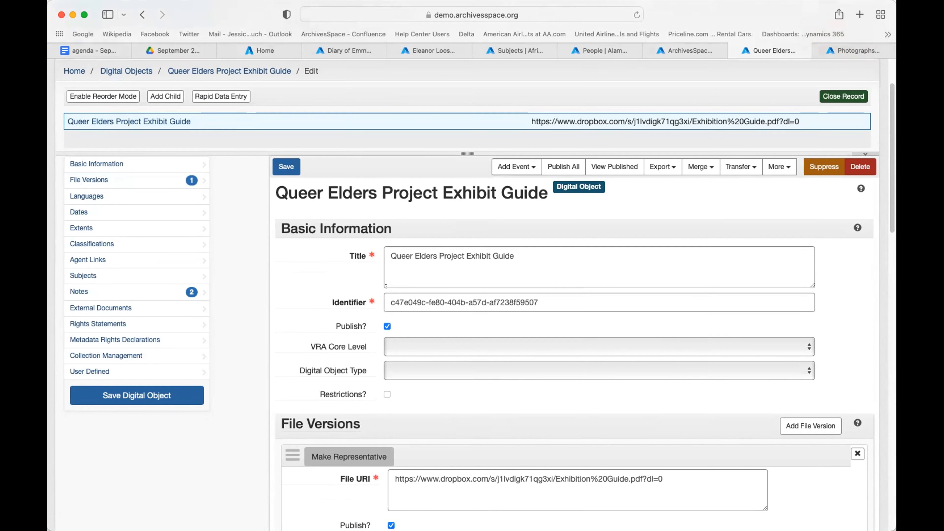
scroll(386, 286, up, 3)
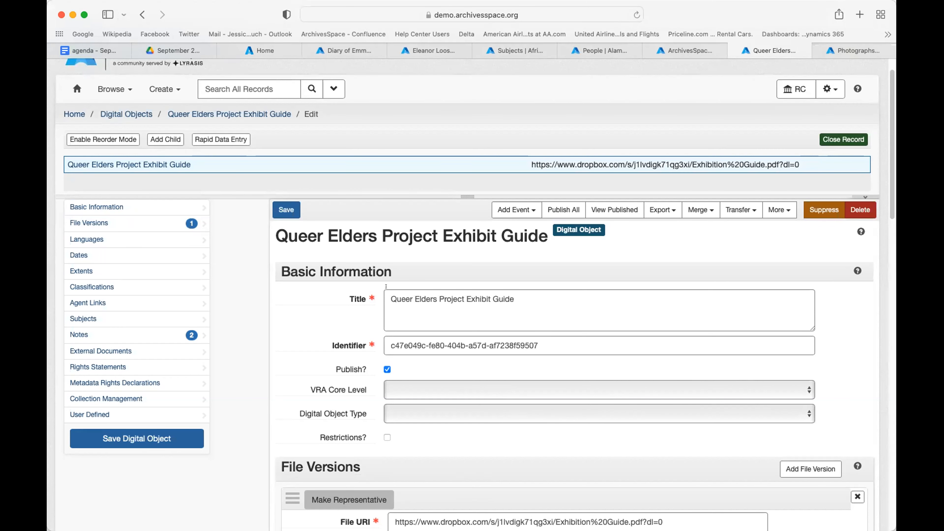
scroll(386, 287, down, 1)
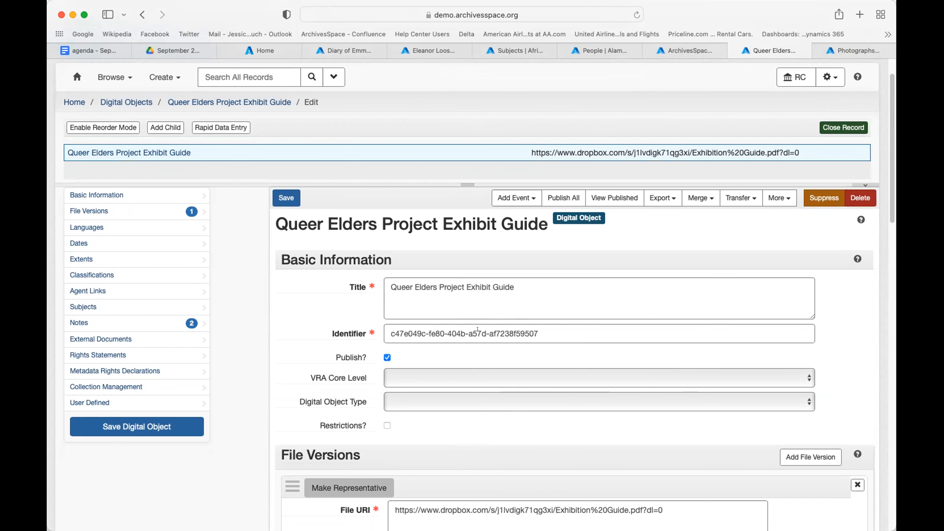
scroll(477, 329, down, 5)
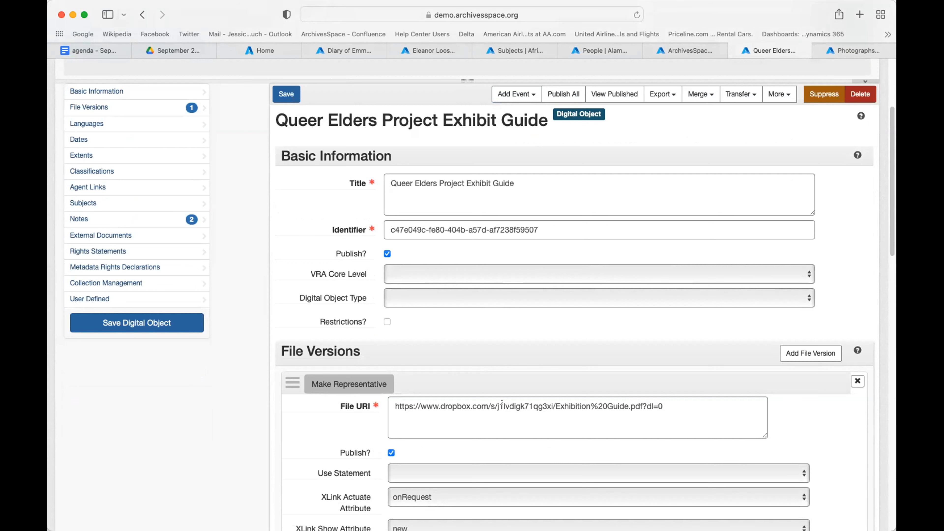
scroll(502, 403, up, 3)
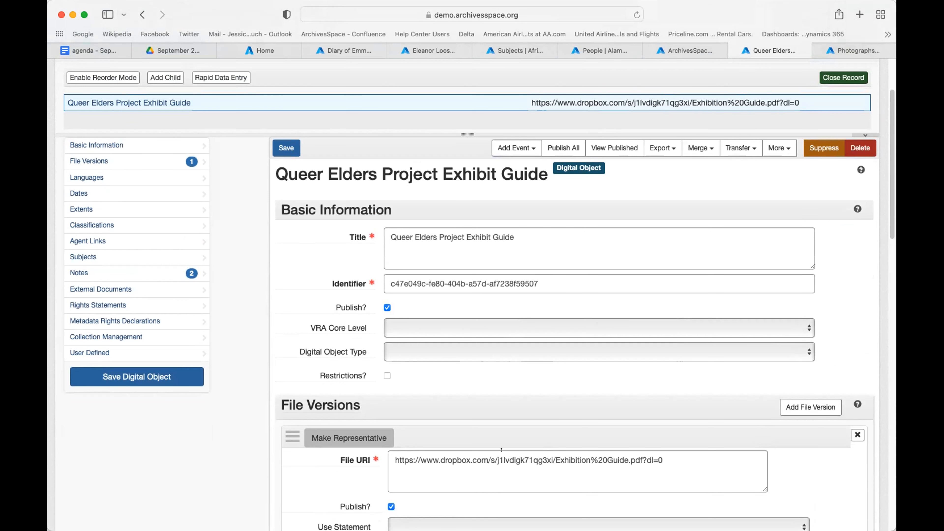
scroll(501, 450, up, 1)
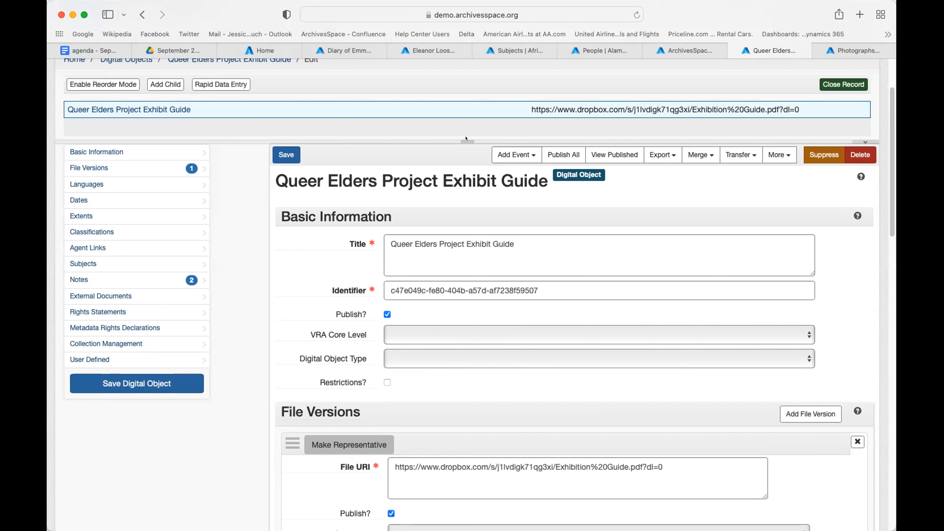
drag(460, 139, 460, 177)
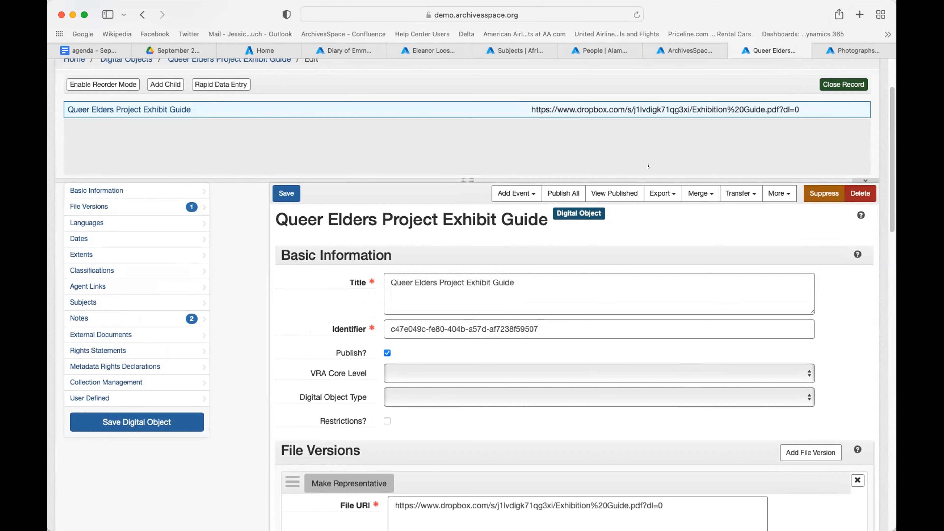
Step: Show the North Carolina and Georgia Retail Shops record and expand its Photographs of Georgia Retail Shops branch
click(838, 50)
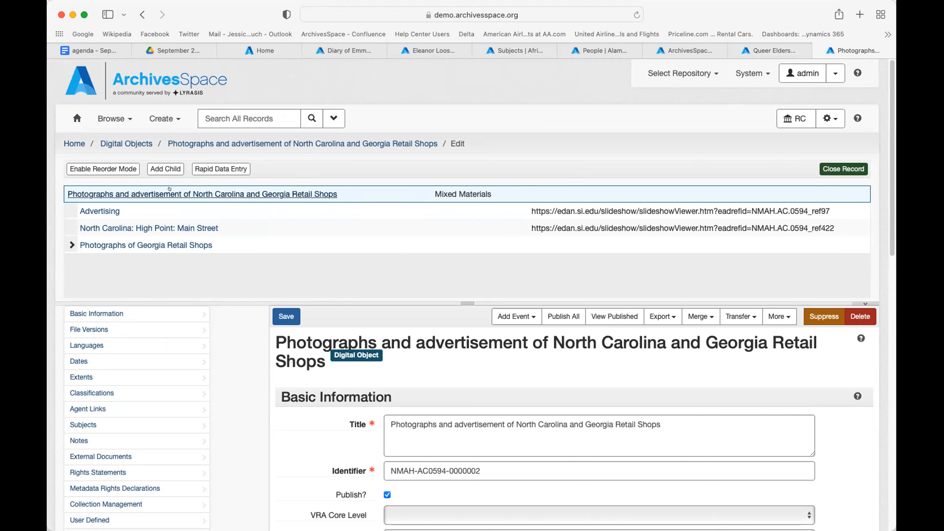
click(62, 241)
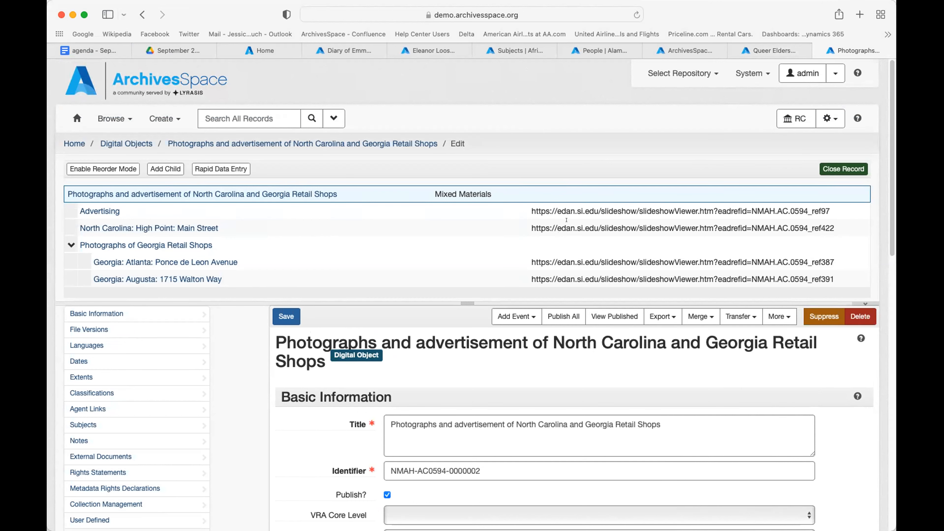
scroll(566, 220, down, 1)
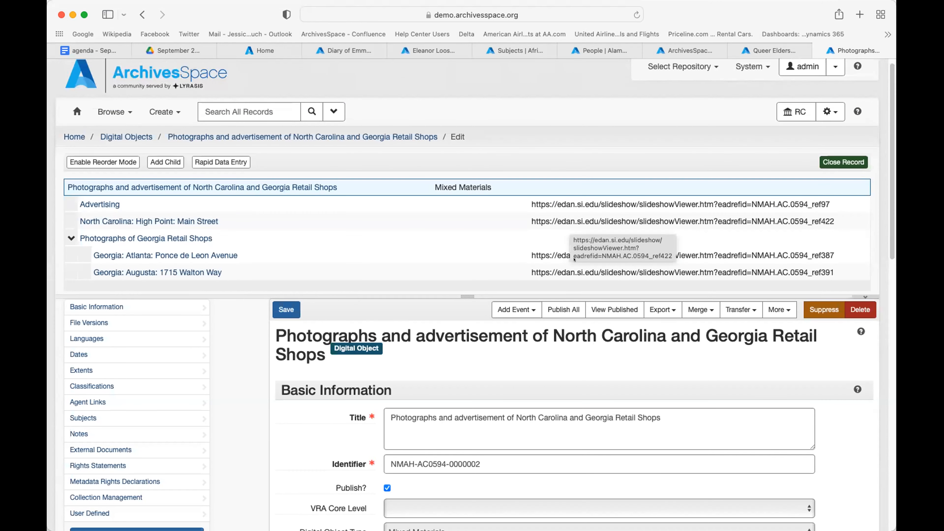
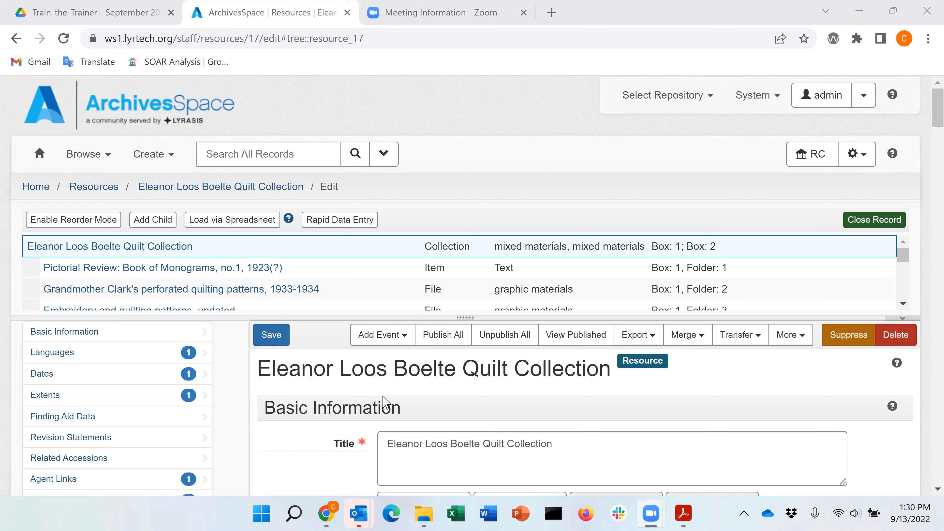
Step: Show the Export options for the Eleanor Loos Boelte Quilt Collection resource, dismiss them, then reopen them
click(639, 337)
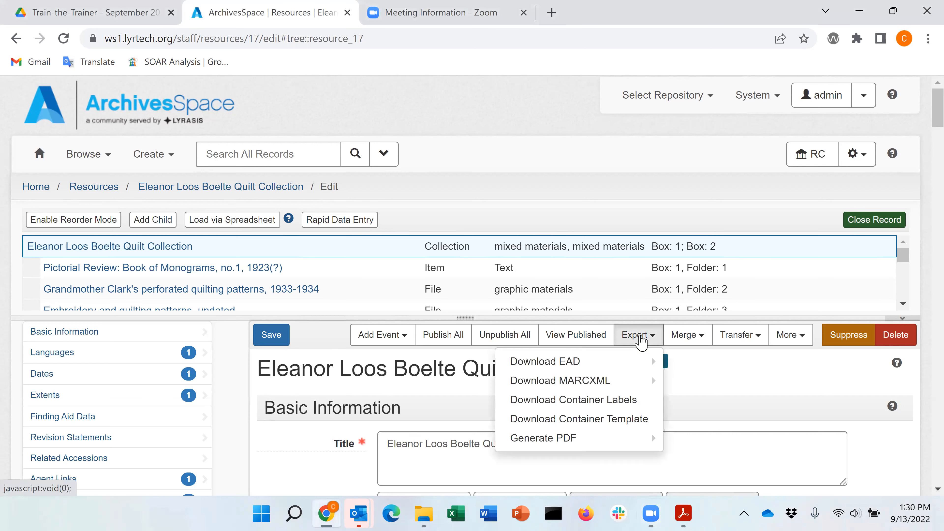
click(562, 181)
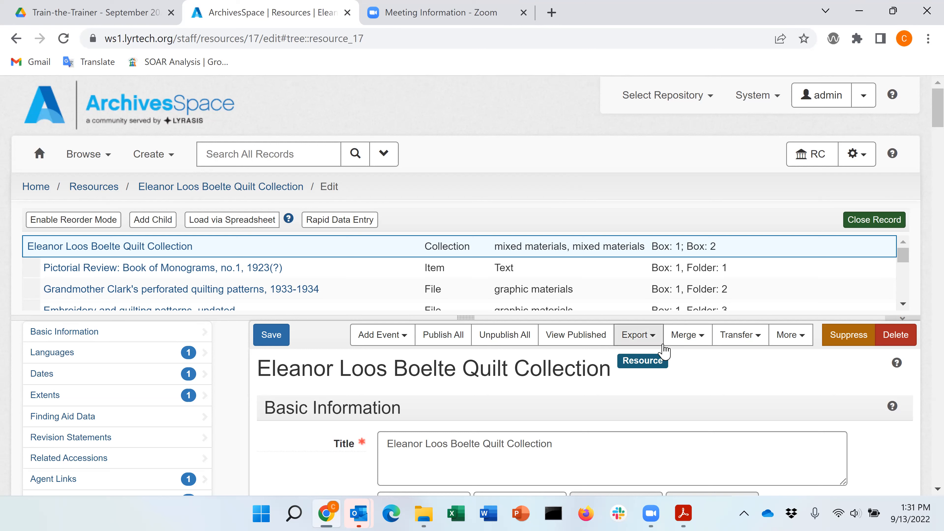
click(653, 337)
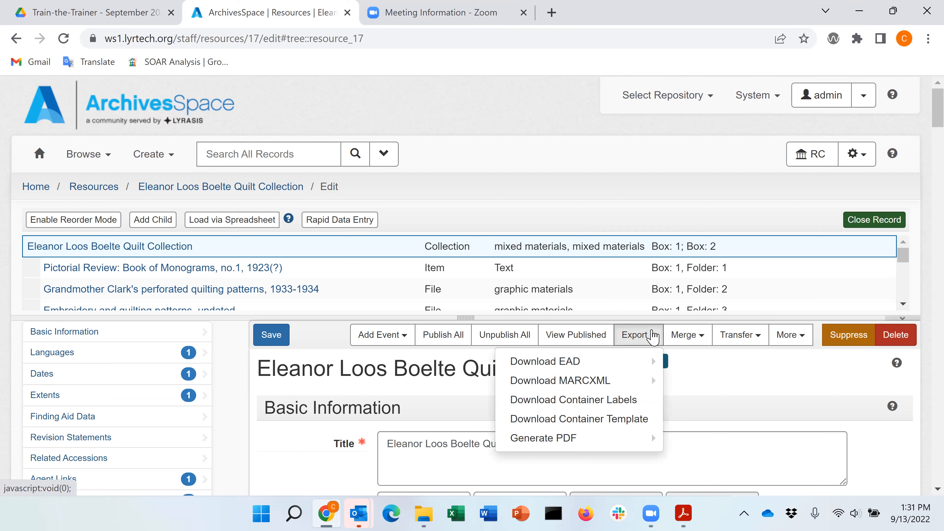
mouse_move(648, 369)
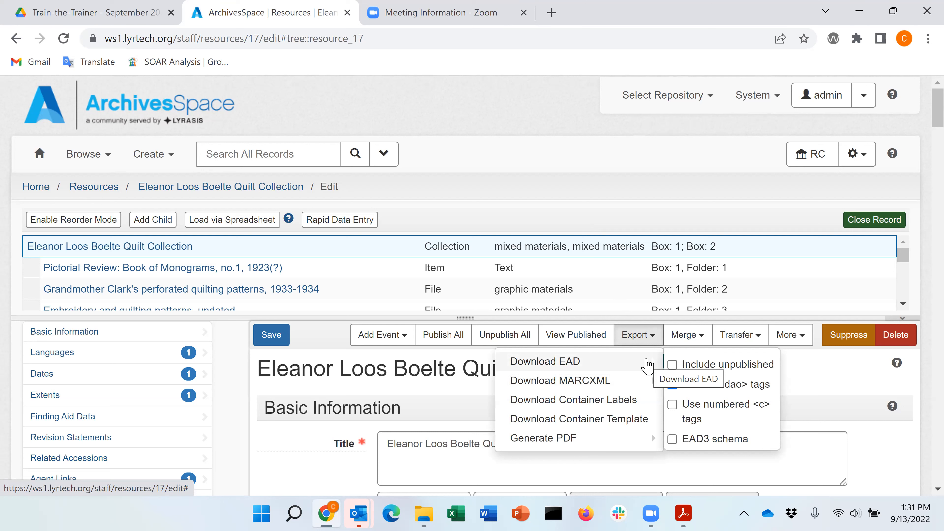
mouse_move(610, 383)
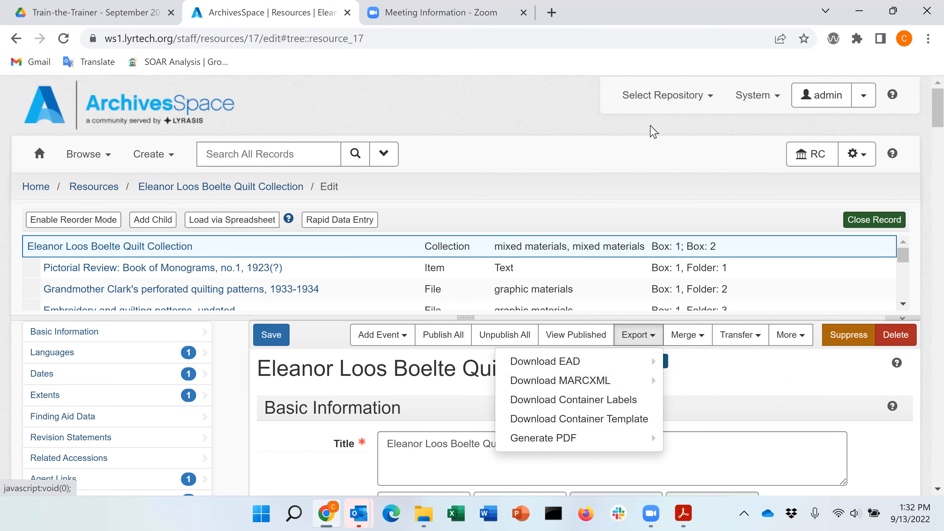
Step: Dismiss the export options, browse to the Agents list, and edit African Burial Ground (New York, N.Y.)
click(632, 174)
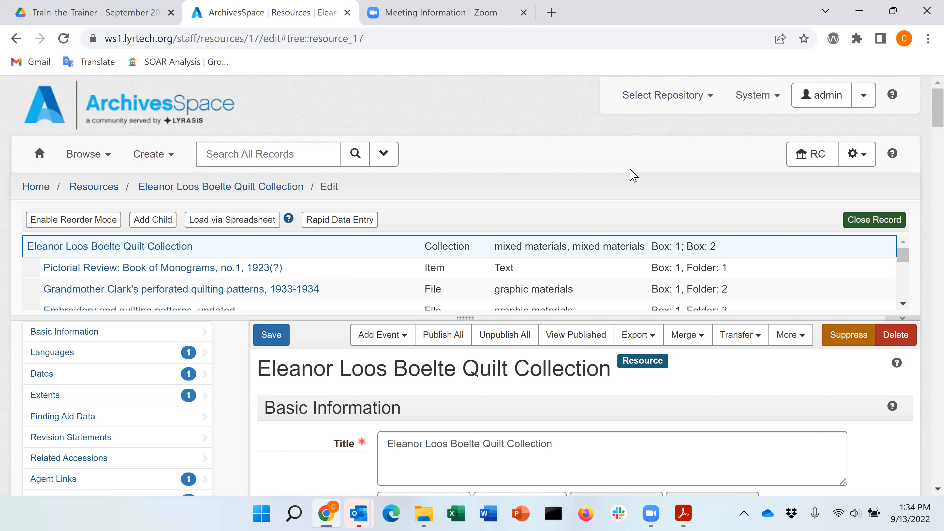
click(86, 163)
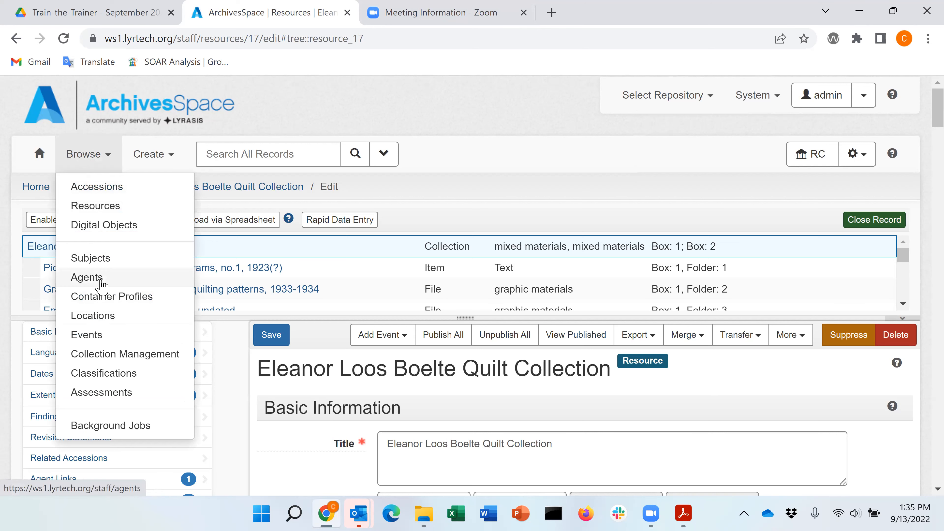
click(91, 279)
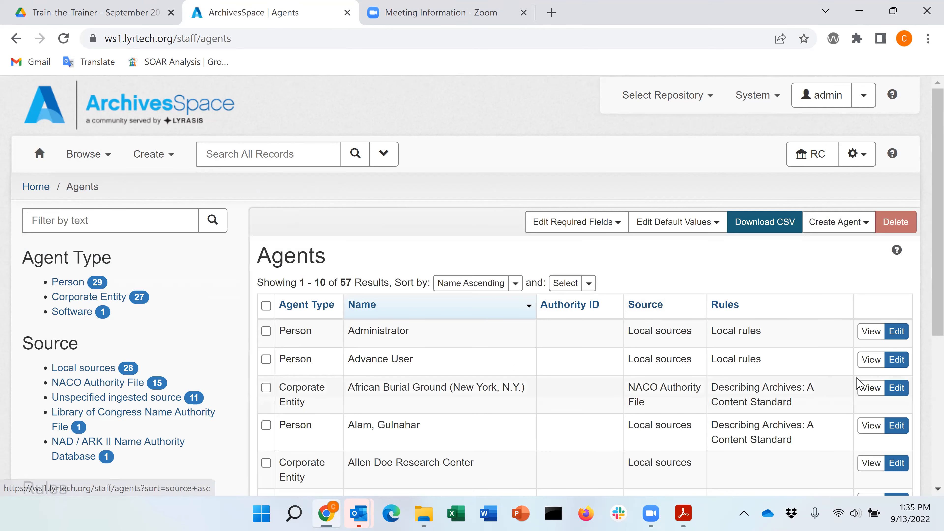
click(901, 389)
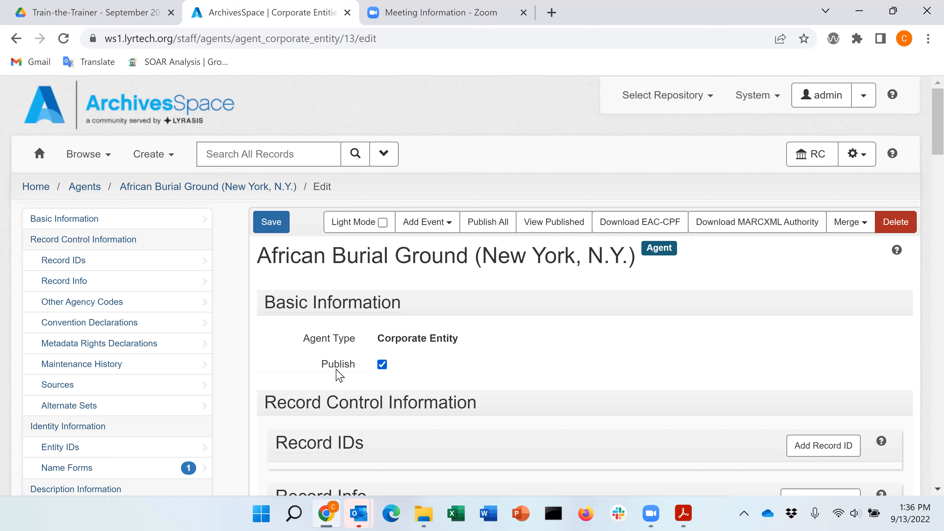
Step: Review the African Burial Ground (New York, N.Y.) agent form, published with one name form
mouse_move(340, 368)
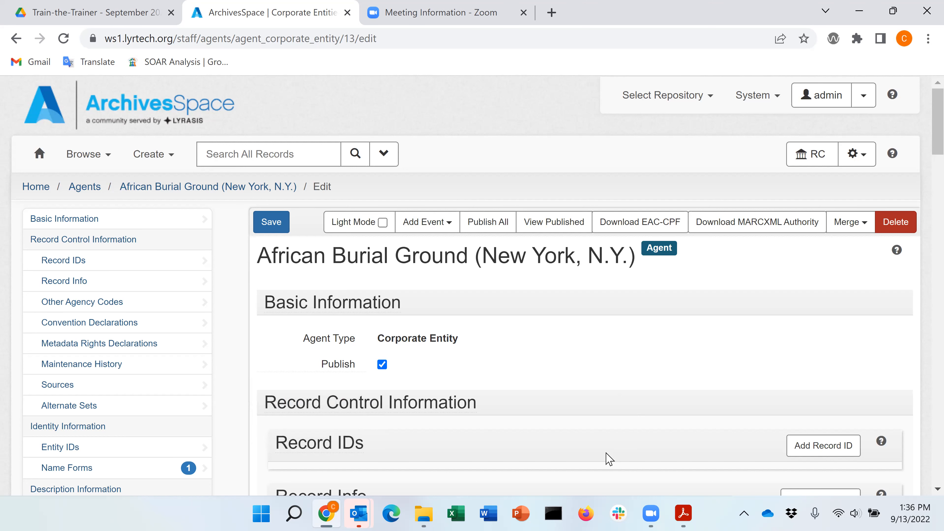